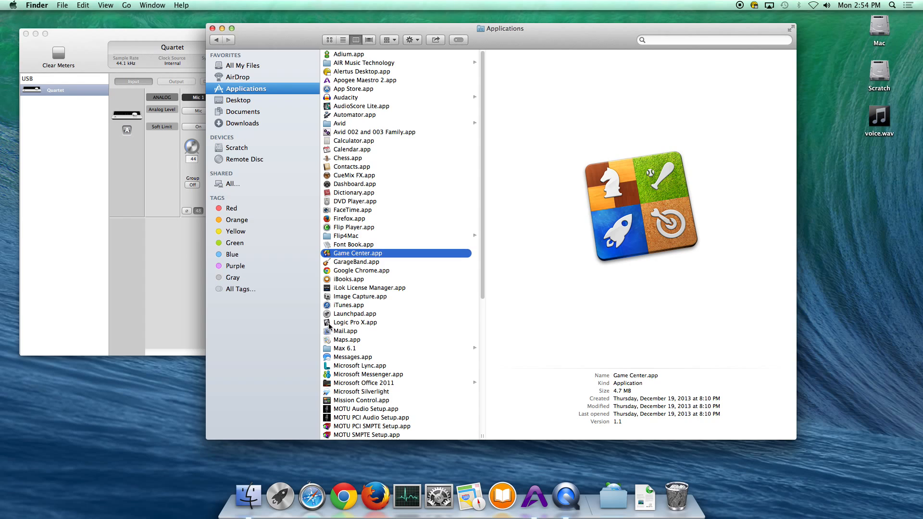
# - Add Logic Pro X from the Applications folder to the Dock, launch it, and reposition its project chooser
pyautogui.moveTo(329, 325); pyautogui.dragTo(519, 503)
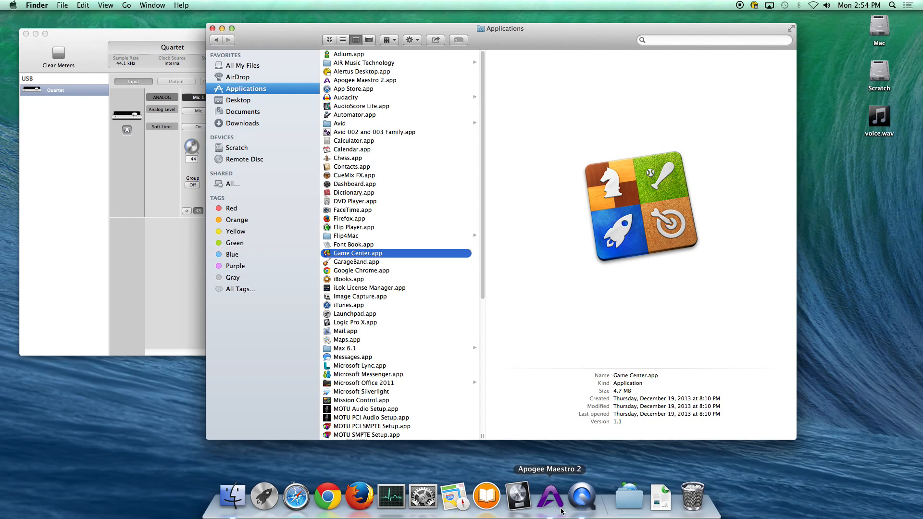
pyautogui.click(521, 498)
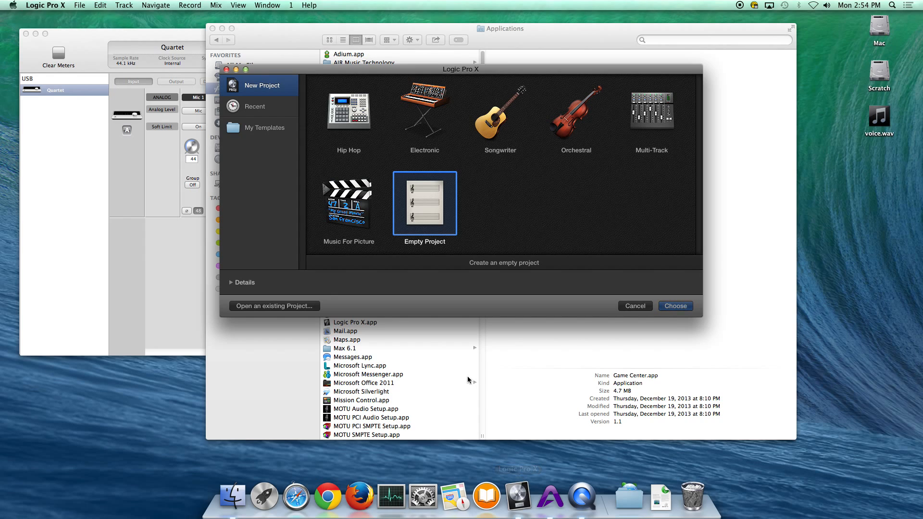
pyautogui.moveTo(387, 69); pyautogui.dragTo(373, 54)
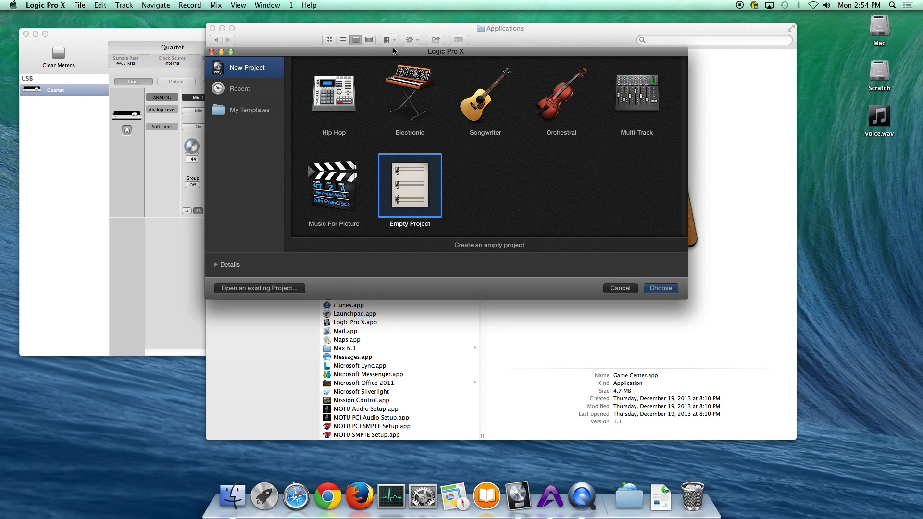
pyautogui.moveTo(393, 47); pyautogui.dragTo(393, 45)
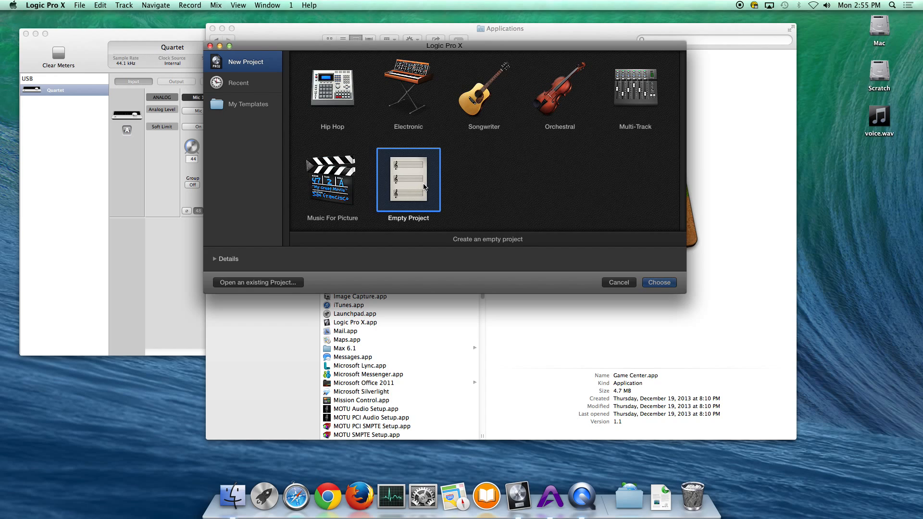
# - Create an empty project with one software instrument track that outputs to Output 1 + 2
pyautogui.click(666, 283)
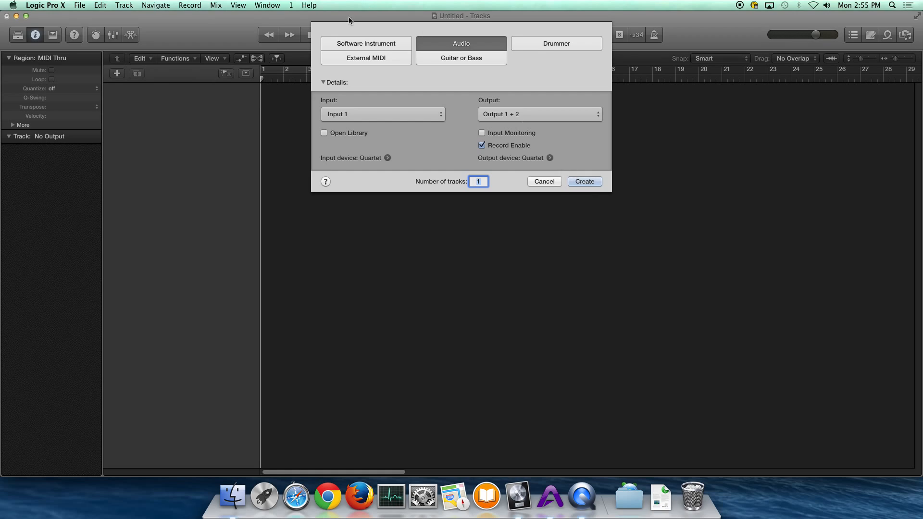
pyautogui.click(377, 44)
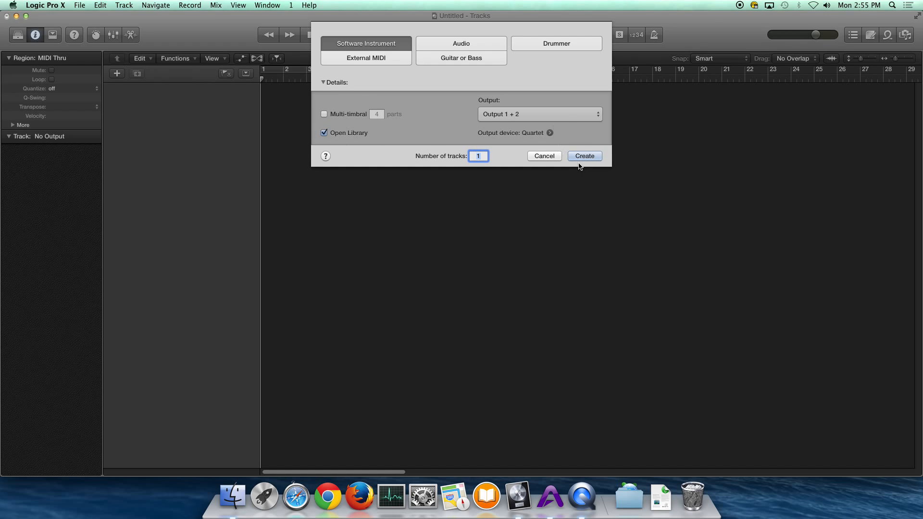
pyautogui.click(596, 158)
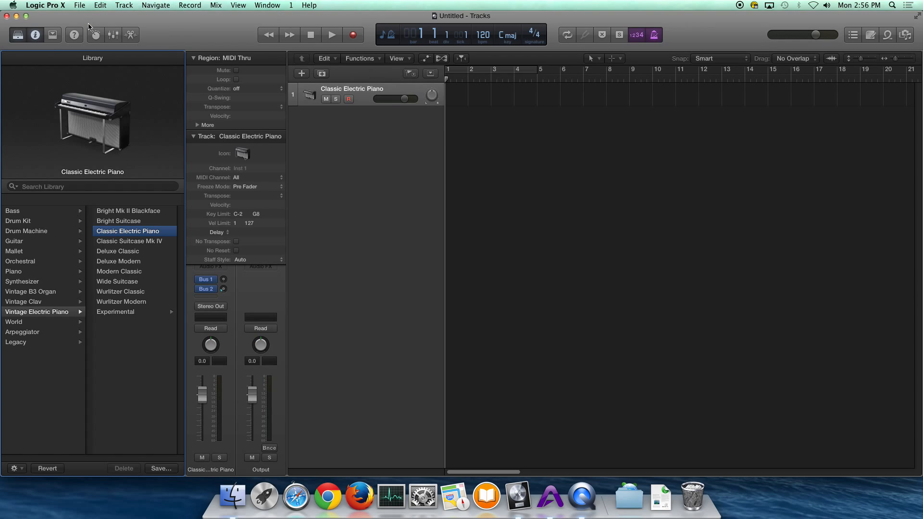
# - Deselect all additional advanced options, turn off Show Advanced Tools, and close the preferences
pyautogui.click(54, 6)
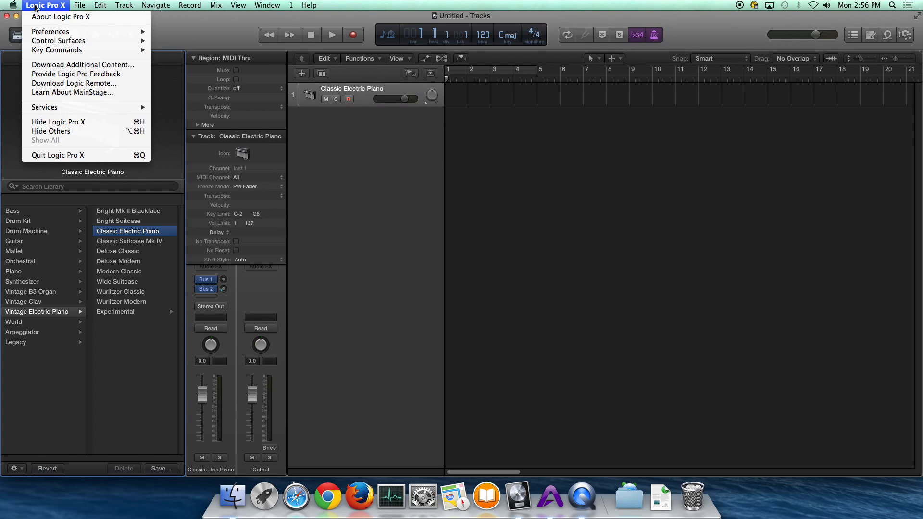
pyautogui.moveTo(41, 31)
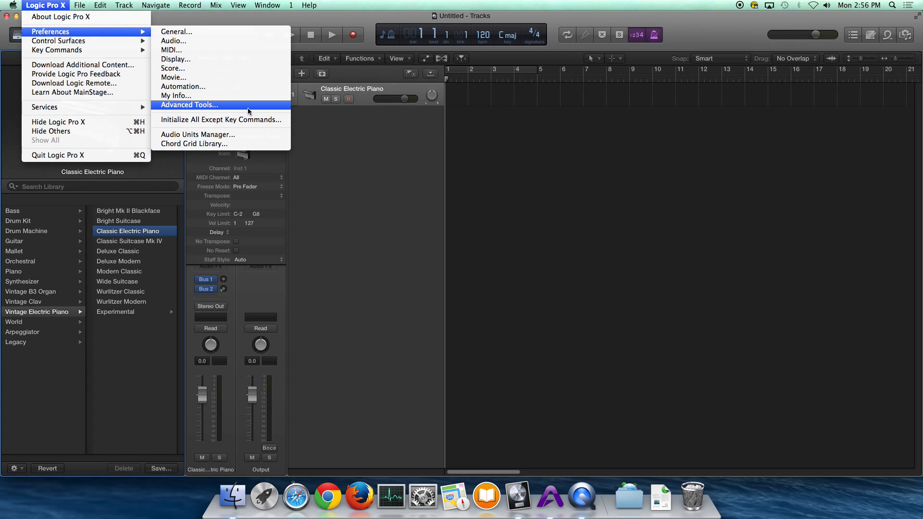
pyautogui.click(200, 105)
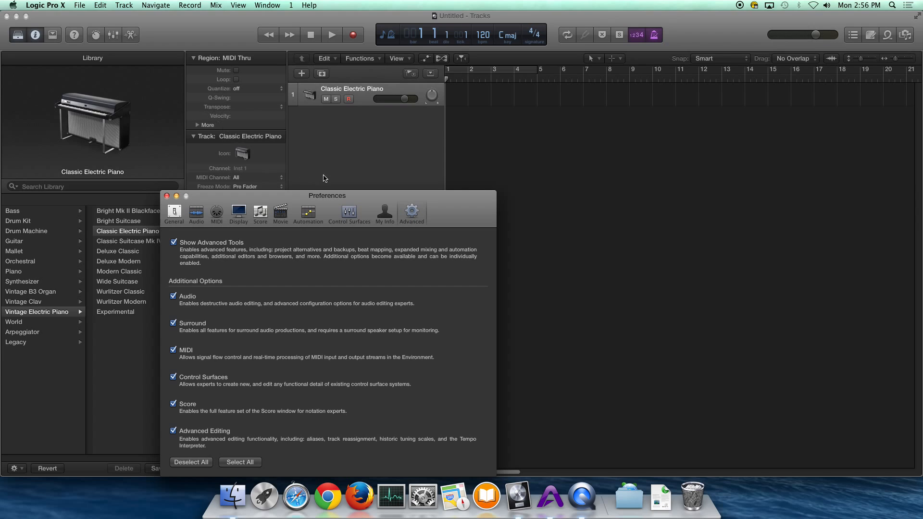
pyautogui.moveTo(479, 213); pyautogui.dragTo(604, 122)
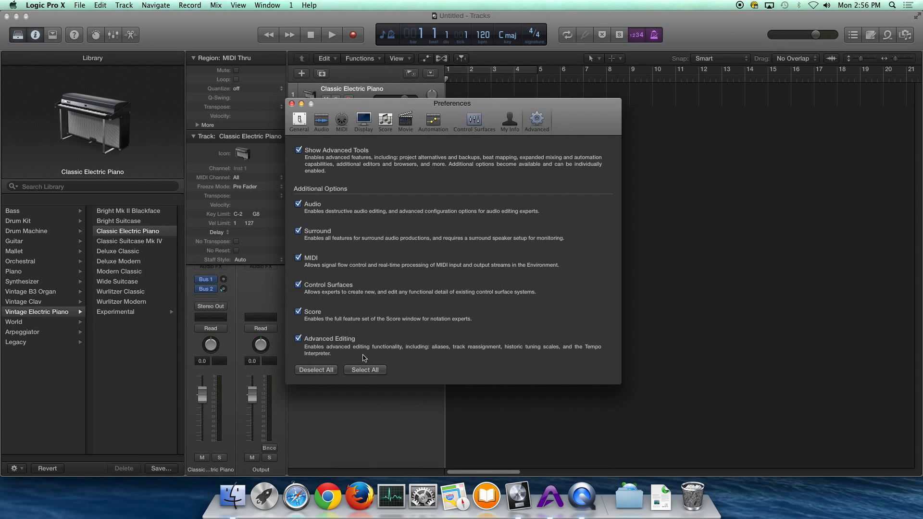
pyautogui.click(316, 369)
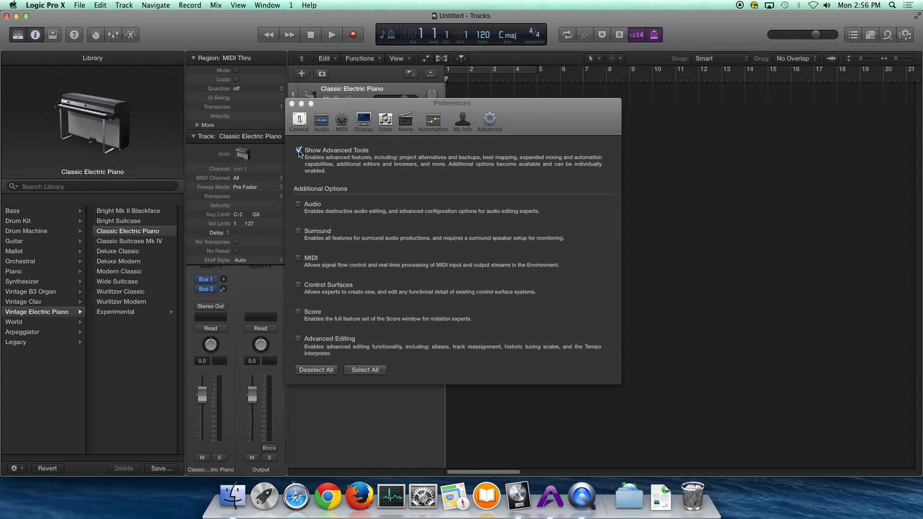
pyautogui.click(298, 150)
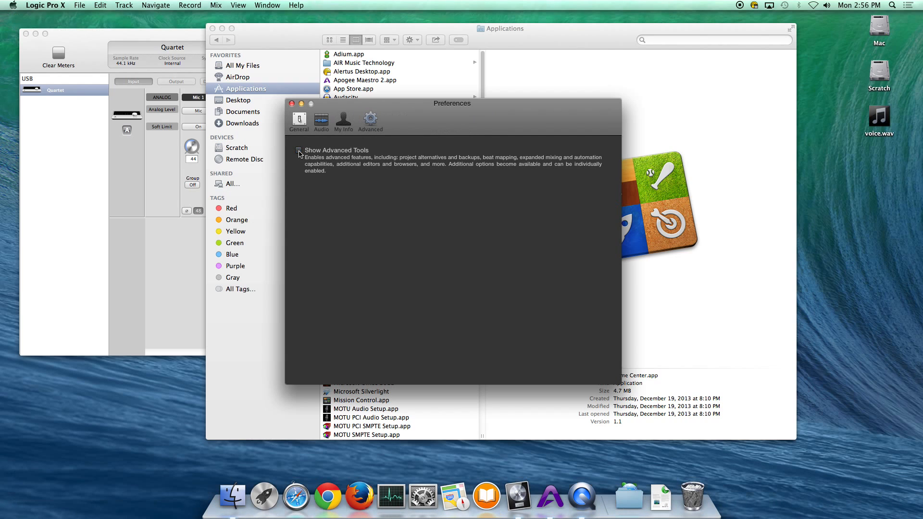
pyautogui.click(291, 104)
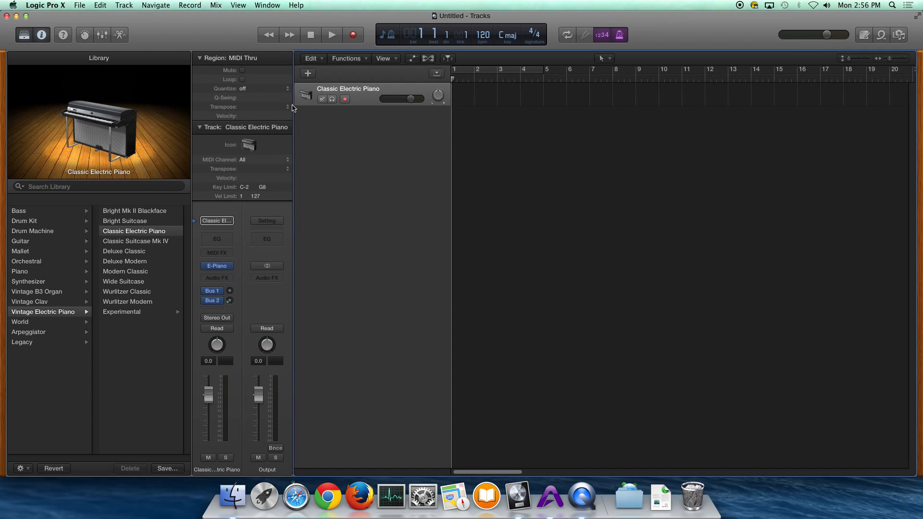
# - Hide the inspector and the library so only the tracks area remains
pyautogui.click(42, 34)
pyautogui.click(23, 34)
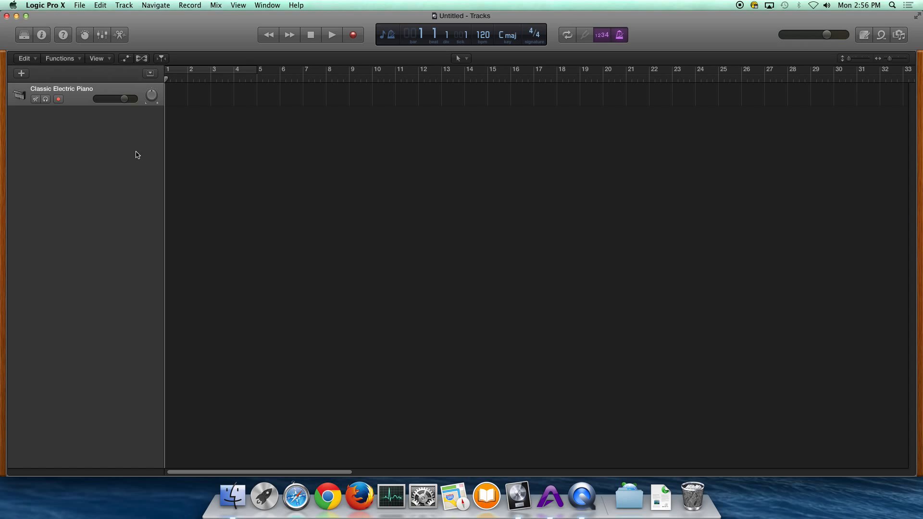
# - Turn on Show Advanced Tools in the preferences with all additional options enabled
pyautogui.click(44, 6)
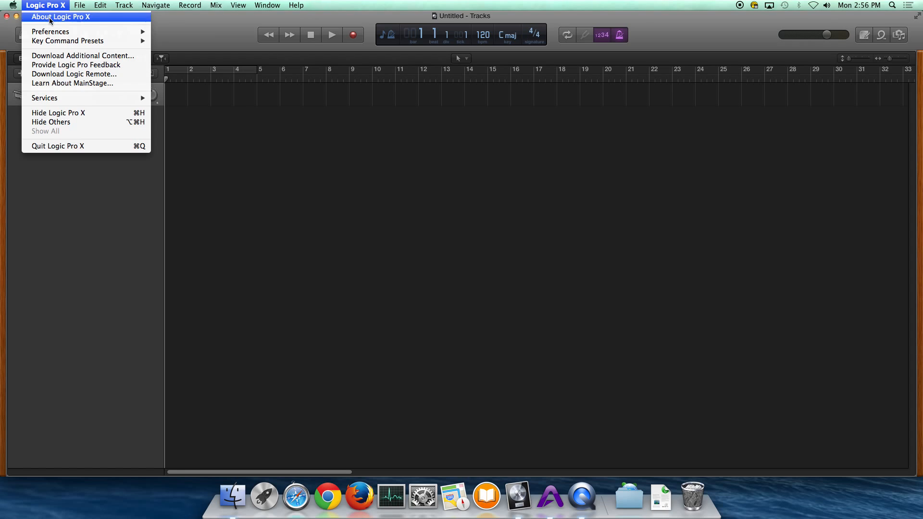
pyautogui.moveTo(68, 31)
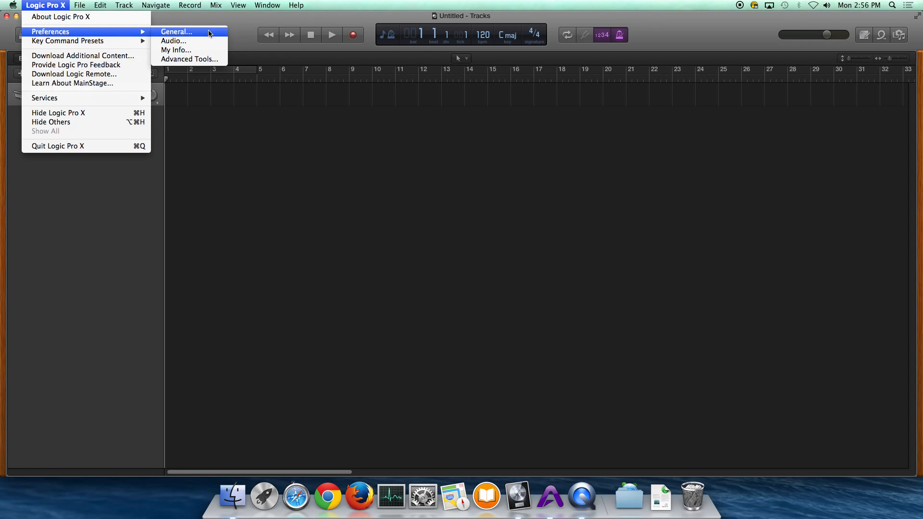
pyautogui.click(193, 59)
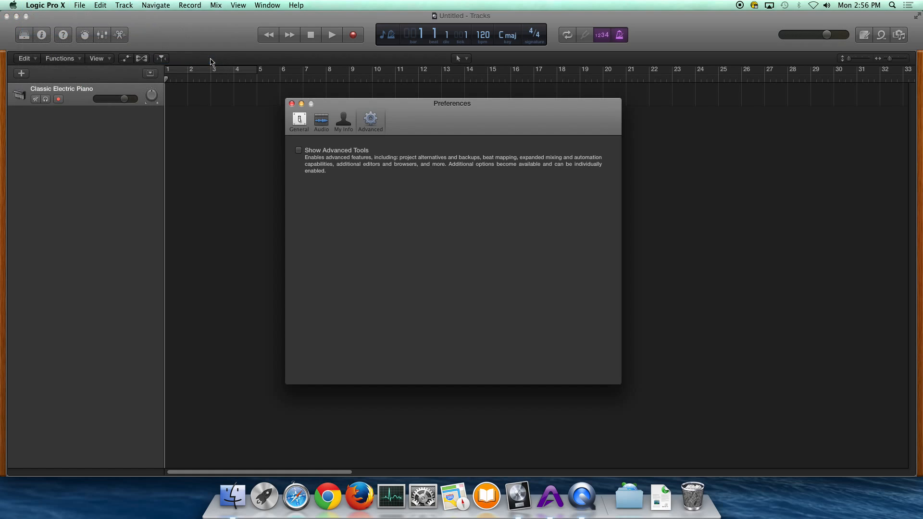
pyautogui.click(299, 151)
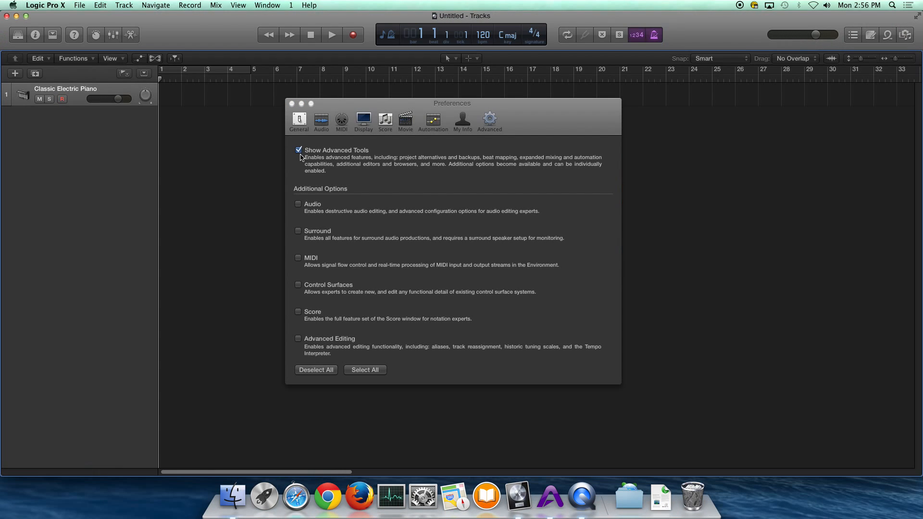
pyautogui.click(349, 372)
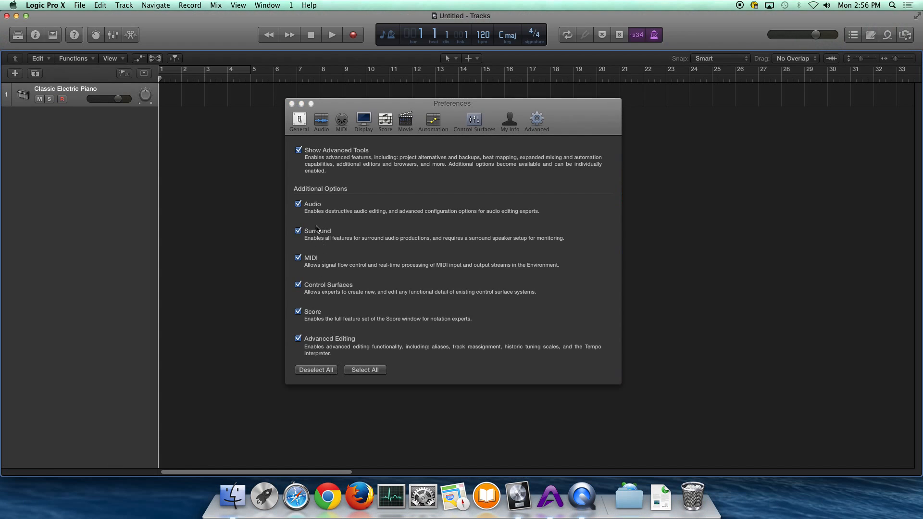
pyautogui.click(291, 104)
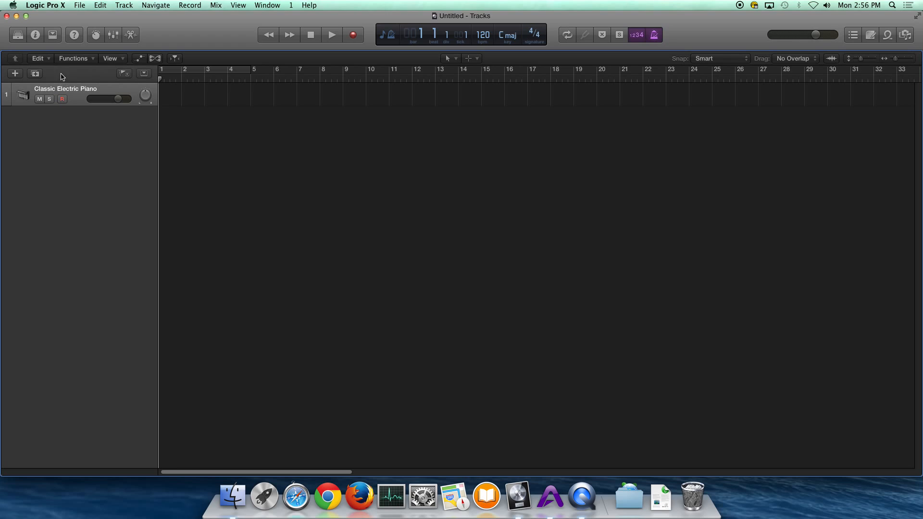
pyautogui.click(35, 35)
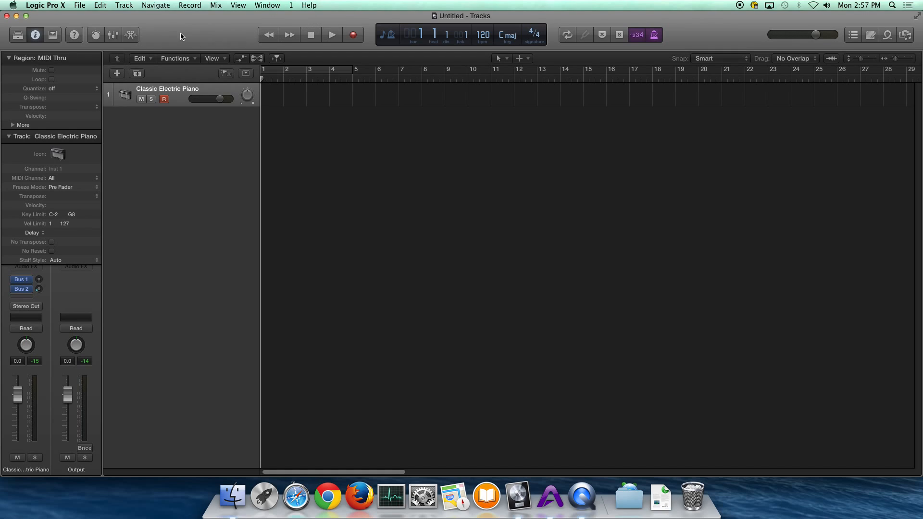
pyautogui.click(38, 37)
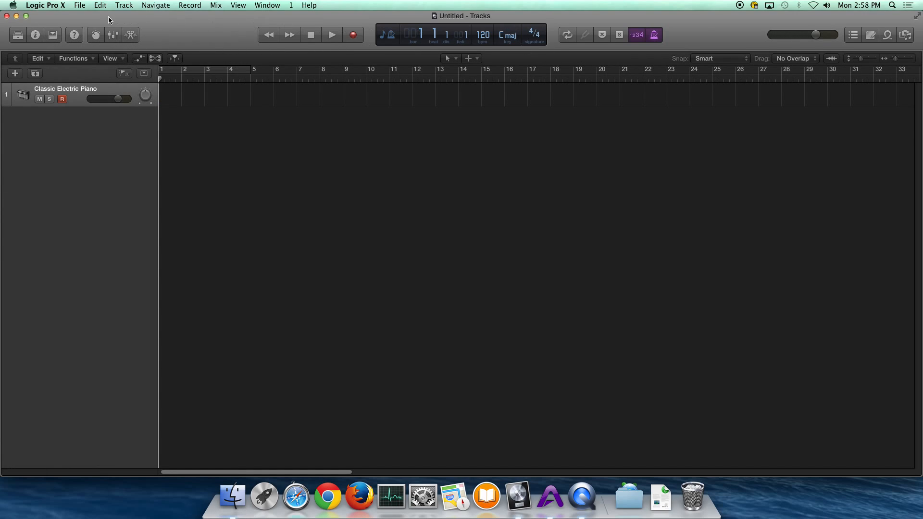
pyautogui.rightClick(165, 30)
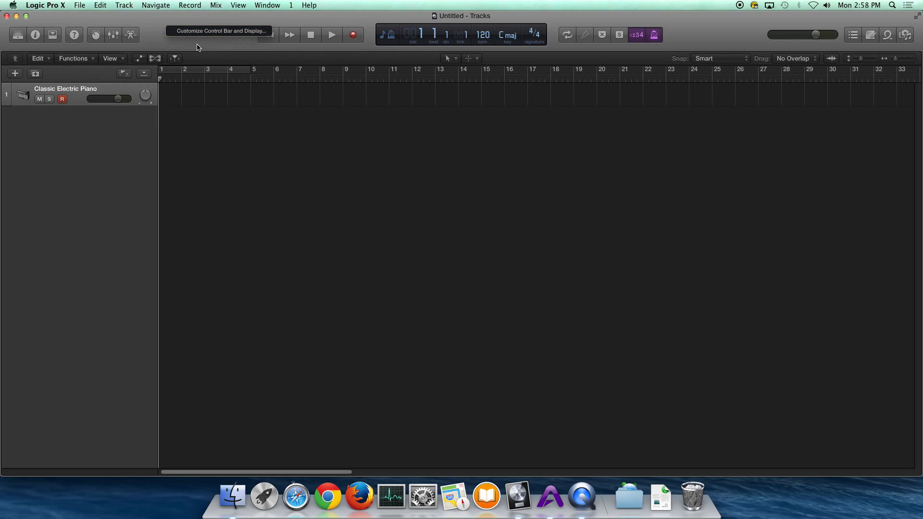
pyautogui.click(155, 41)
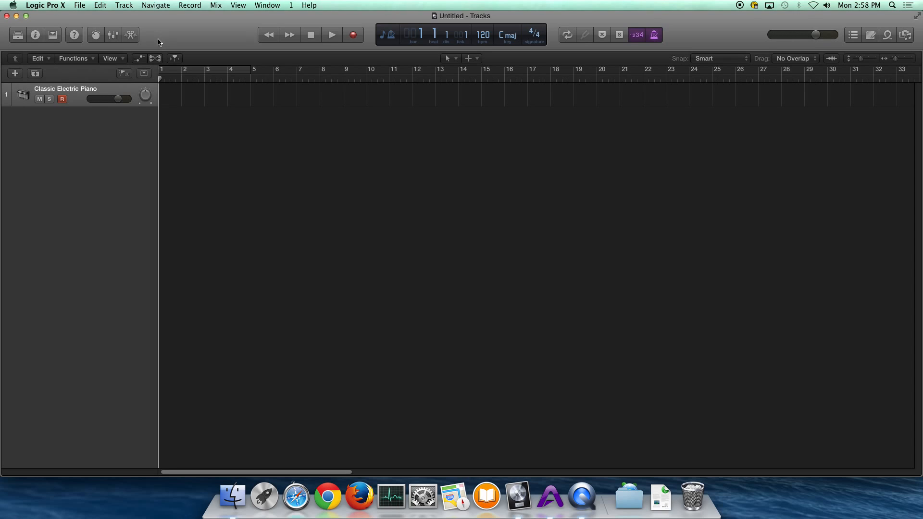
pyautogui.rightClick(158, 42)
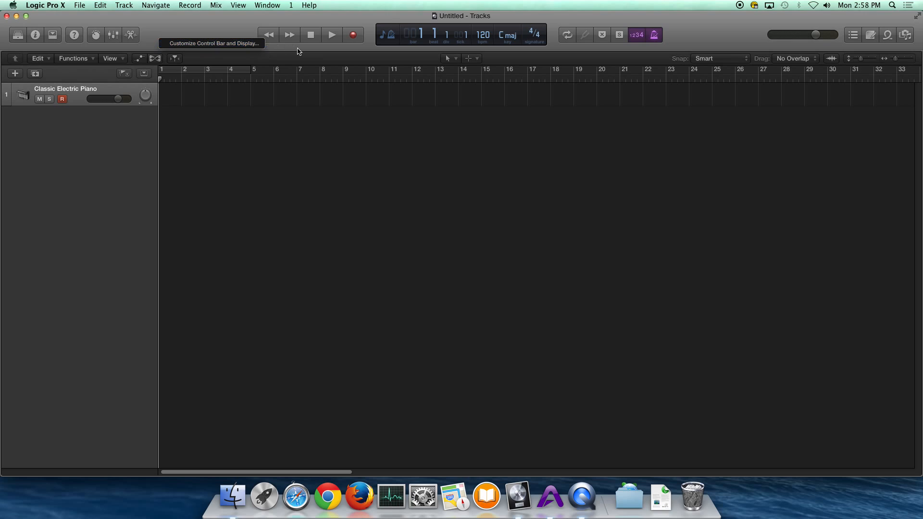
pyautogui.click(157, 25)
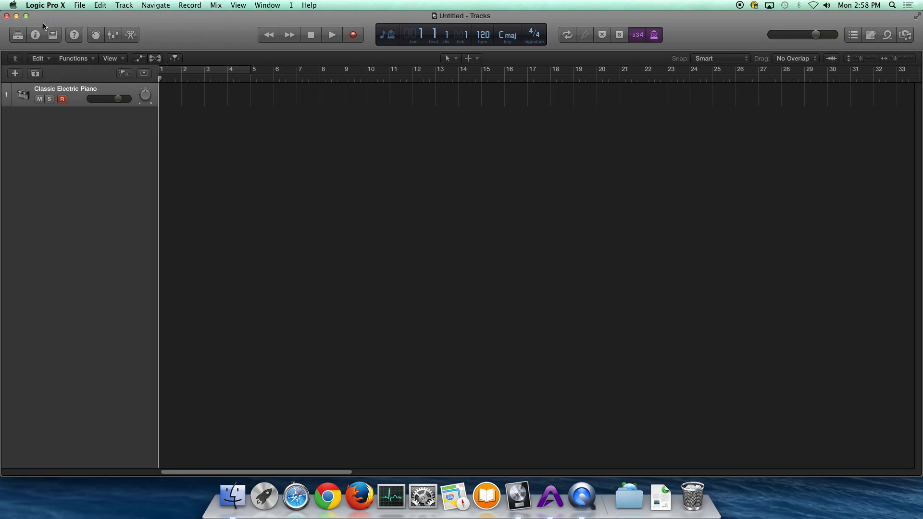
# - Show the library and load the Black Sun patch from the Synthesizer Soundscape category onto the track
pyautogui.click(18, 35)
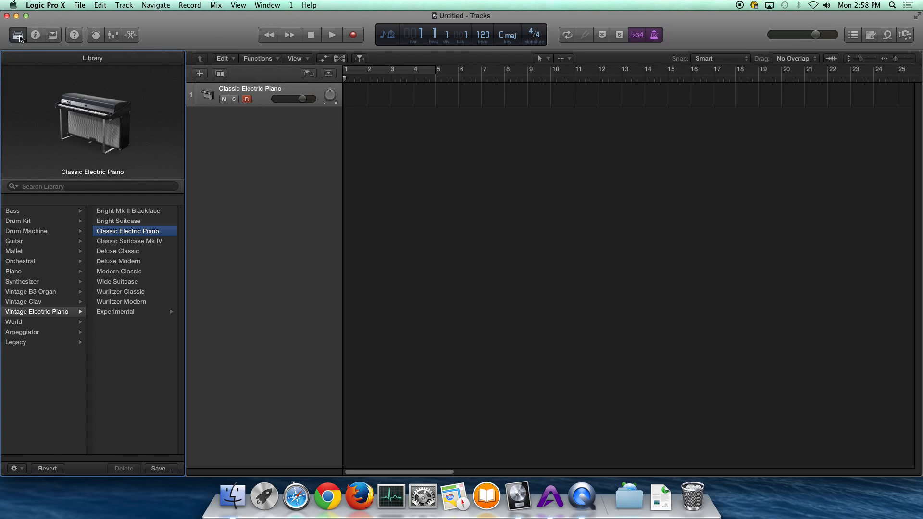
pyautogui.click(17, 36)
pyautogui.click(20, 37)
pyautogui.click(42, 282)
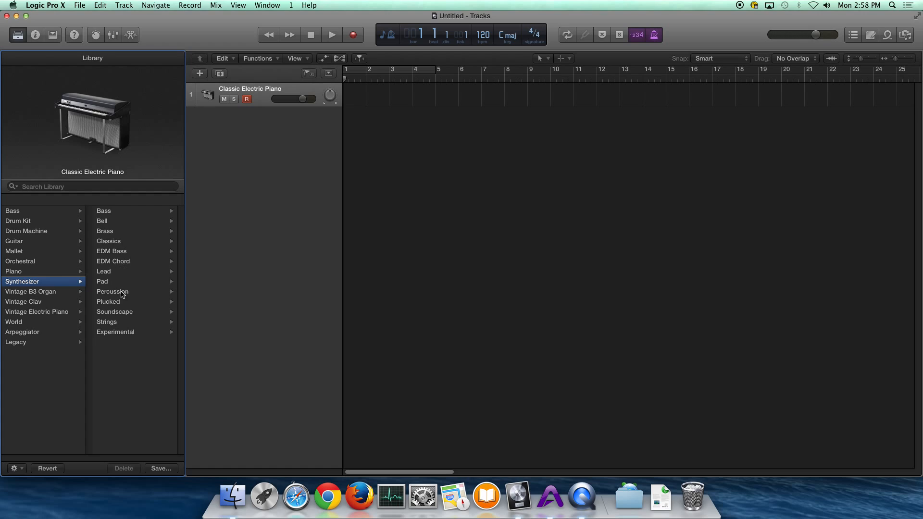
pyautogui.click(131, 313)
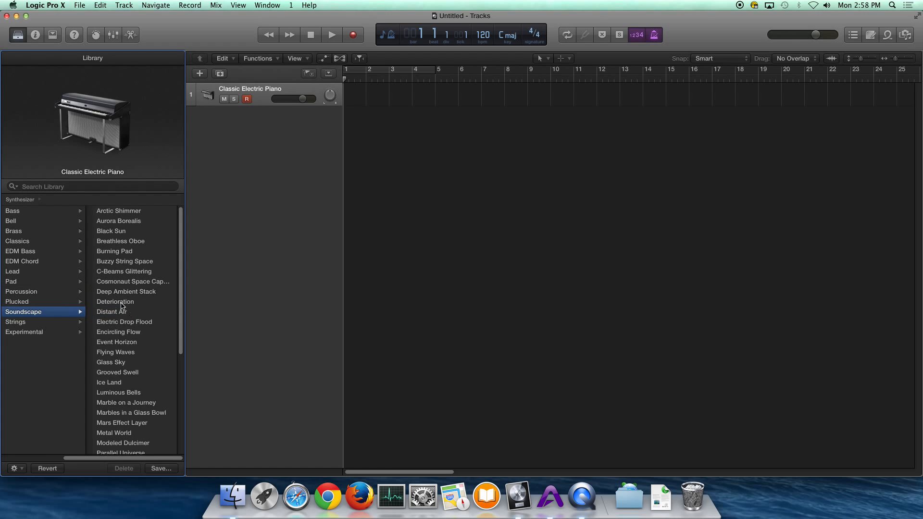
pyautogui.click(133, 233)
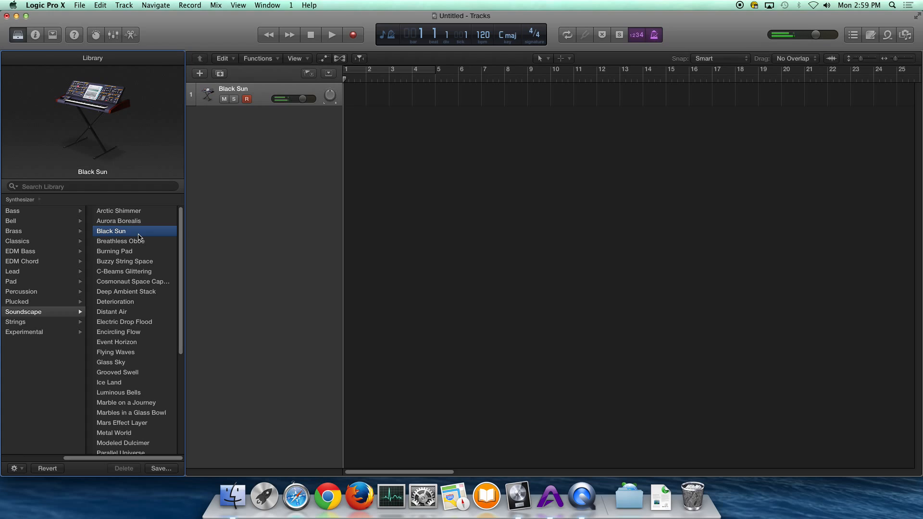
# - Replace the track's patch with the Deterioration soundscape and hide the library
pyautogui.click(118, 302)
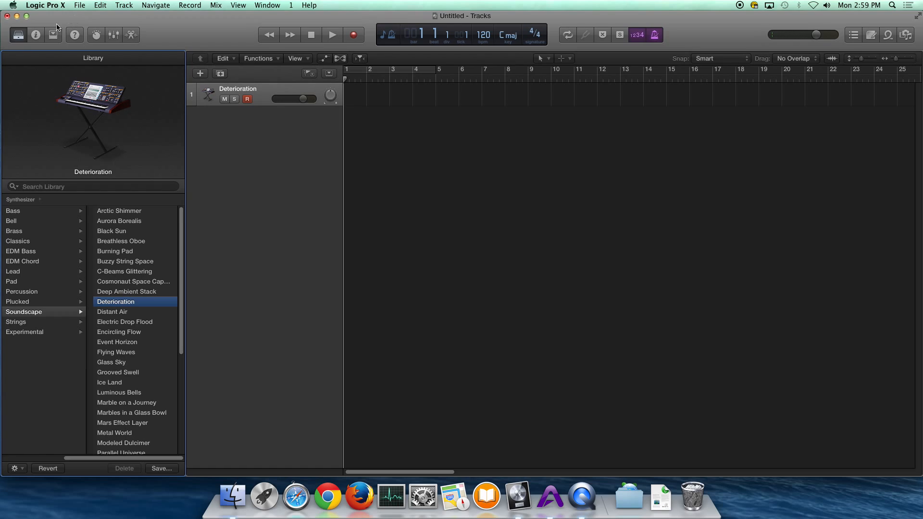
pyautogui.click(20, 36)
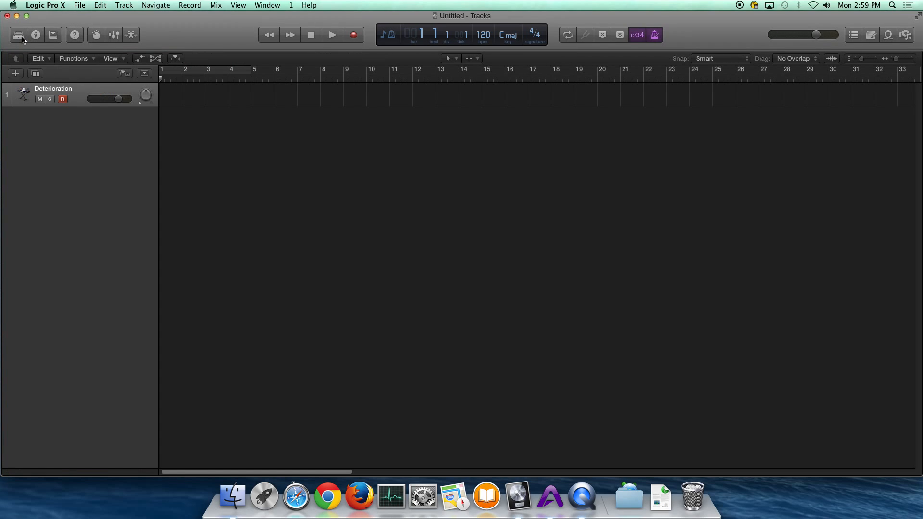
# - Show the inspector and collapse its Track section to uncover the full channel strips
pyautogui.click(40, 38)
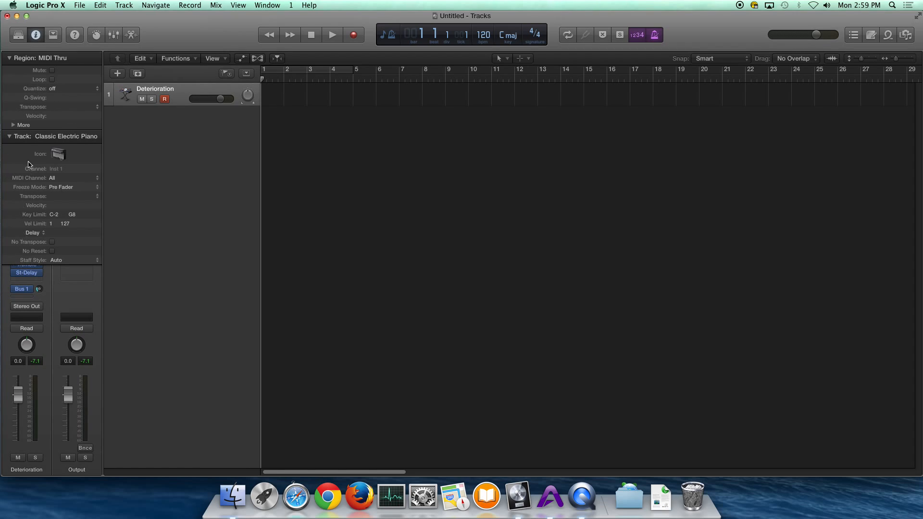
pyautogui.click(10, 137)
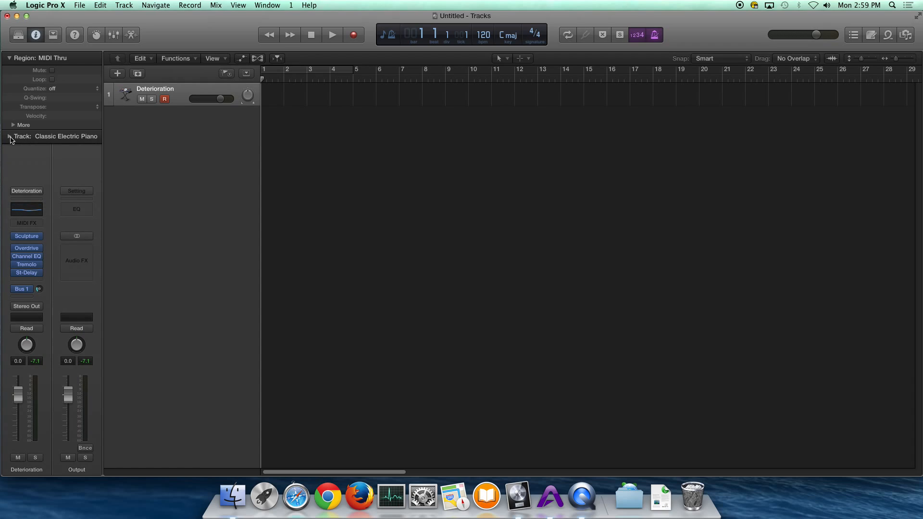
# - Collapse the inspector's Region section and lower the Deterioration channel's volume to -0.7 dB
pyautogui.click(10, 58)
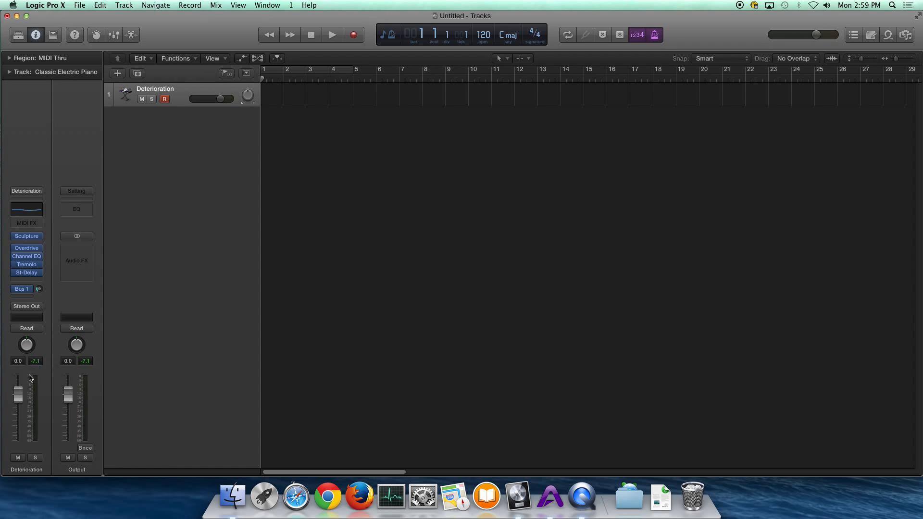
pyautogui.moveTo(17, 395)
pyautogui.mouseDown()
pyautogui.moveTo(18, 417)
pyautogui.moveTo(18, 399)
pyautogui.mouseUp()
pyautogui.click(222, 102)
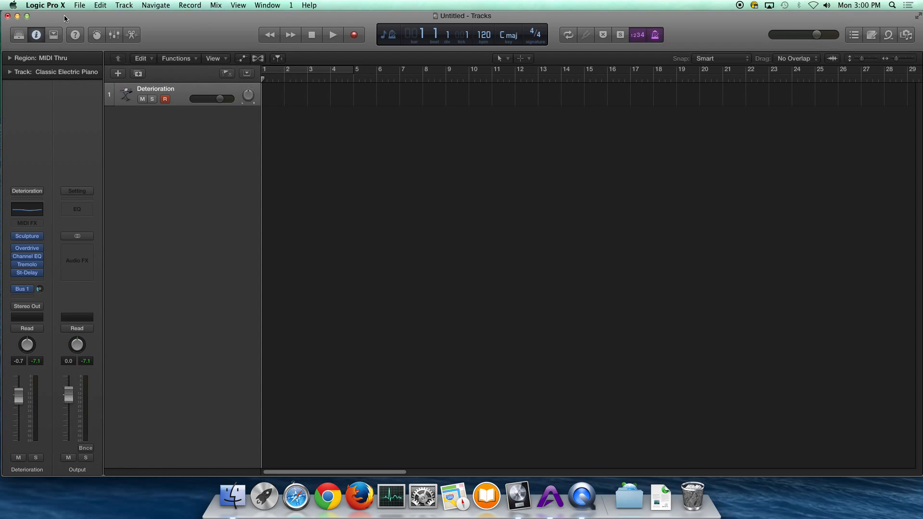
pyautogui.click(37, 36)
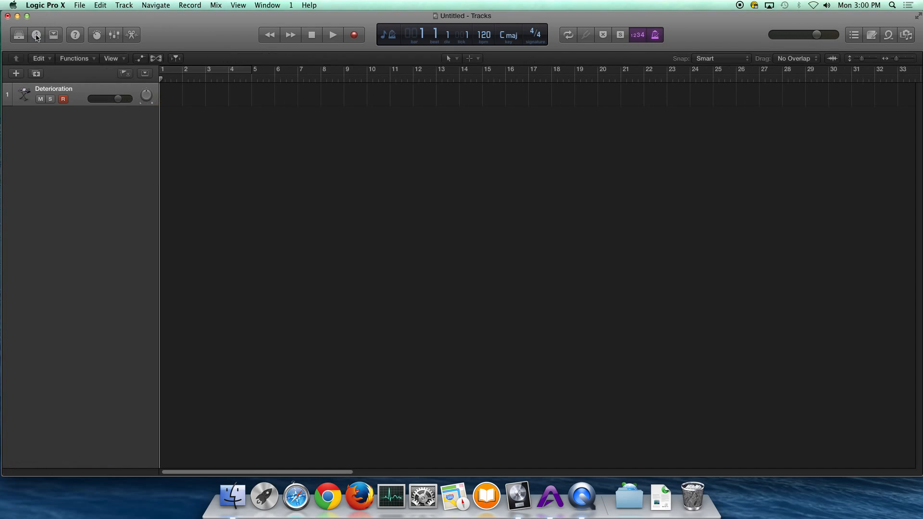
pyautogui.click(36, 37)
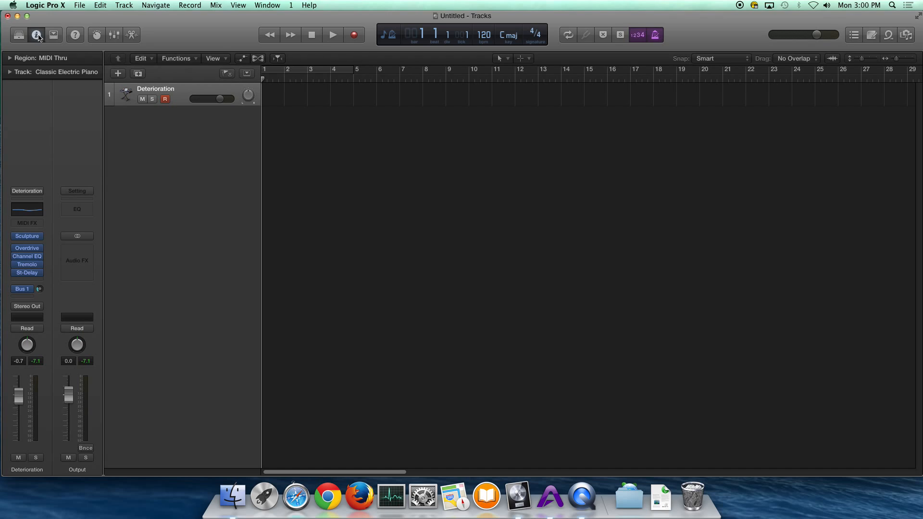
# - Show the toolbar and customize it to include the Bounce function
pyautogui.click(55, 36)
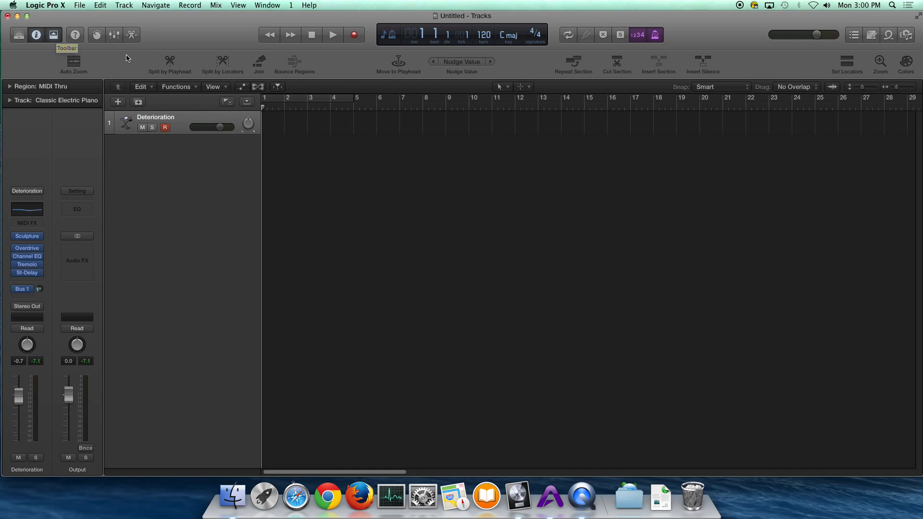
pyautogui.rightClick(120, 66)
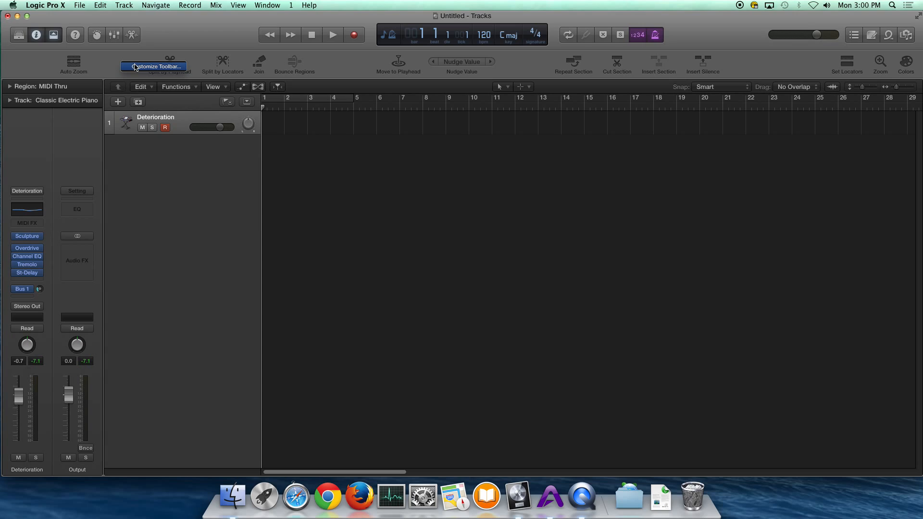
pyautogui.click(103, 66)
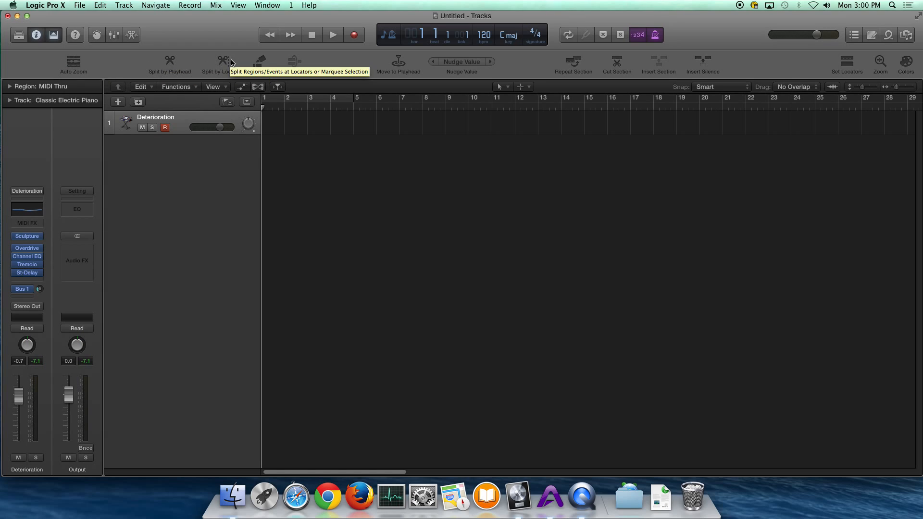
pyautogui.rightClick(116, 66)
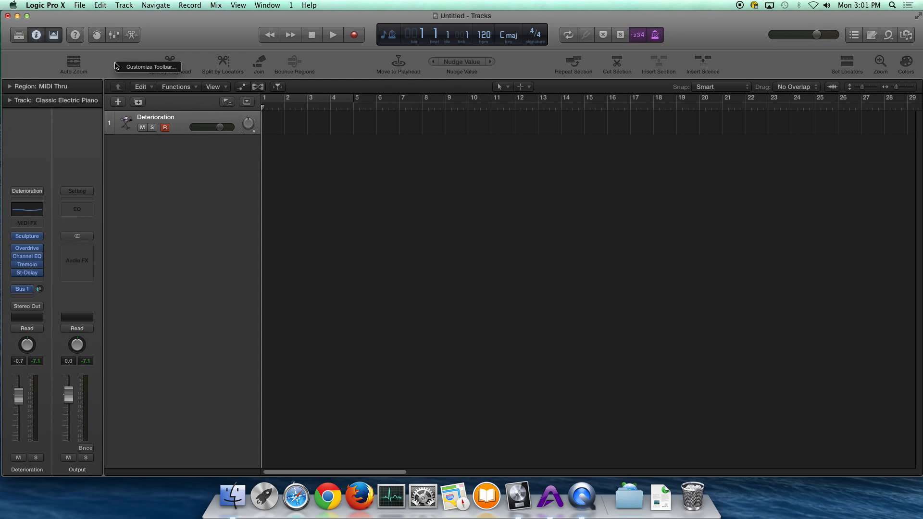
pyautogui.click(141, 69)
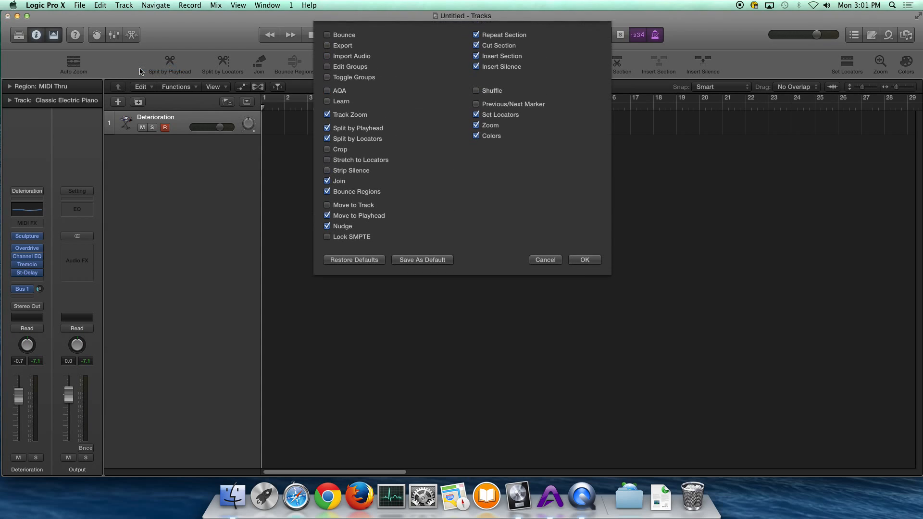
pyautogui.click(328, 35)
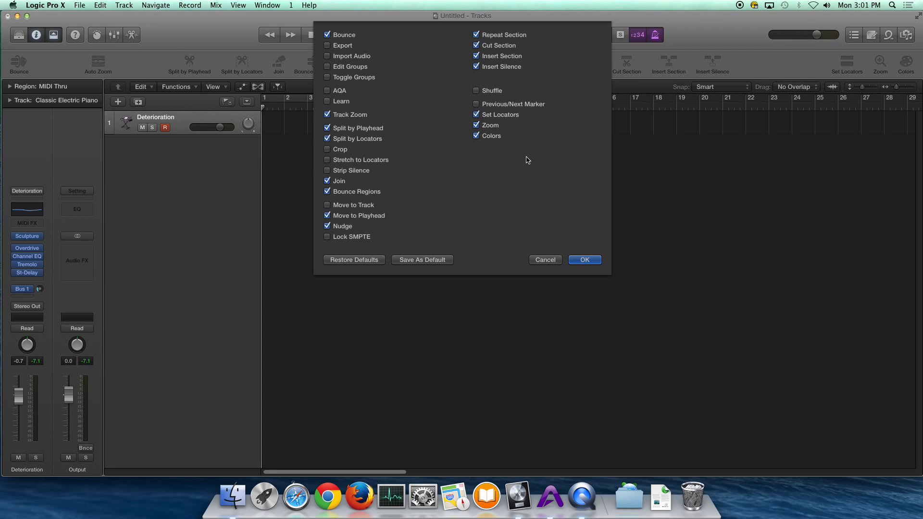
pyautogui.click(584, 260)
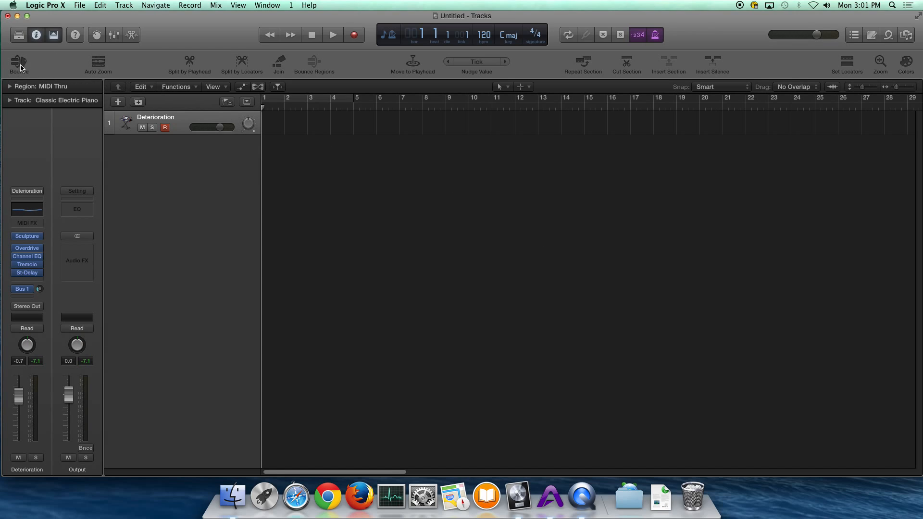
# - Hide the toolbar and the inspector, and look up the Catch Playhead function in Quick Help
pyautogui.click(54, 36)
pyautogui.click(37, 35)
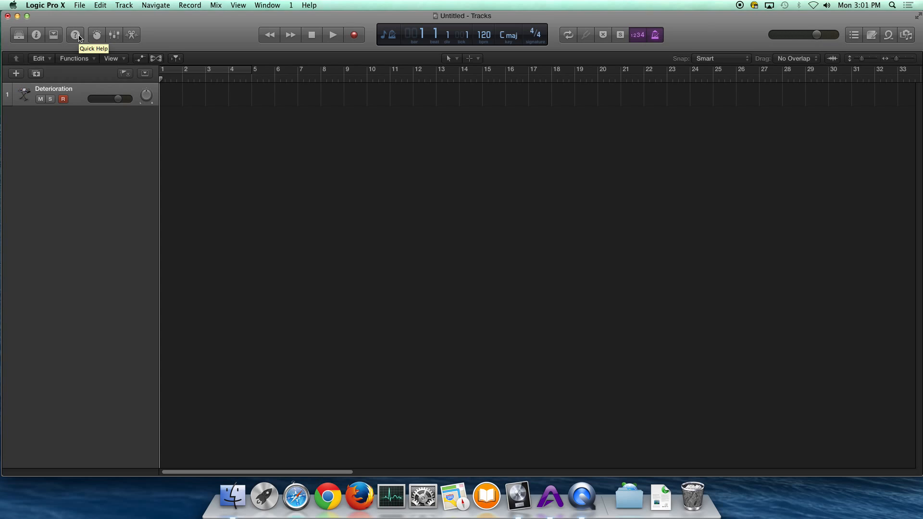
pyautogui.click(76, 36)
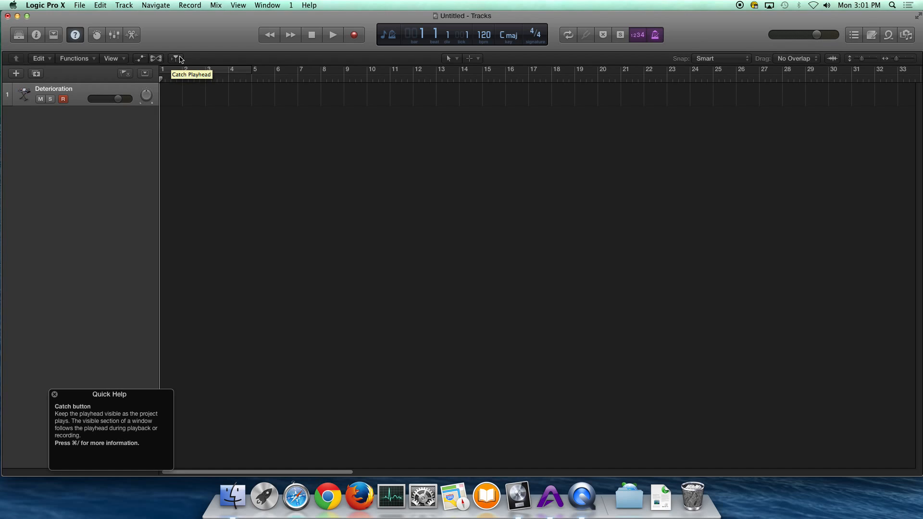
pyautogui.click(80, 39)
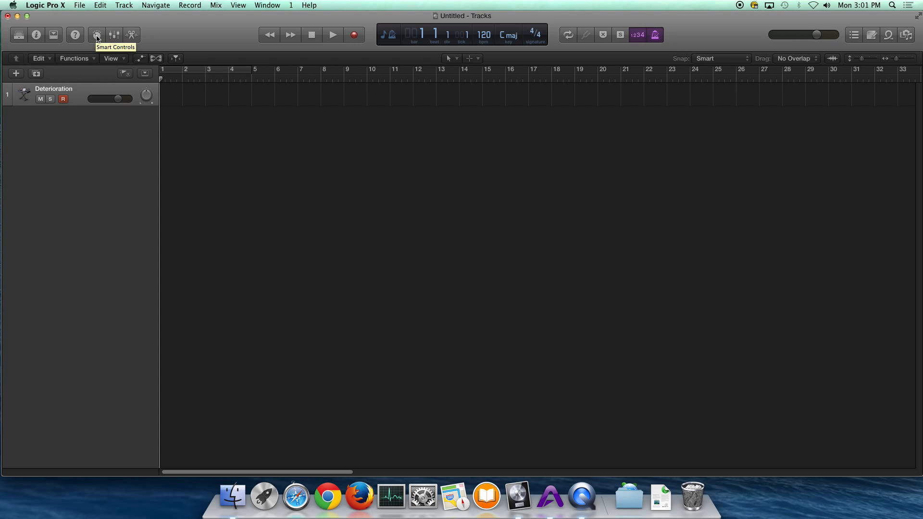
# - Show and hide the Smart Controls, the mixer and the Piano Roll editor one after another
pyautogui.click(97, 36)
pyautogui.click(97, 36)
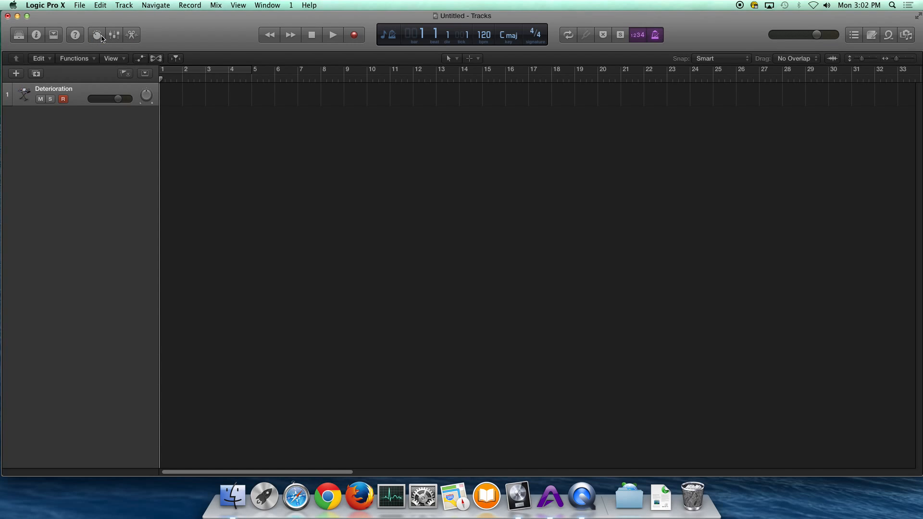
pyautogui.click(121, 38)
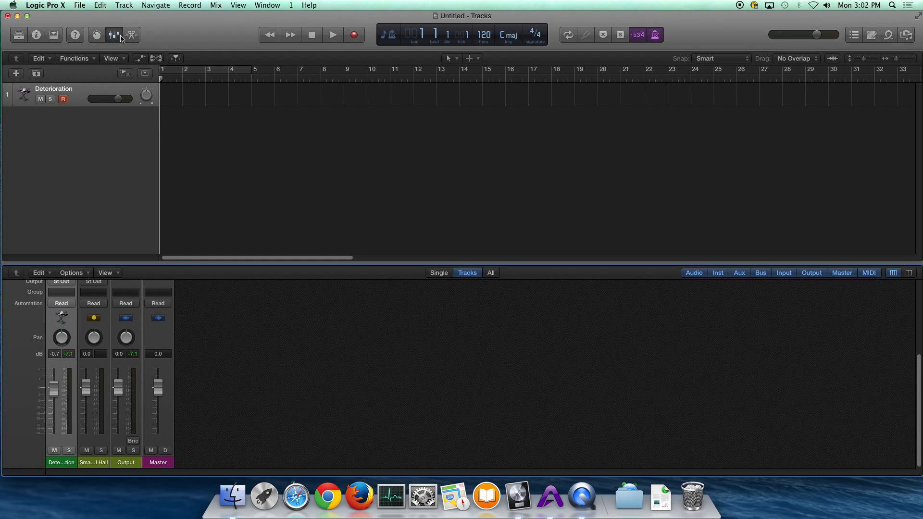
pyautogui.click(121, 38)
pyautogui.click(132, 36)
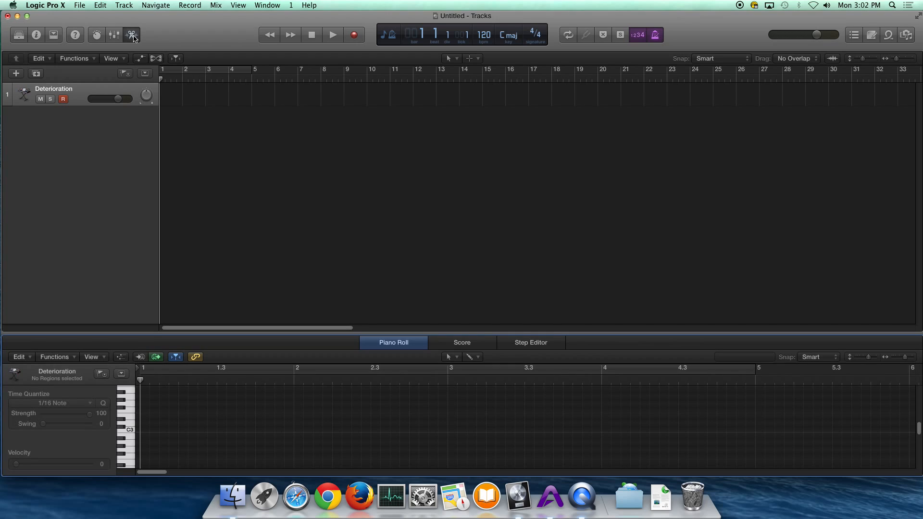
pyautogui.click(132, 37)
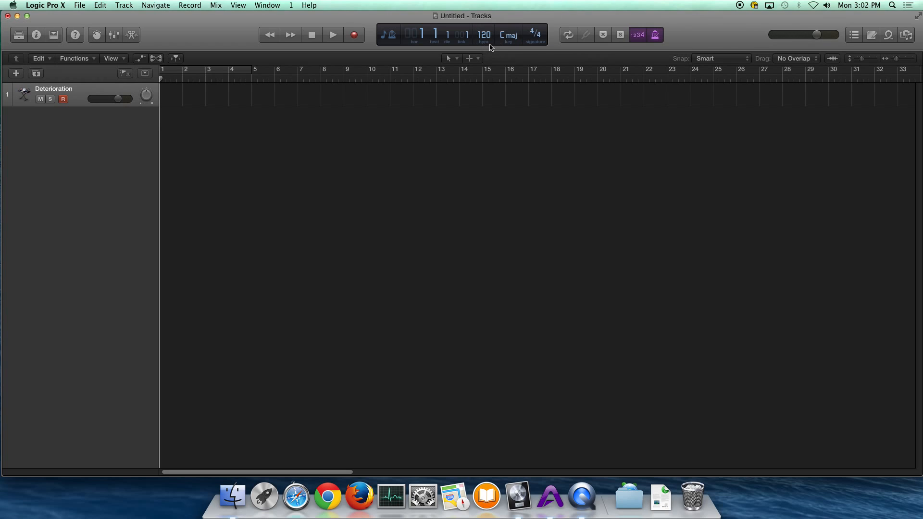
# - Try a different project tempo and set it back to 120 bpm
pyautogui.moveTo(488, 37); pyautogui.dragTo(487, 49)
pyautogui.moveTo(490, 82); pyautogui.dragTo(485, 58)
# - Turn off the count-in and the metronome while the project plays, and stop playback in bar 5
pyautogui.press('space')
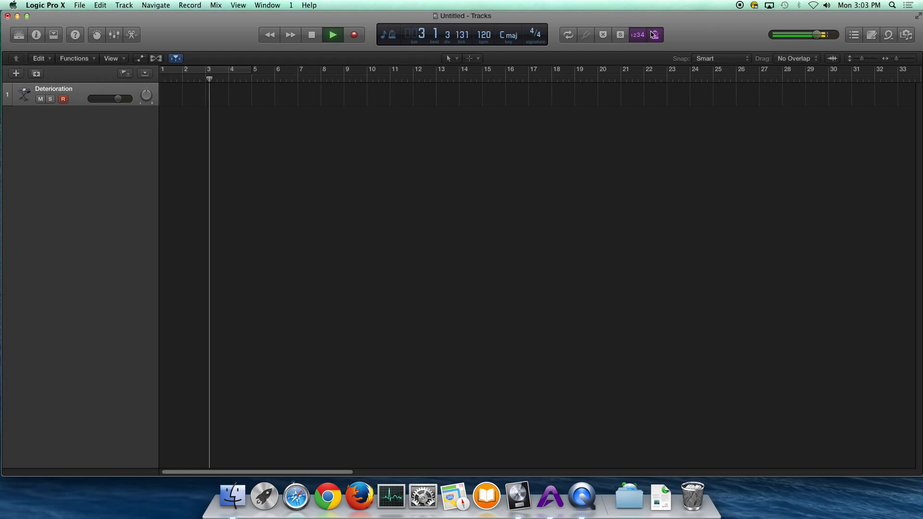
pyautogui.click(638, 35)
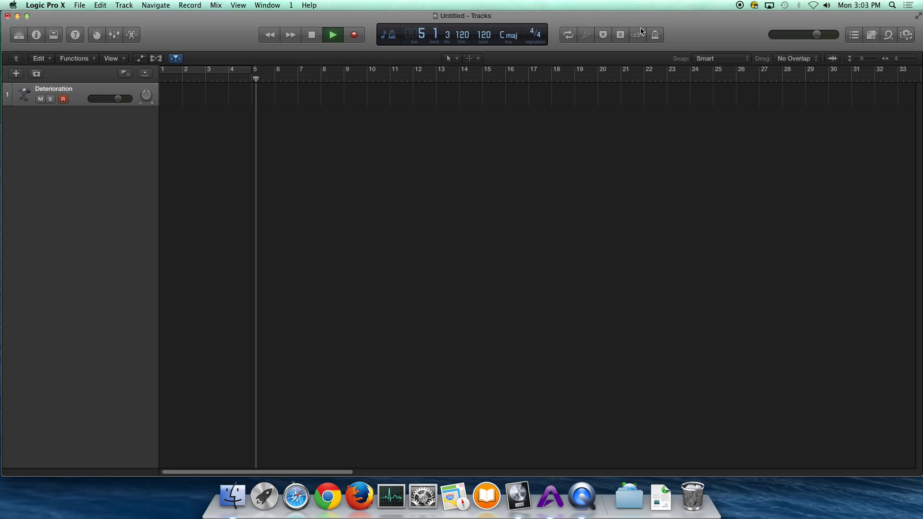
pyautogui.press('space')
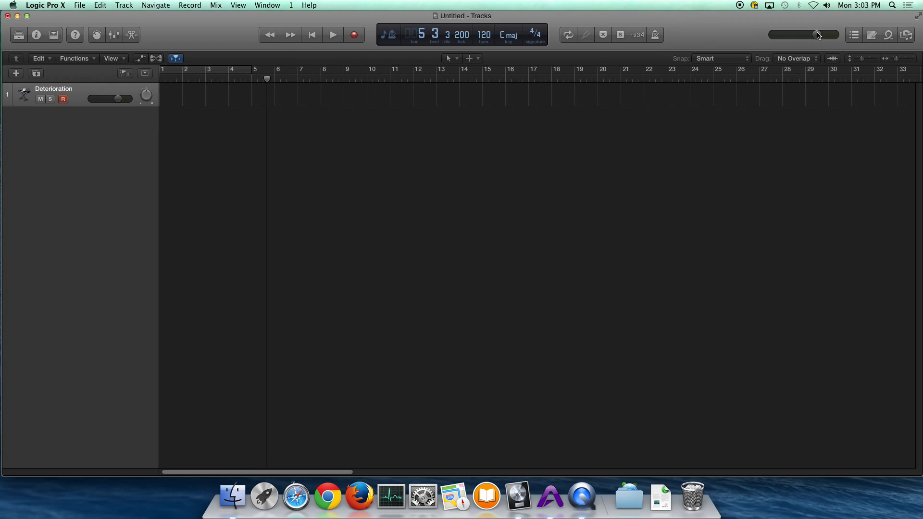
# - Show the mixer, move the Master fader to -0.2 dB and reset it to its default level
pyautogui.moveTo(818, 35)
pyautogui.click(120, 35)
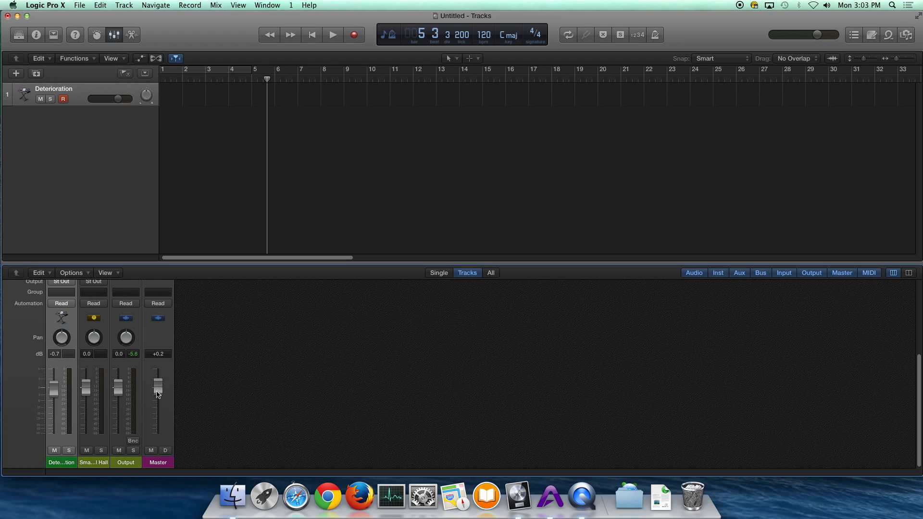
pyautogui.keyDown('alt'); pyautogui.click(158, 390); pyautogui.keyUp('alt')
pyautogui.moveTo(158, 390); pyautogui.dragTo(158, 392)
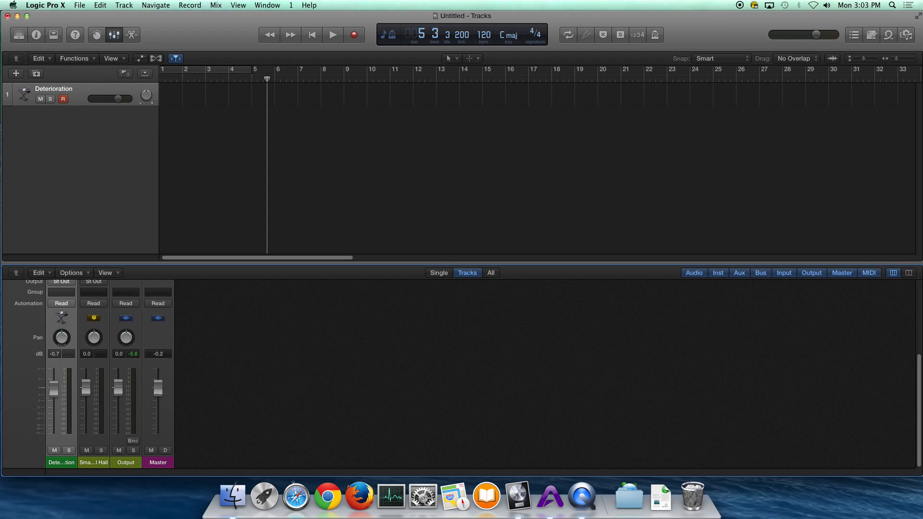
pyautogui.keyDown('alt'); pyautogui.click(156, 395); pyautogui.keyUp('alt')
pyautogui.click(114, 35)
# - Raise the Deterioration channel's volume slightly in the inspector and hide the inspector
pyautogui.click(40, 33)
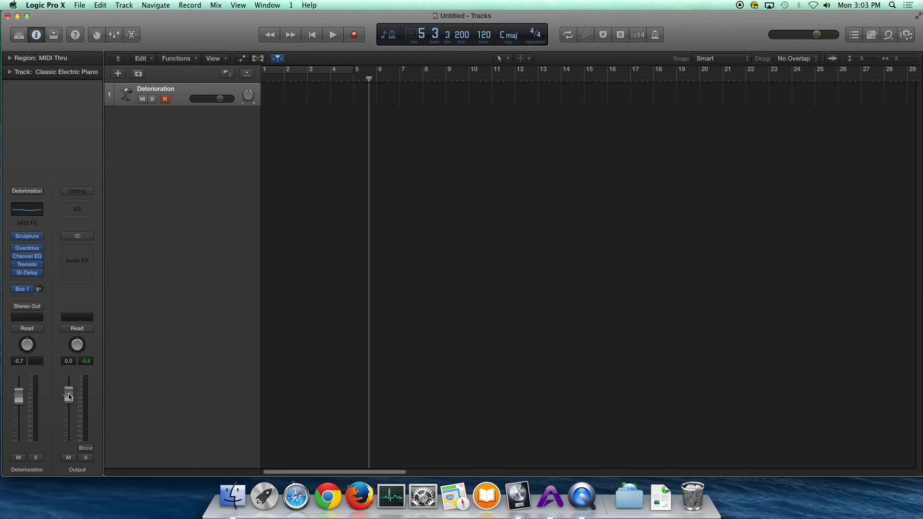
pyautogui.moveTo(18, 398)
pyautogui.mouseDown()
pyautogui.moveTo(18, 409)
pyautogui.moveTo(18, 387)
pyautogui.moveTo(19, 427)
pyautogui.moveTo(19, 395)
pyautogui.mouseUp()
pyautogui.click(40, 39)
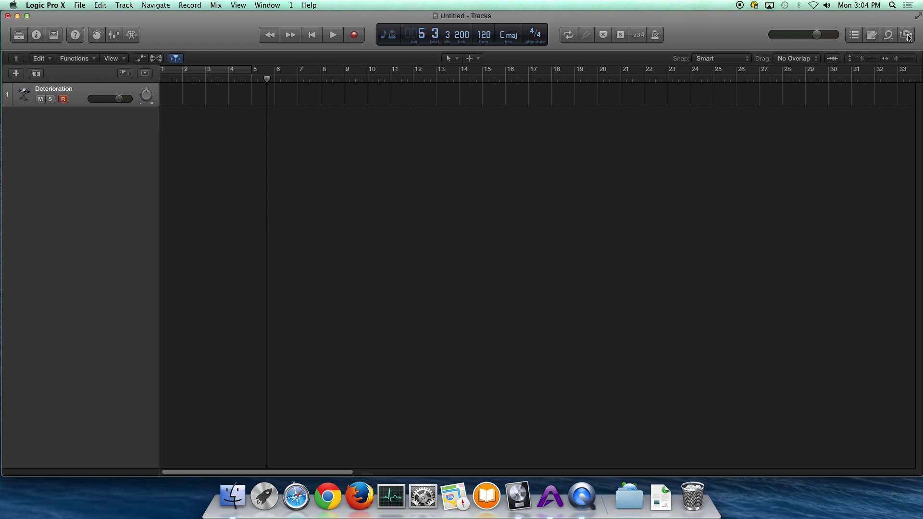
# - Show and hide the event list editor and the project note pad
pyautogui.click(854, 35)
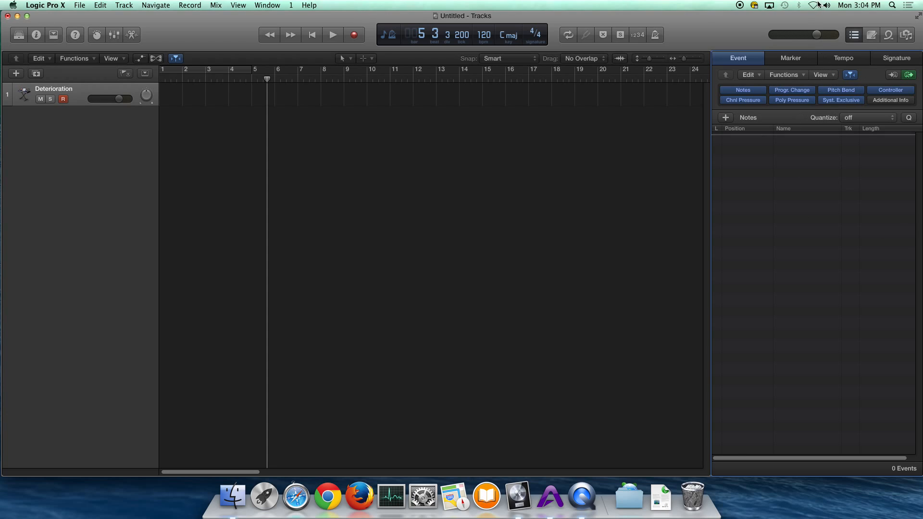
pyautogui.click(860, 35)
pyautogui.click(872, 35)
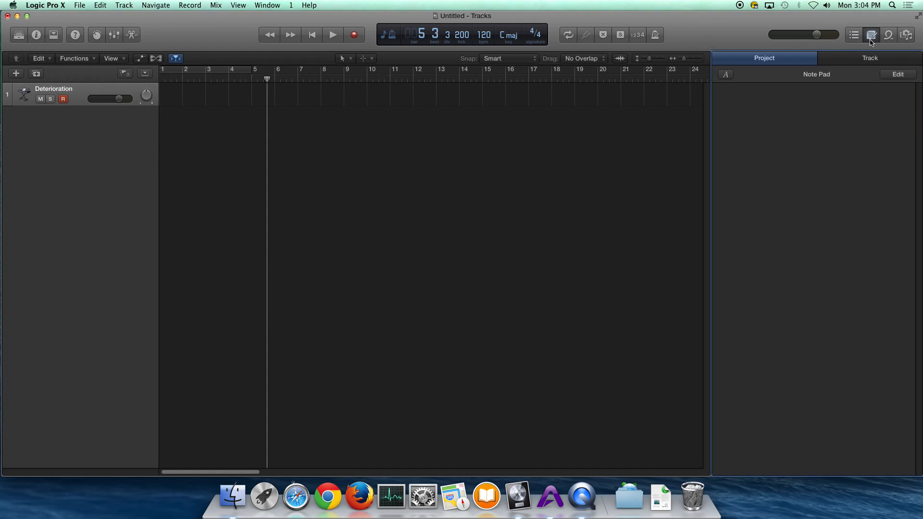
pyautogui.click(871, 38)
# - Browse the Apple Loops list in the loop browser and close it
pyautogui.click(889, 36)
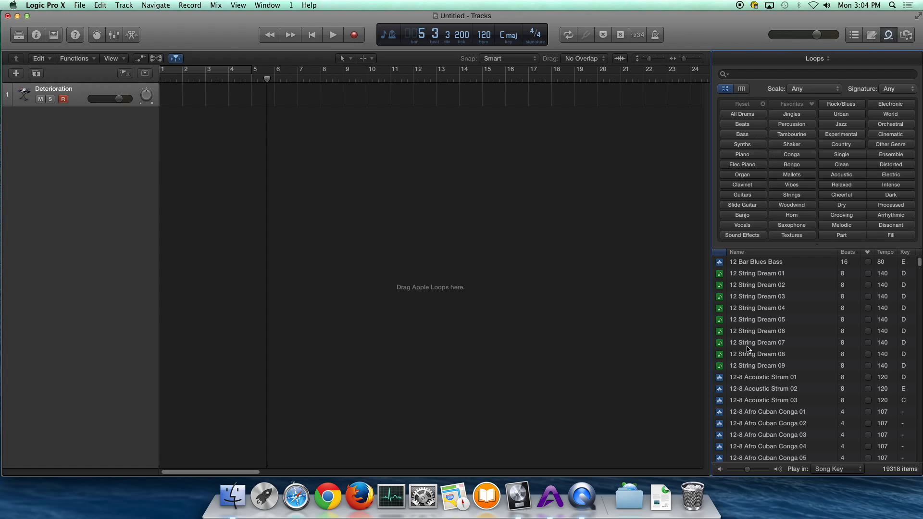
pyautogui.moveTo(920, 266)
pyautogui.mouseDown()
pyautogui.moveTo(921, 472)
pyautogui.moveTo(919, 255)
pyautogui.mouseUp()
pyautogui.click(891, 38)
# - View the media browser's Project, Media and All Files sections, and close the browser
pyautogui.click(907, 35)
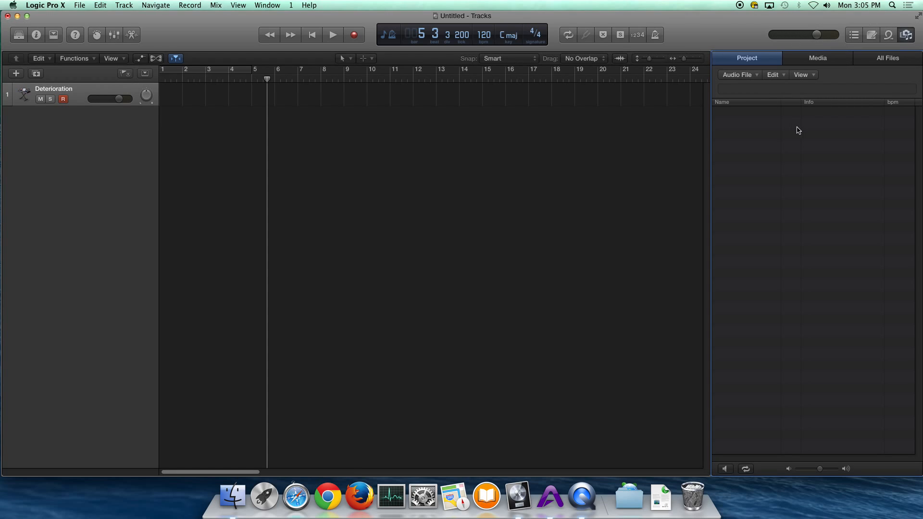
pyautogui.click(808, 62)
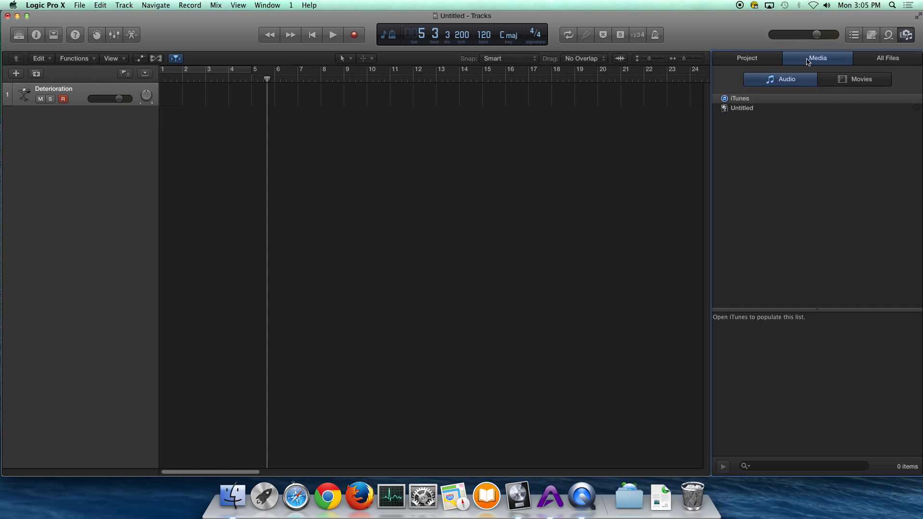
pyautogui.click(902, 60)
pyautogui.click(913, 35)
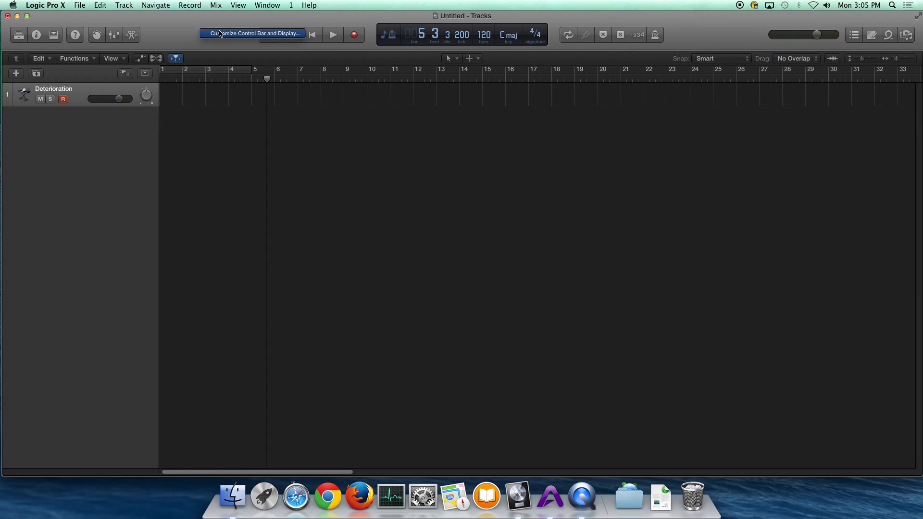
pyautogui.click(51, 35)
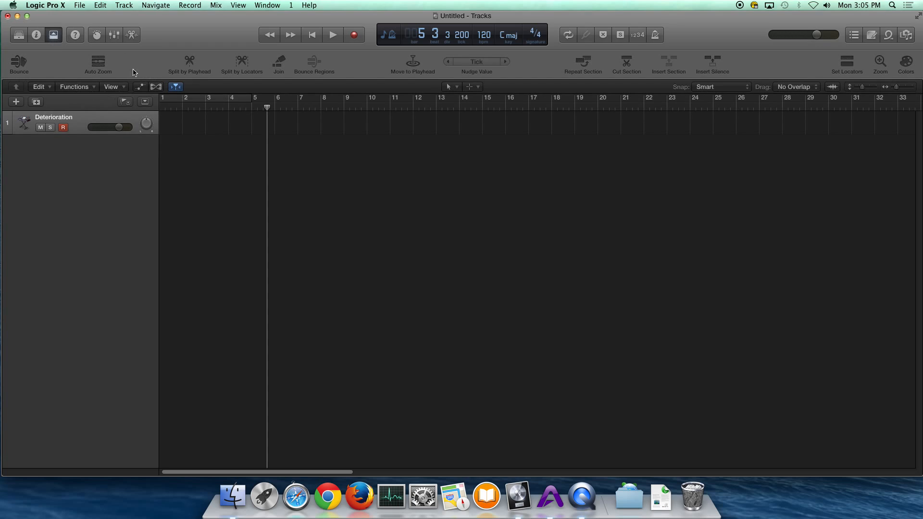
pyautogui.click(53, 35)
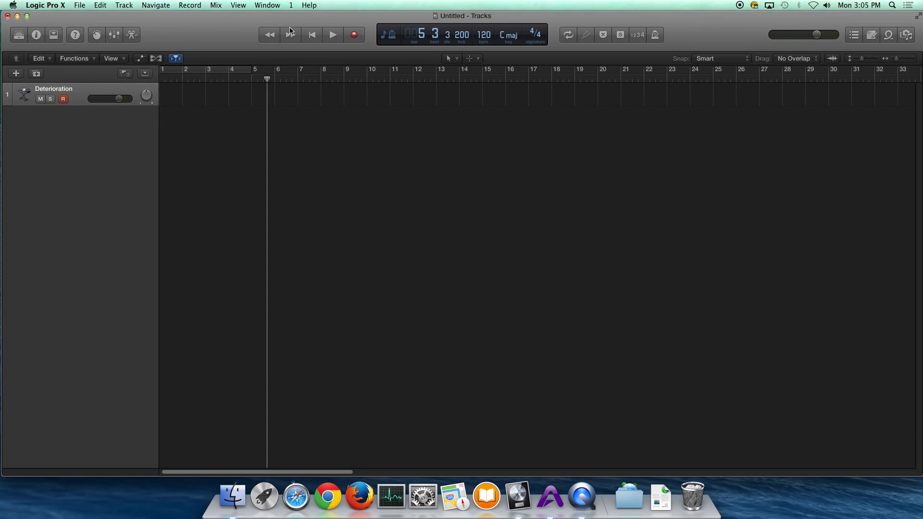
pyautogui.click(52, 5)
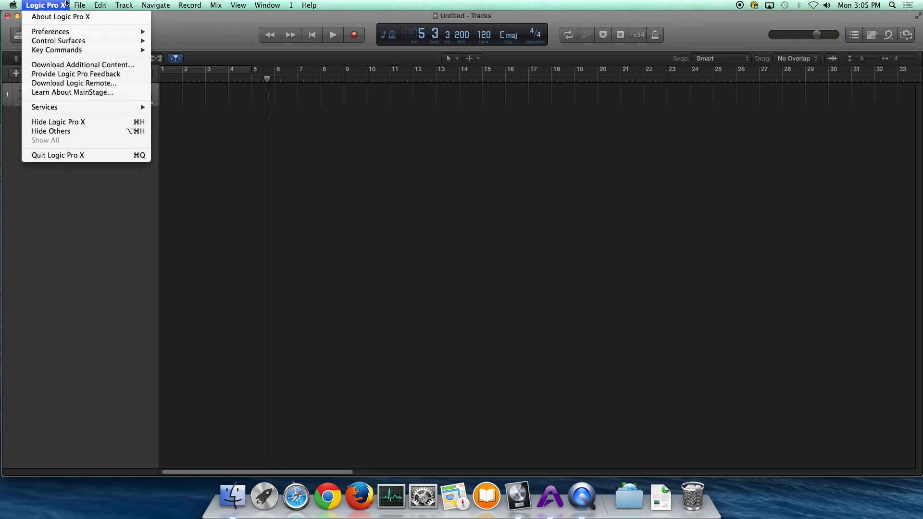
pyautogui.moveTo(83, 3)
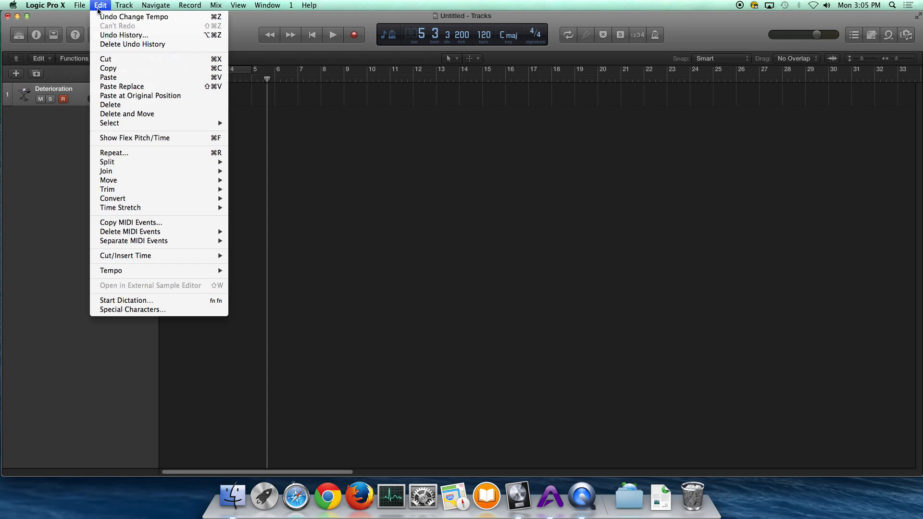
# - Search the help for "audio", locate the Audio Units Manager command, and clear the search
pyautogui.moveTo(216, 4)
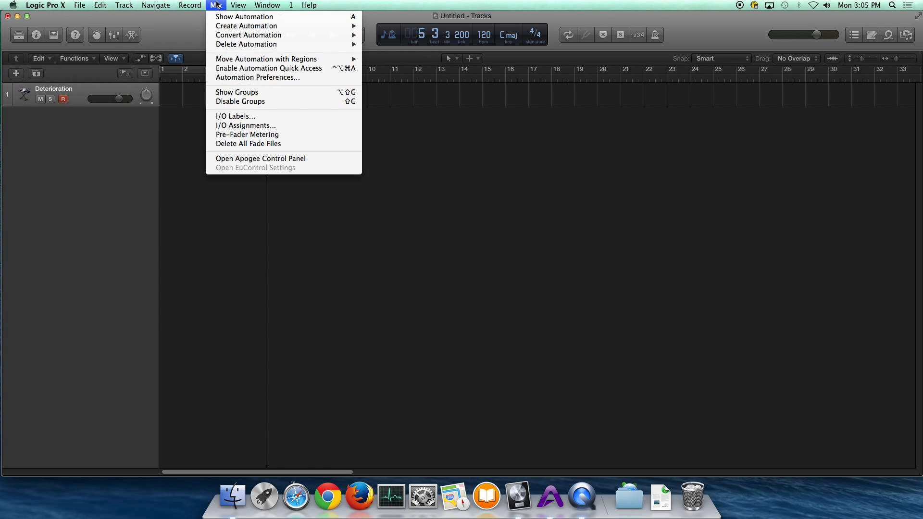
pyautogui.moveTo(263, 4)
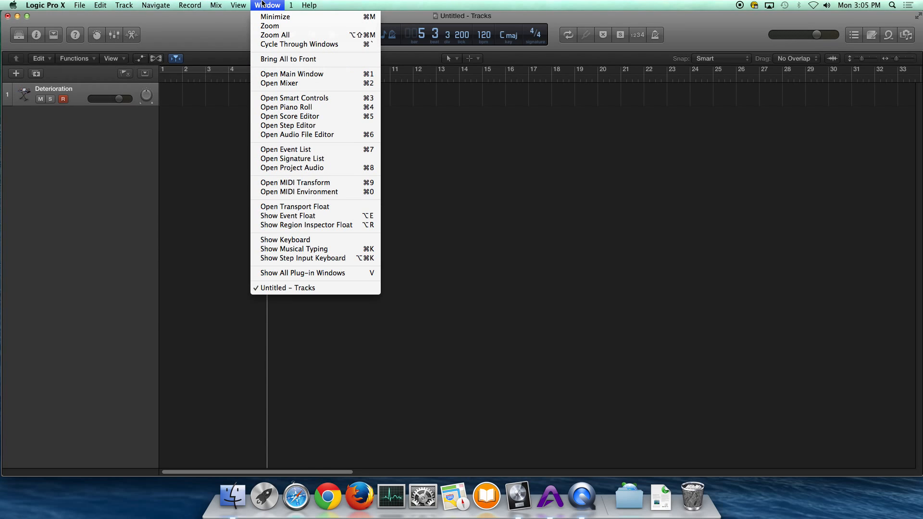
pyautogui.moveTo(305, 5)
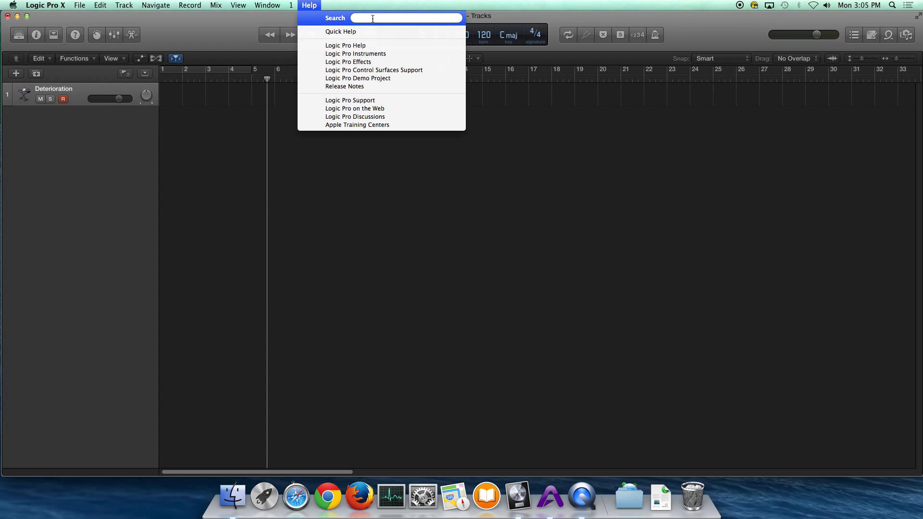
pyautogui.write('audio')
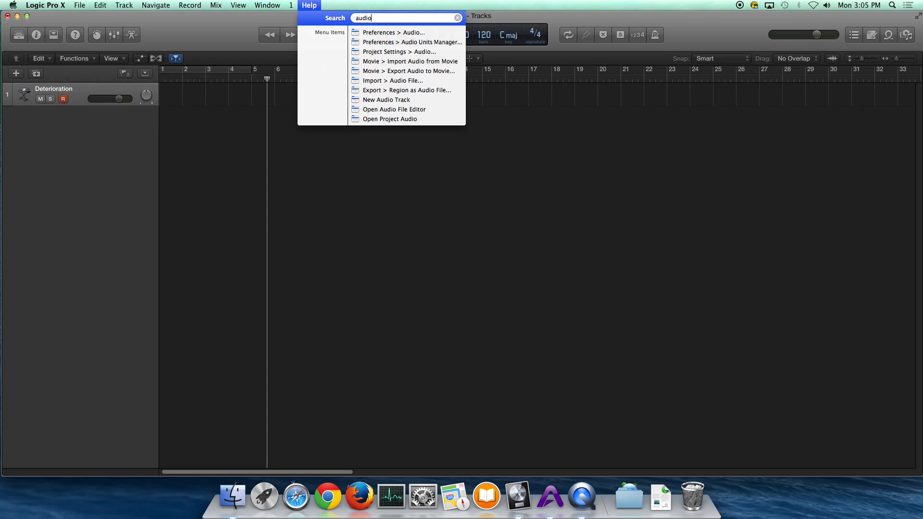
pyautogui.moveTo(381, 34)
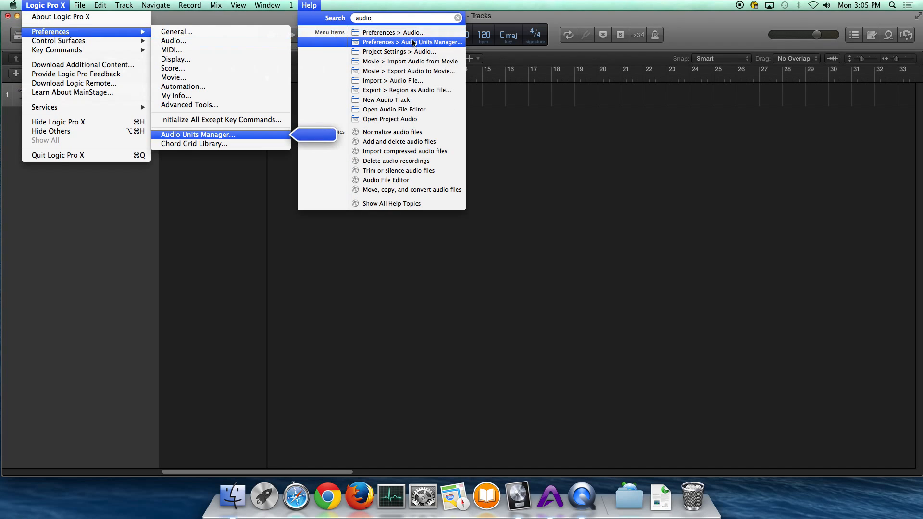
pyautogui.moveTo(419, 52)
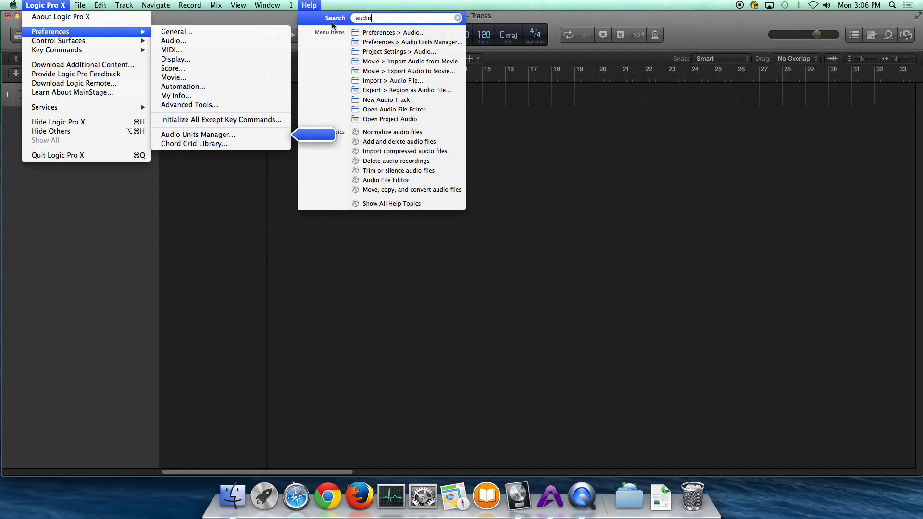
pyautogui.click(456, 18)
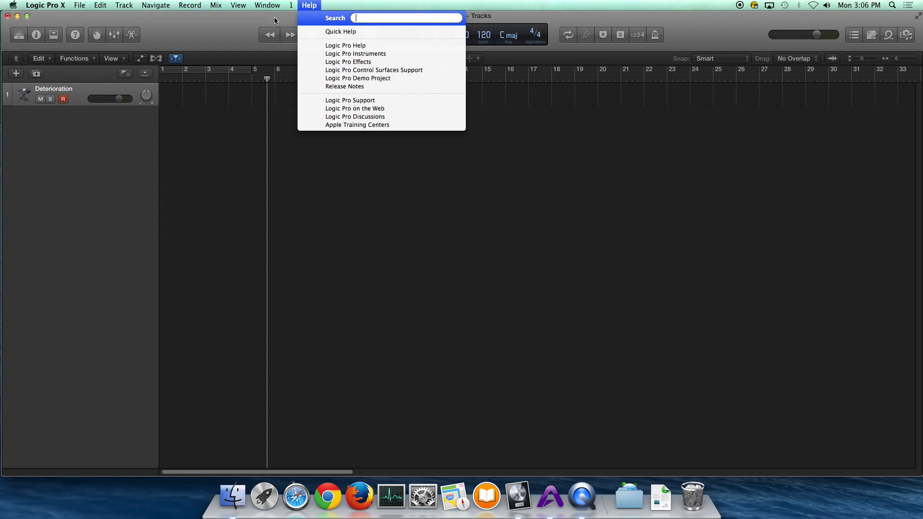
pyautogui.click(255, 24)
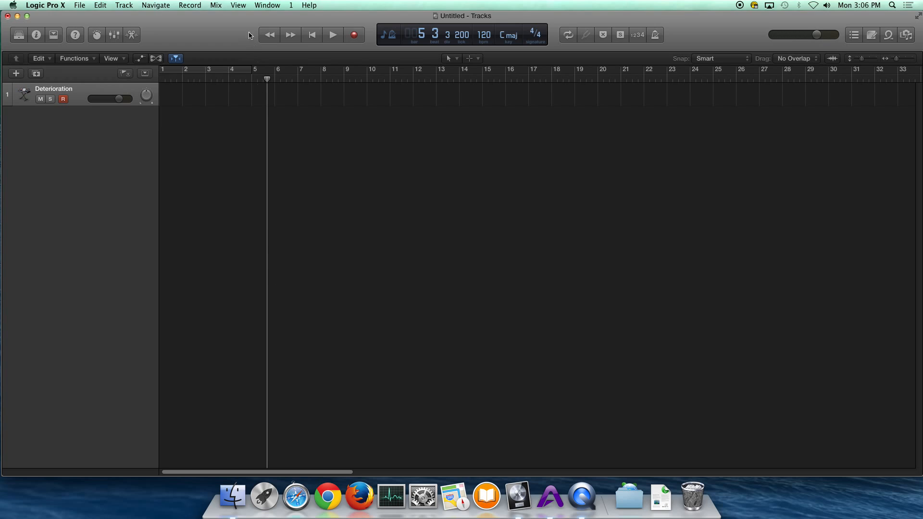
pyautogui.click(267, 6)
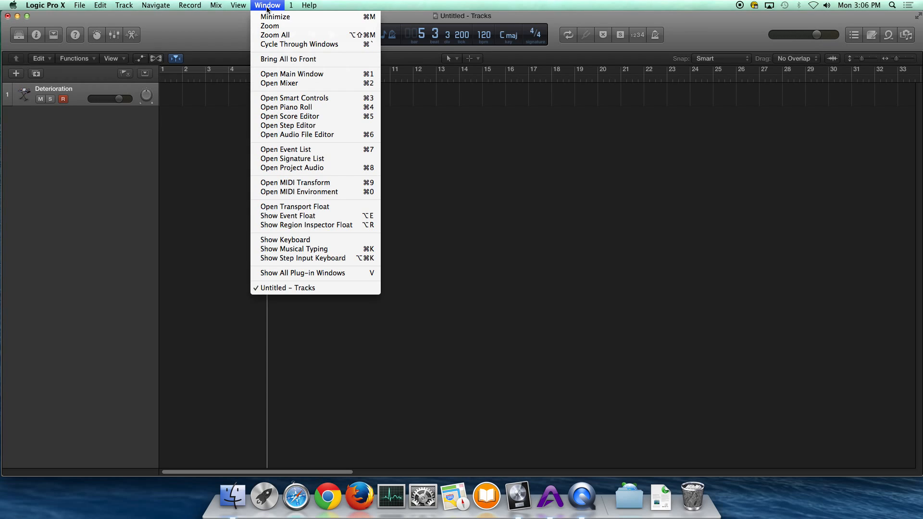
pyautogui.click(228, 19)
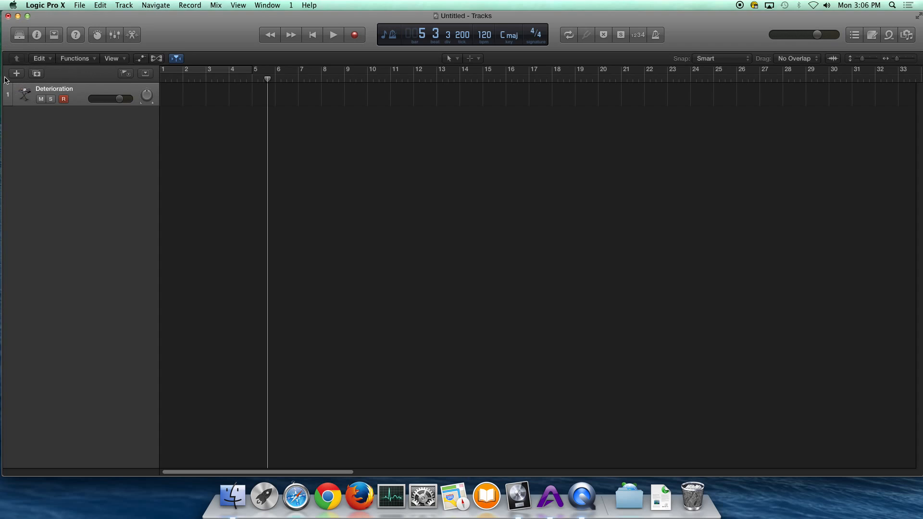
# - Show the inspector and add one record-enabled audio track with Input 1 and Output 1 + 2
pyautogui.click(36, 35)
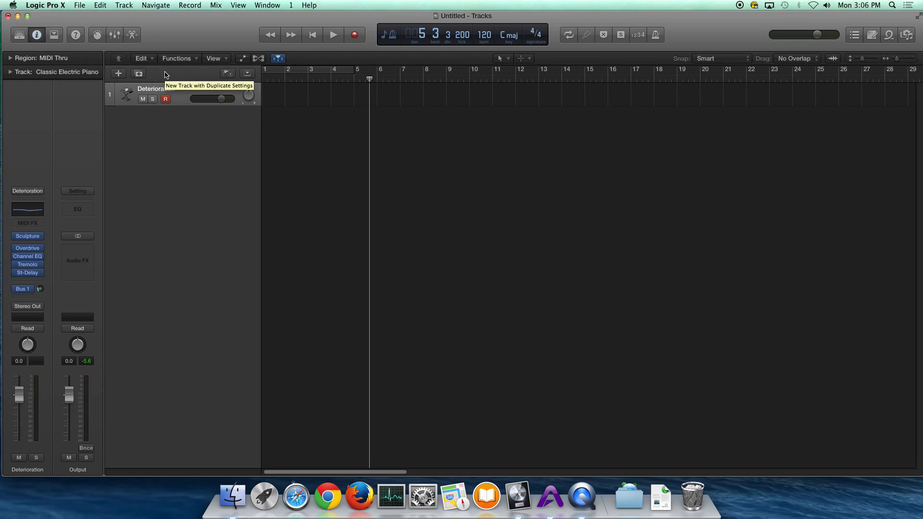
pyautogui.click(118, 74)
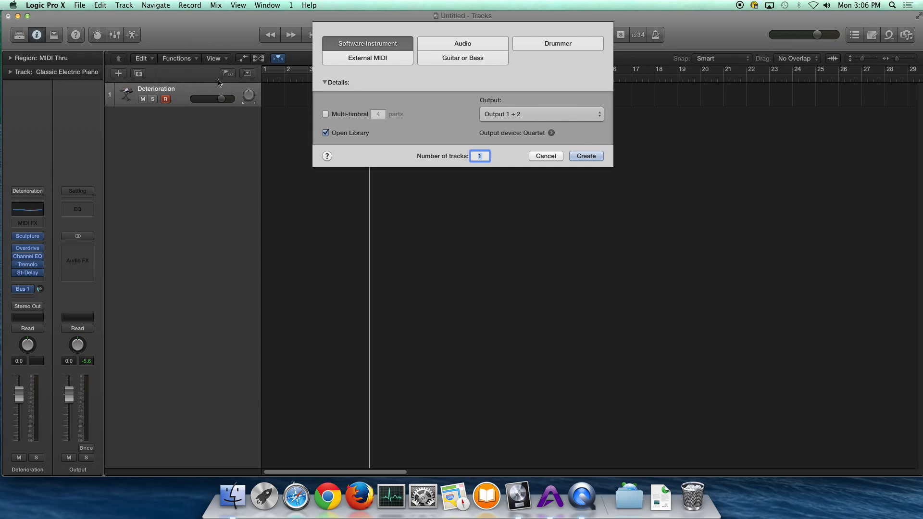
pyautogui.click(446, 45)
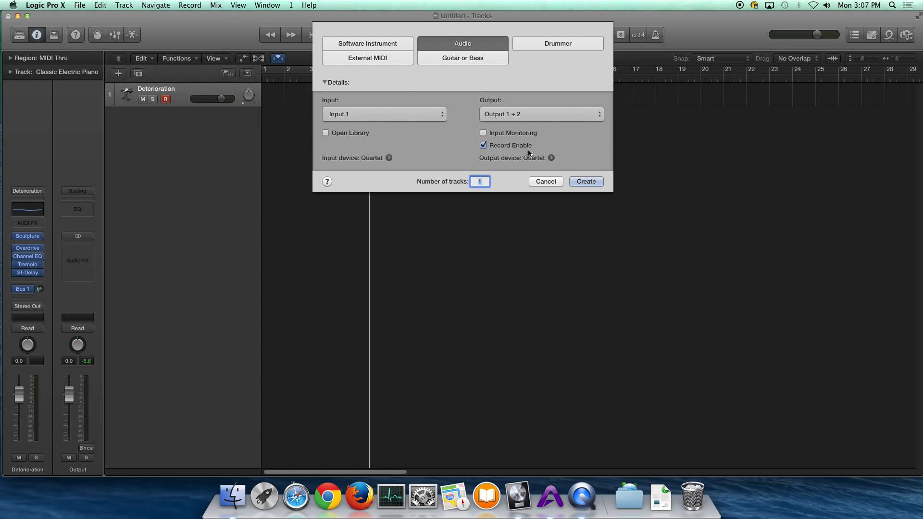
pyautogui.click(587, 182)
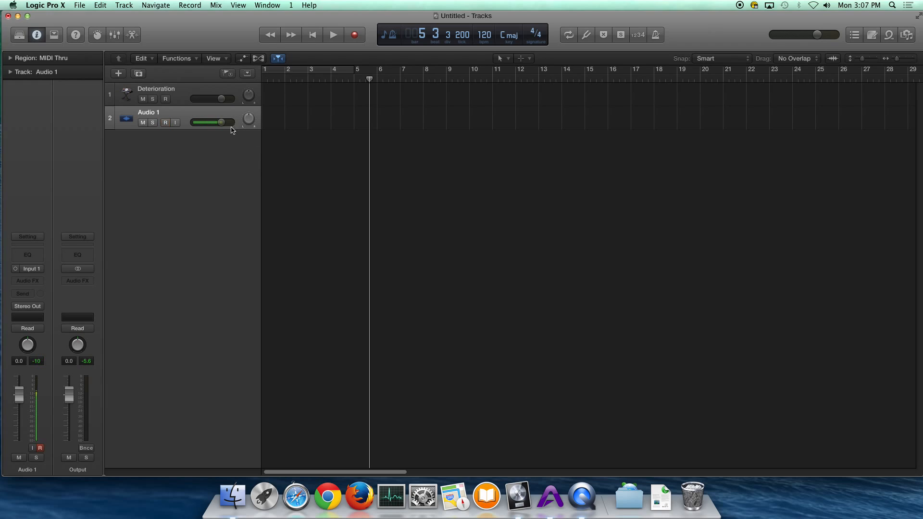
# - Switch repeatedly between the Audio 1 and Deterioration tracks to compare their inspector channel strips, ending on Deterioration
pyautogui.click(181, 115)
pyautogui.click(187, 95)
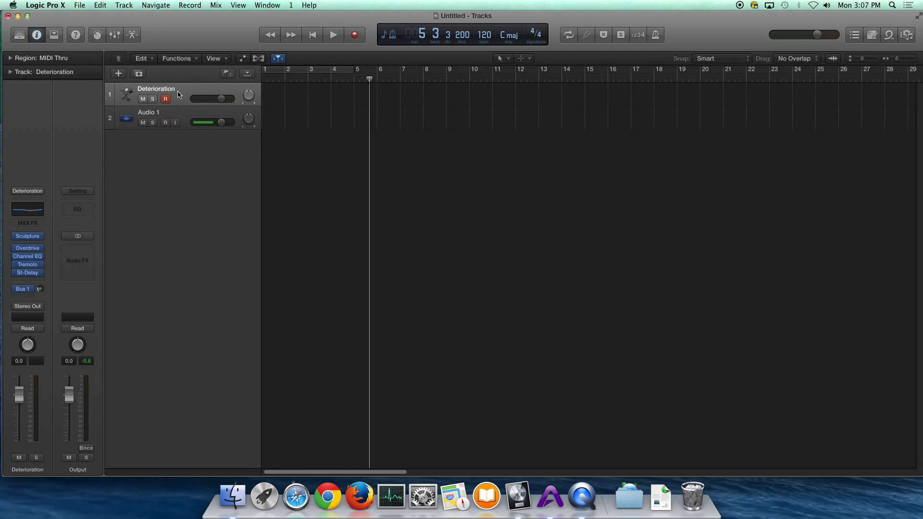
pyautogui.click(185, 117)
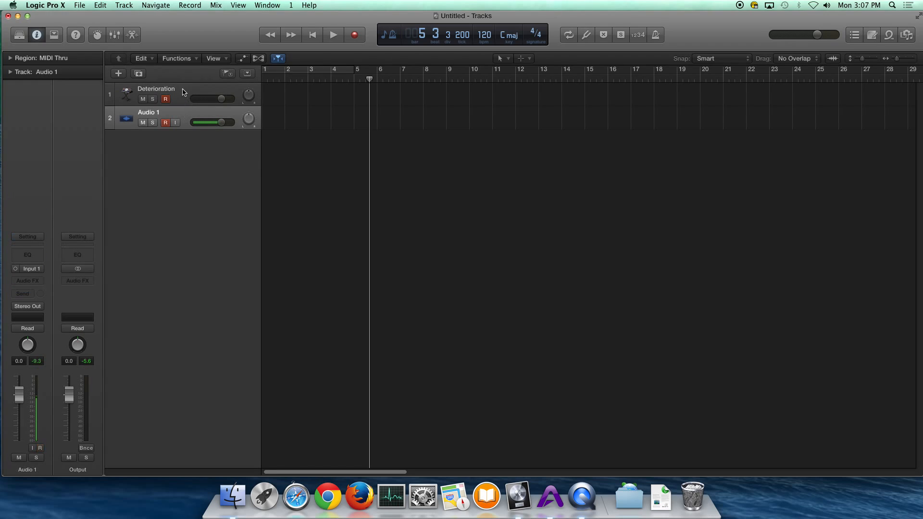
pyautogui.click(185, 93)
pyautogui.click(186, 117)
pyautogui.click(181, 97)
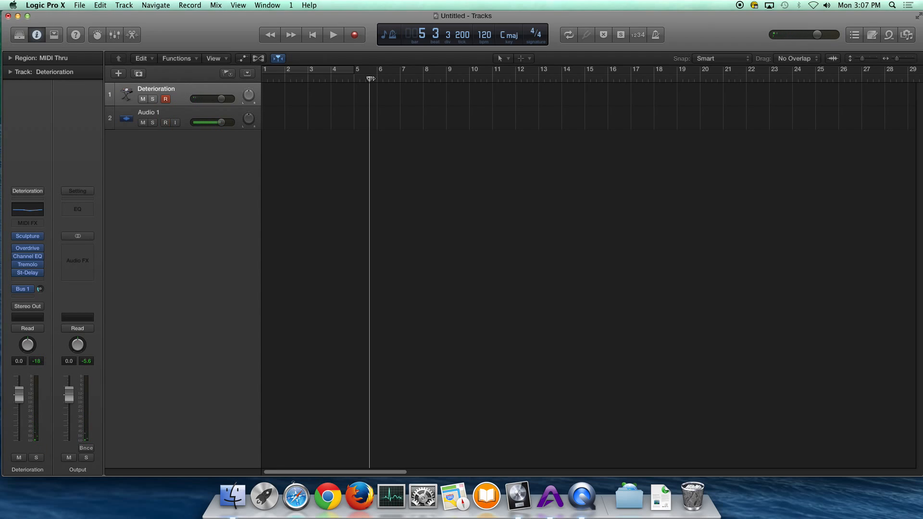
# - Move the playhead to bar 1, record on both tracks, and stop the recording just after bar 7
pyautogui.moveTo(369, 80); pyautogui.dragTo(265, 83)
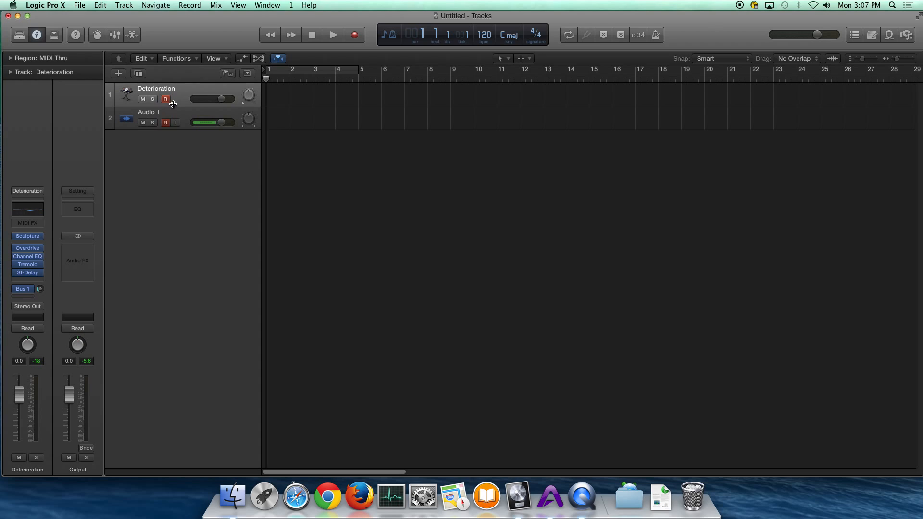
pyautogui.click(354, 35)
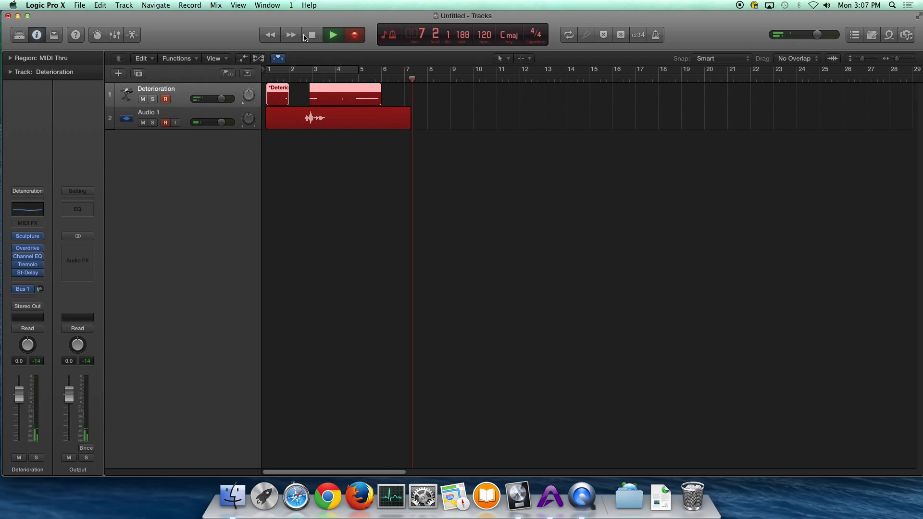
pyautogui.press('space')
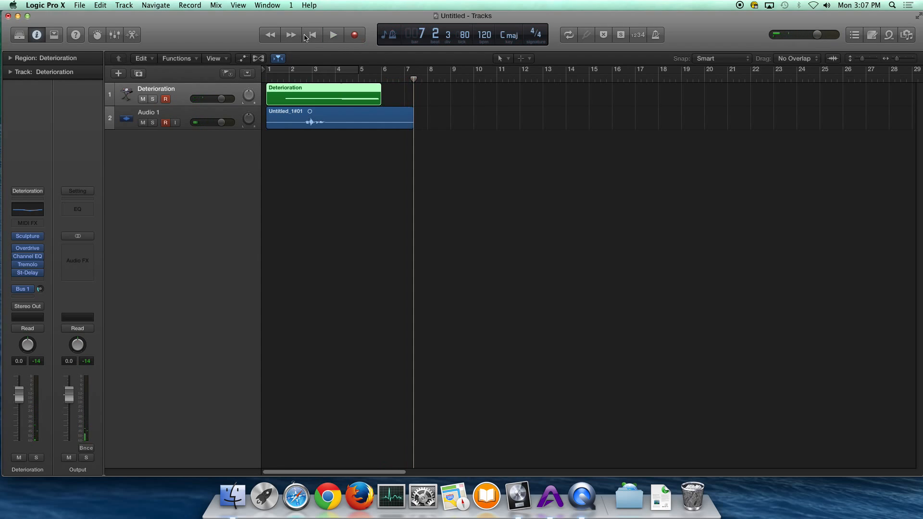
# - Play the recorded regions from bar 1, stopping and resuming playback several times up to about bar 6
pyautogui.click(268, 79)
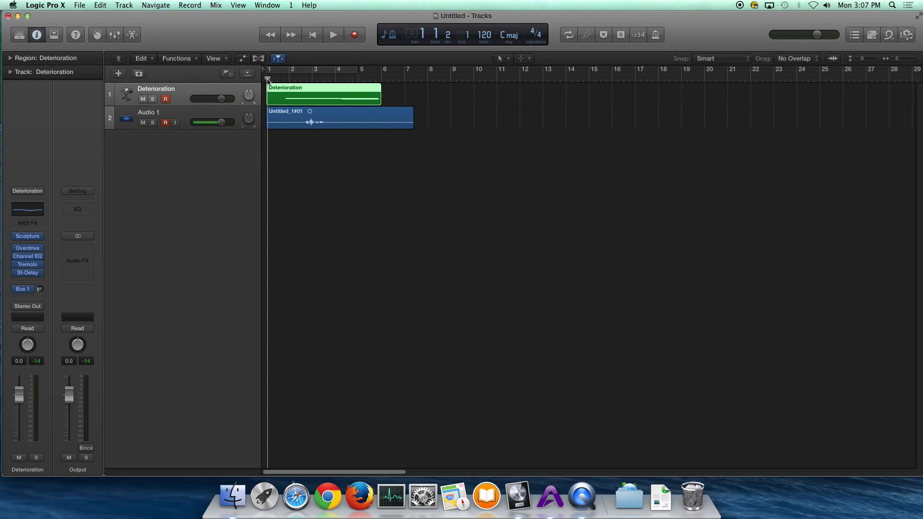
pyautogui.press('space')
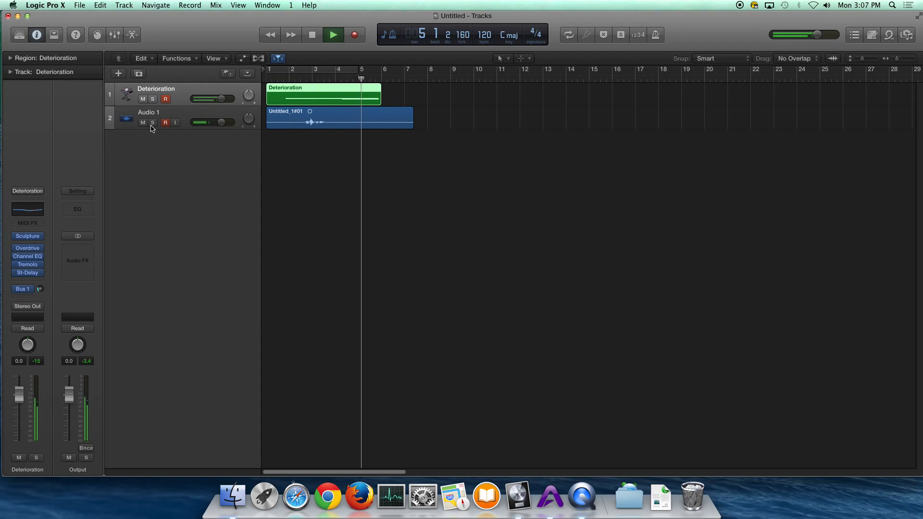
pyautogui.press('space')
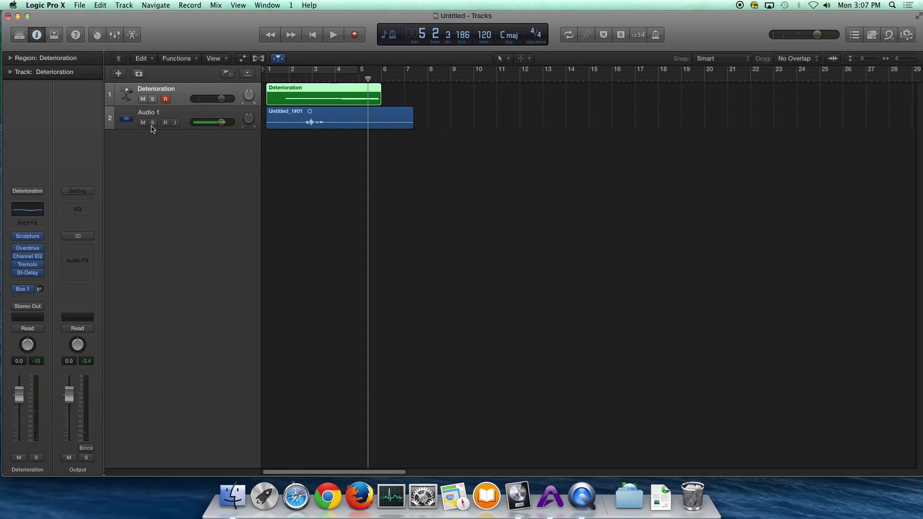
pyautogui.press('space')
pyautogui.press('space')
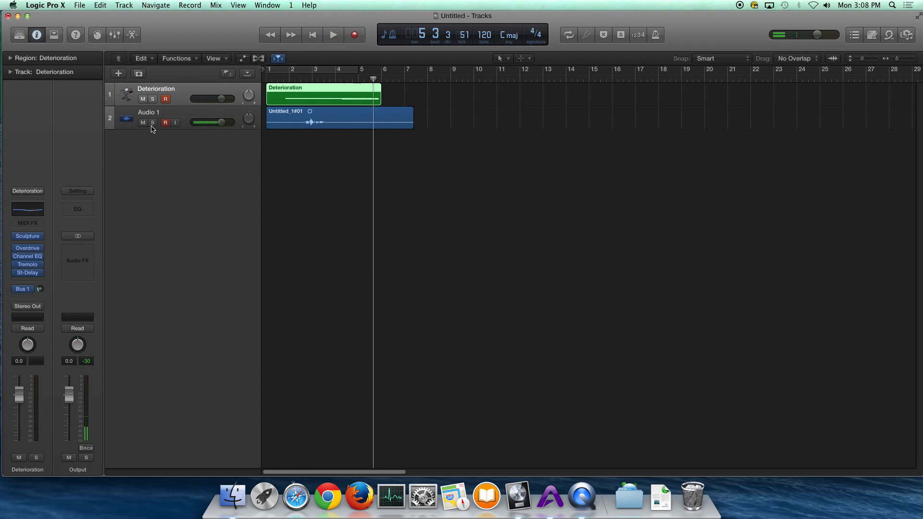
pyautogui.press('space')
pyautogui.press('space')
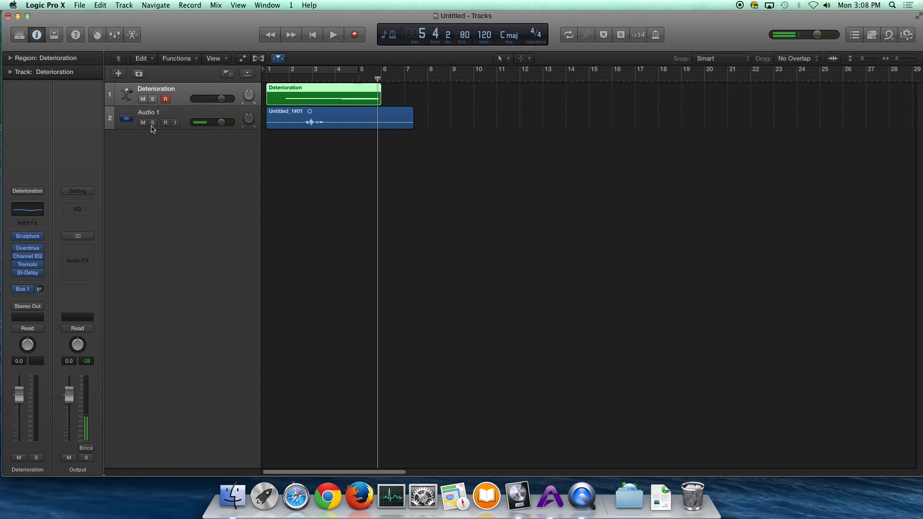
pyautogui.press('space')
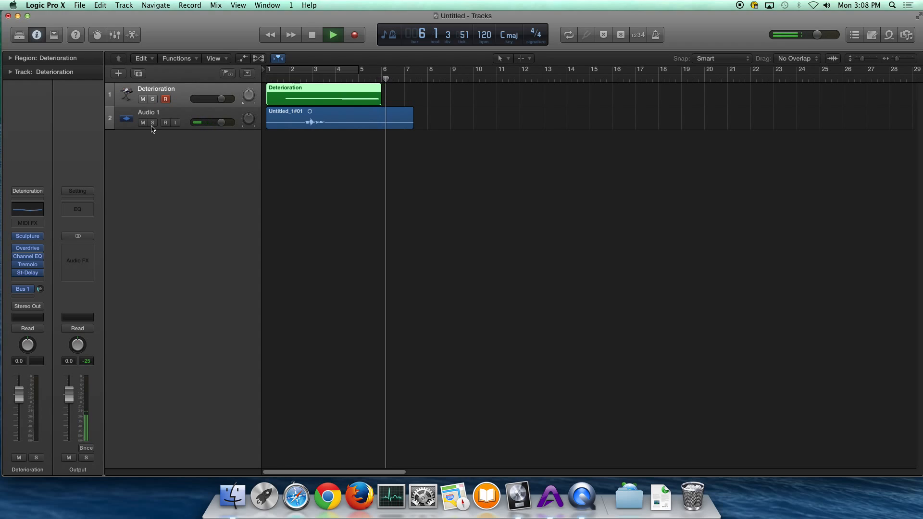
pyautogui.press('space')
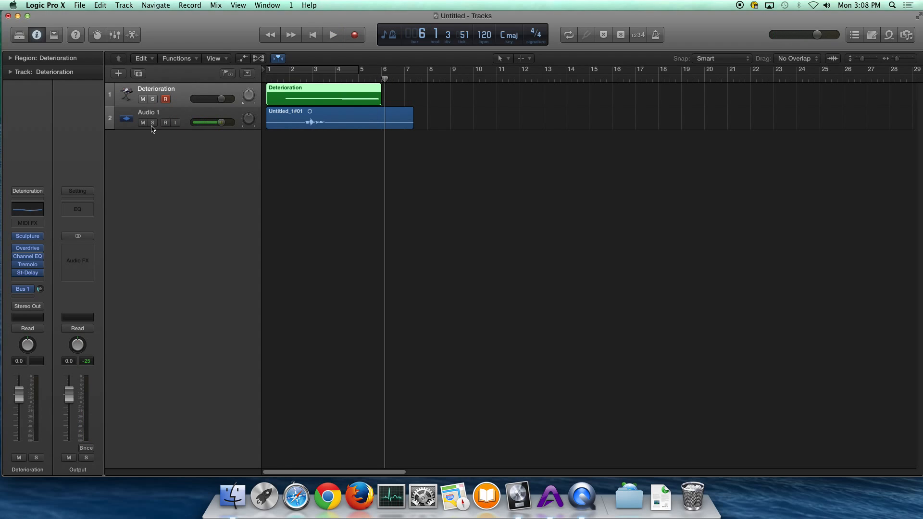
# - Return the playhead to the project start, play the recording briefly, and send the playhead back to the start
pyautogui.press('Return')
pyautogui.press('space')
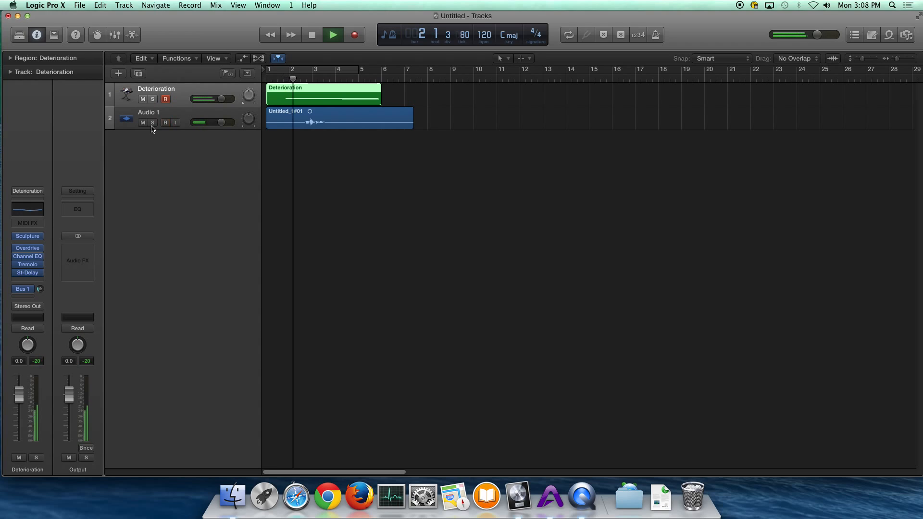
pyautogui.press('space')
pyautogui.press('Return')
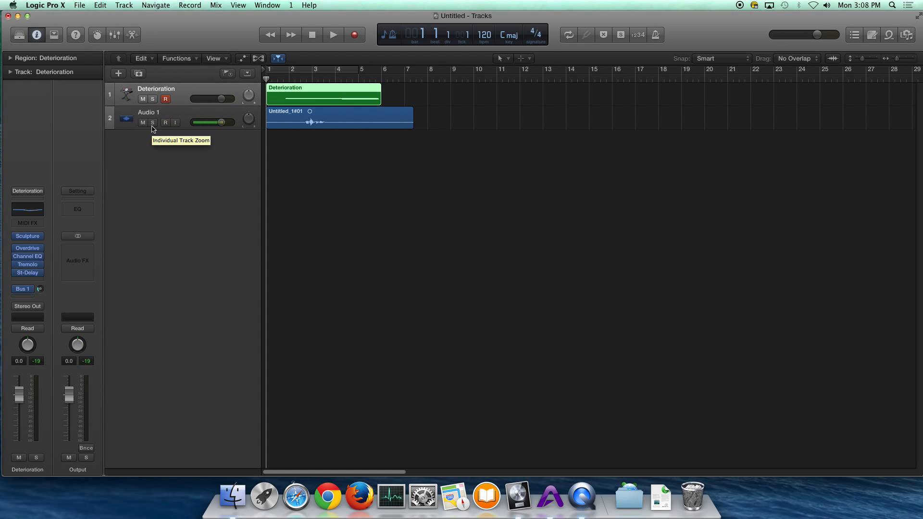
# - Delete both recorded regions together with the audio file Untitled_1#01.aif
pyautogui.moveTo(416, 151); pyautogui.dragTo(294, 89)
pyautogui.press('Delete')
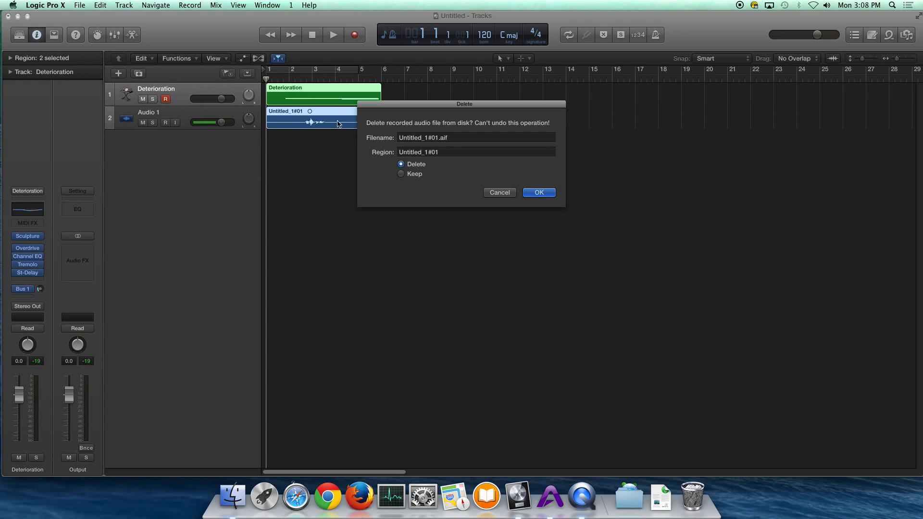
pyautogui.click(540, 192)
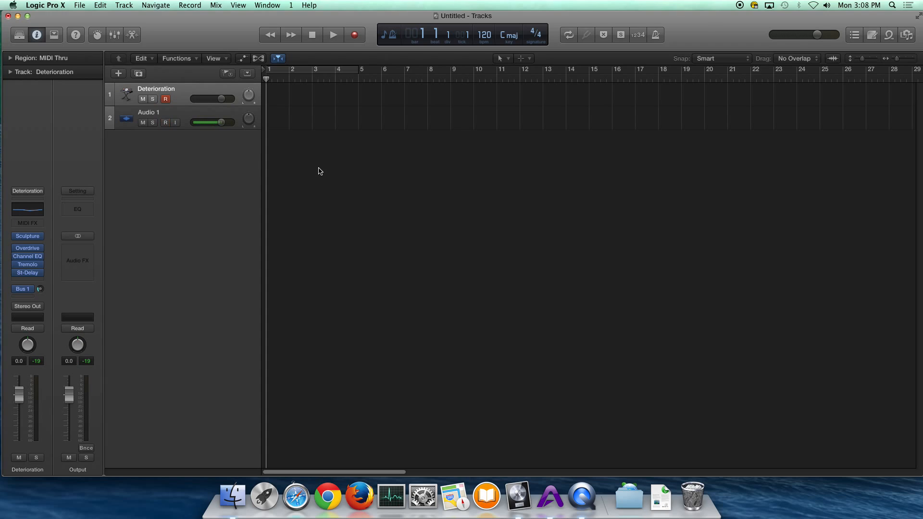
# - Record a second take on both tracks to just before bar 7, and delete its regions and recorded audio file
pyautogui.press('r')
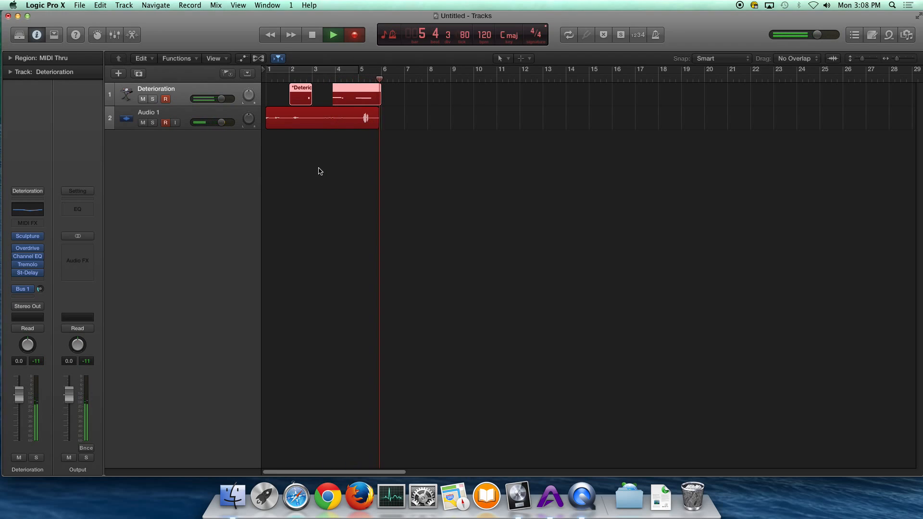
pyautogui.press('space')
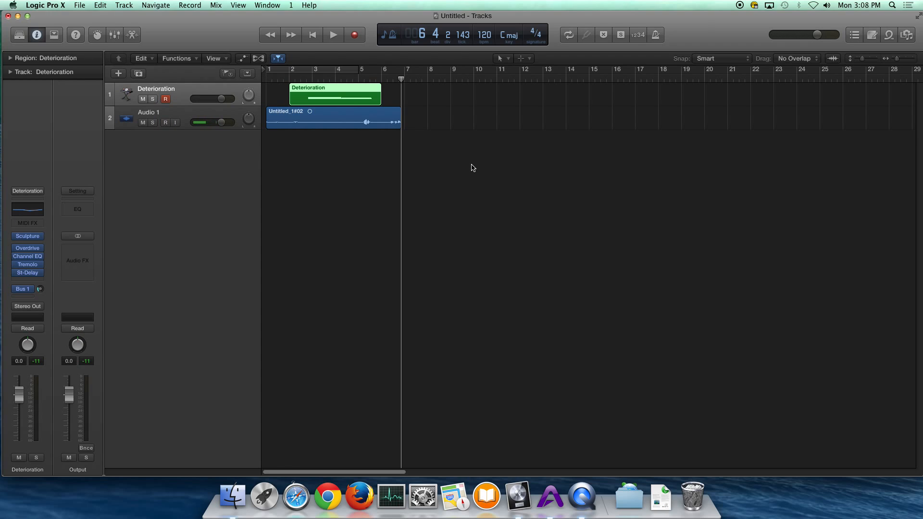
pyautogui.moveTo(435, 158); pyautogui.dragTo(296, 92)
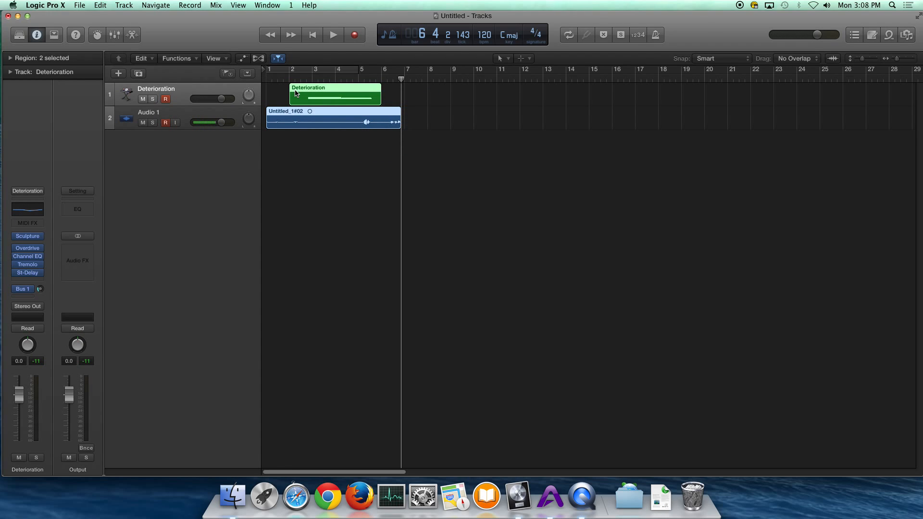
pyautogui.press('Delete')
pyautogui.press('Return')
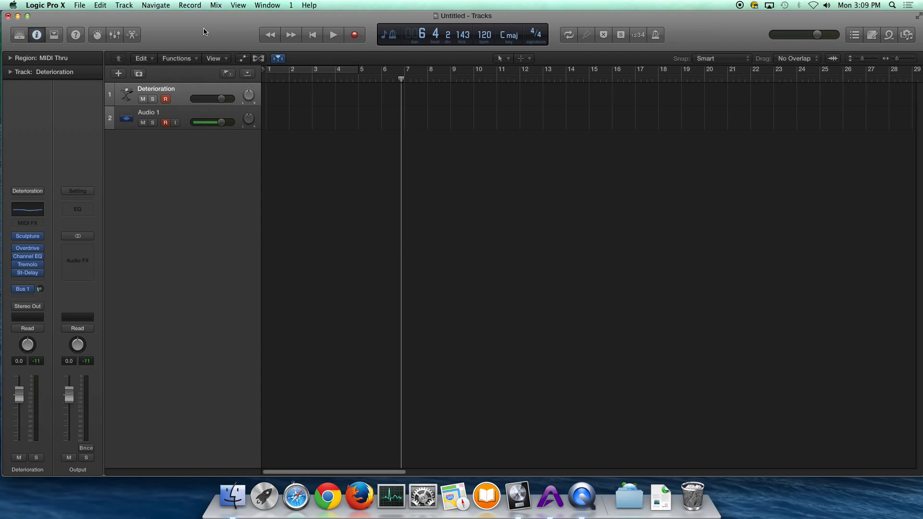
pyautogui.click(148, 61)
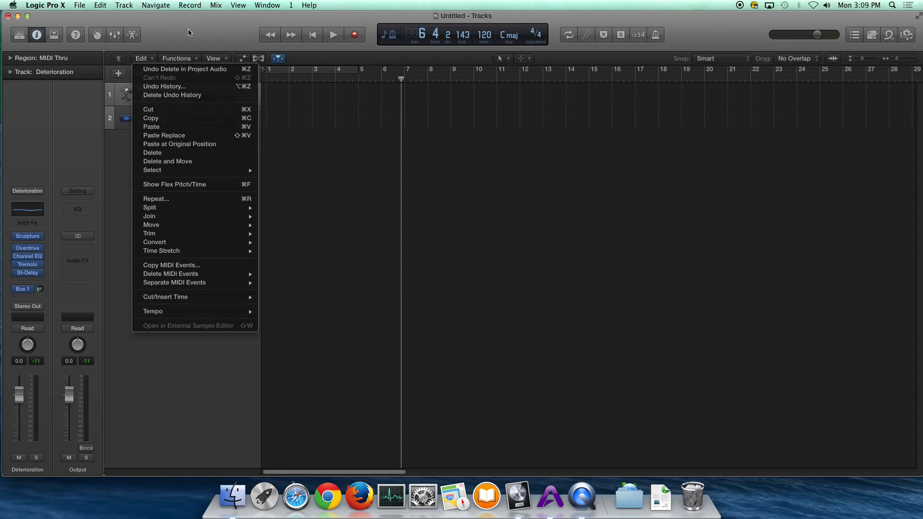
pyautogui.click(192, 58)
pyautogui.click(192, 58)
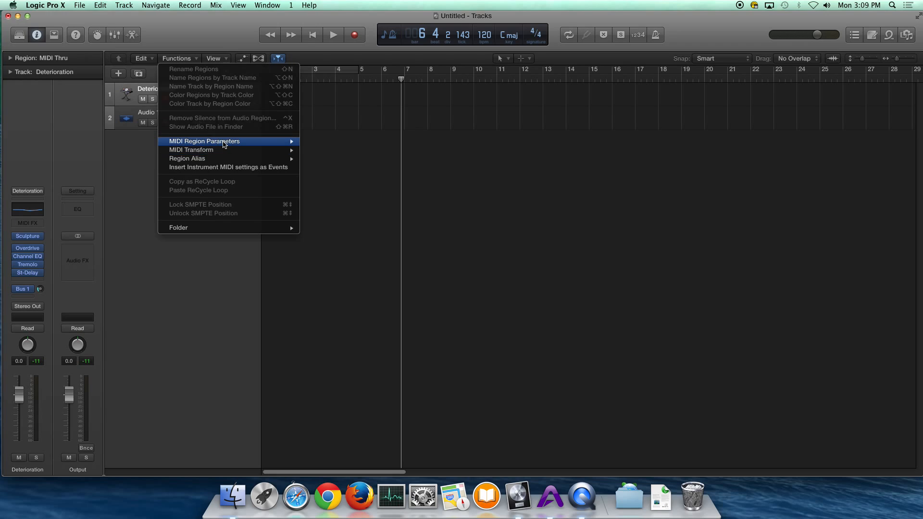
pyautogui.click(233, 47)
pyautogui.click(226, 59)
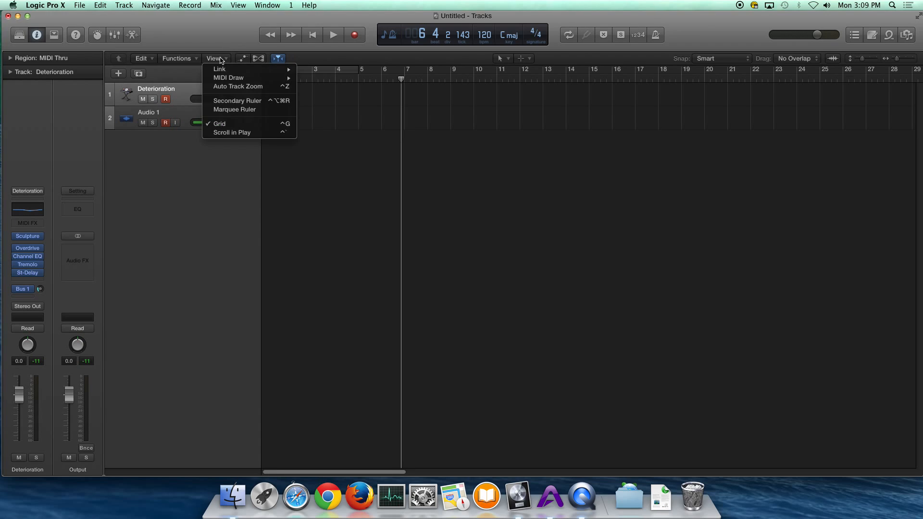
pyautogui.click(215, 20)
# - Show and hide the automation controls on both tracks, and do the same with the Flex controls
pyautogui.click(242, 58)
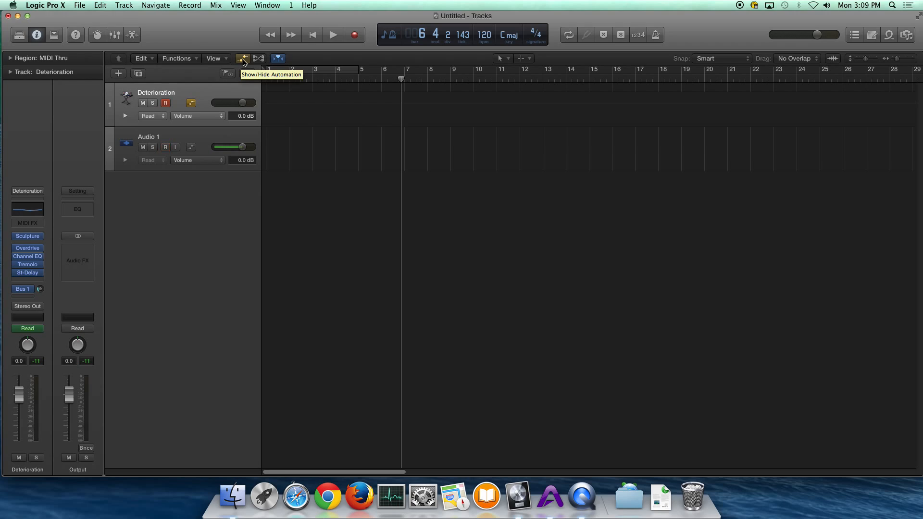
pyautogui.click(243, 58)
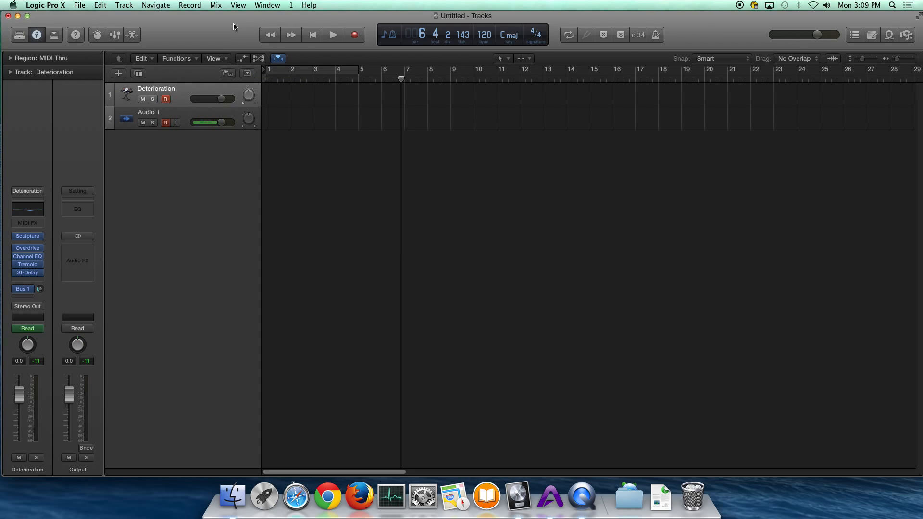
pyautogui.click(259, 60)
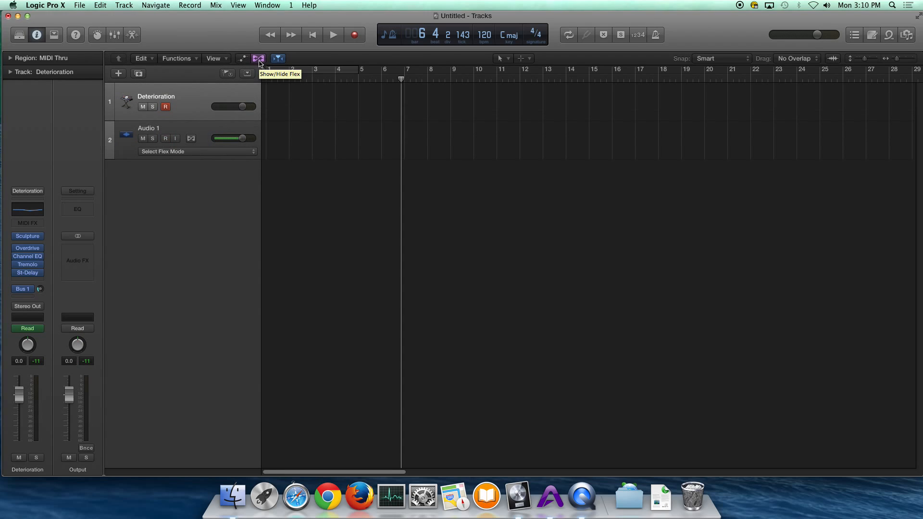
pyautogui.click(259, 61)
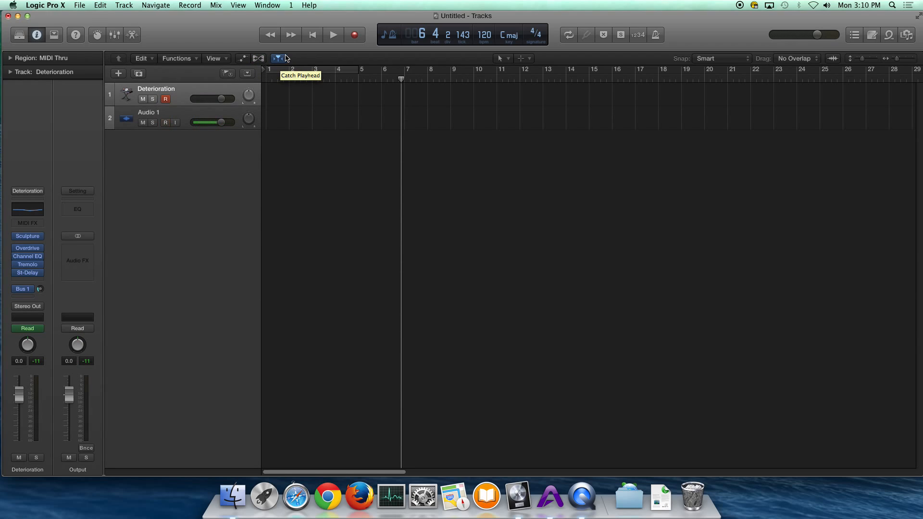
pyautogui.click(278, 58)
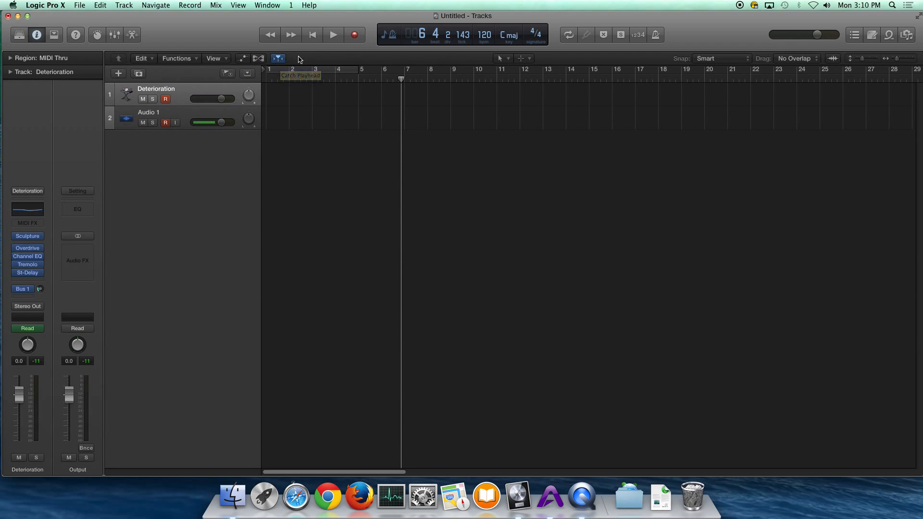
# - Review the available left-click tools for the tracks area, keeping the Pointer Tool selected
pyautogui.click(508, 59)
pyautogui.click(508, 58)
pyautogui.click(509, 58)
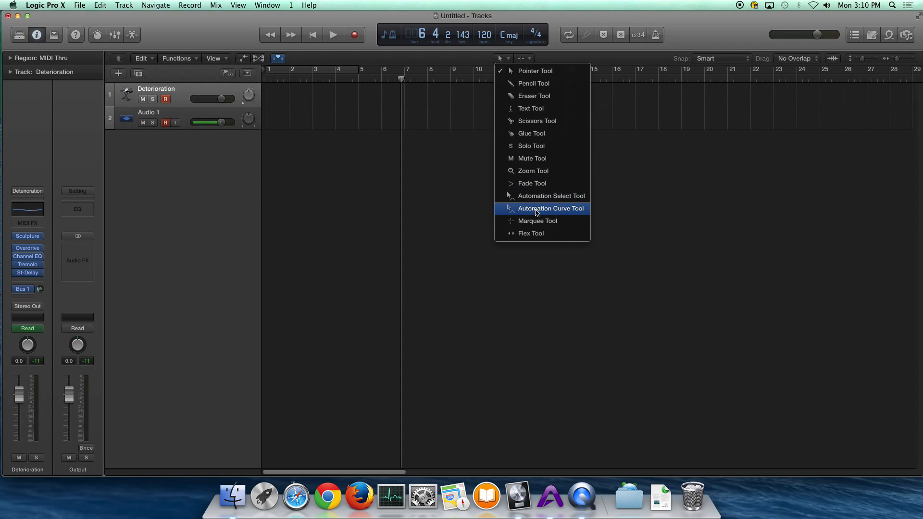
pyautogui.click(537, 71)
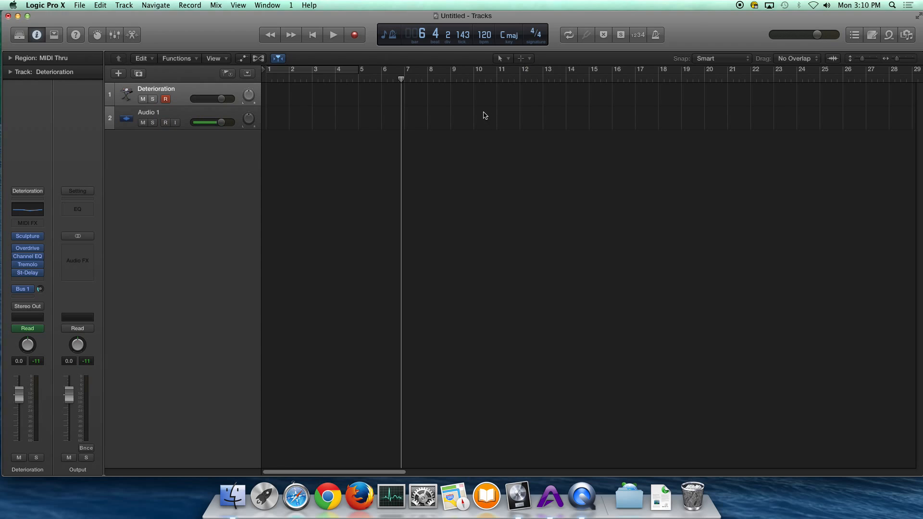
# - Try marquee selections across both tracks, first from about bar 8 to 11 and again from bar 9 to 15, clearing each one
pyautogui.moveTo(423, 93); pyautogui.dragTo(489, 99)
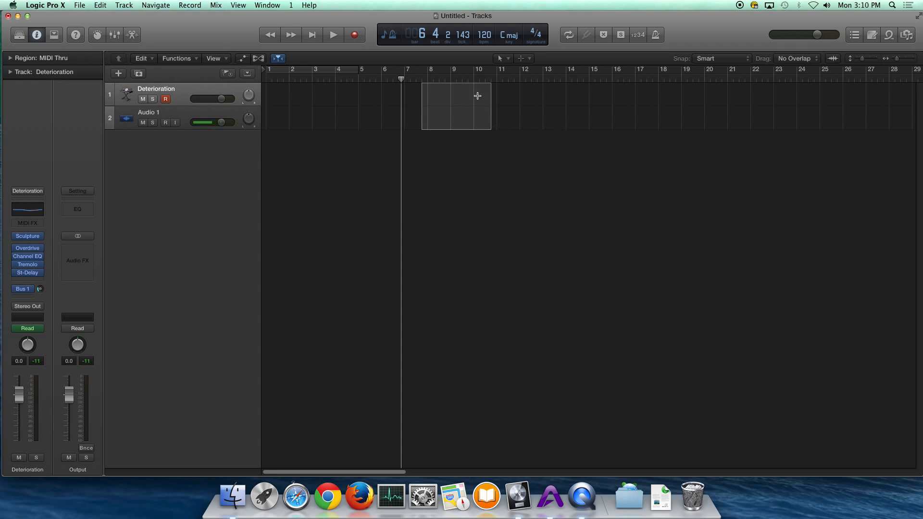
pyautogui.click(521, 100)
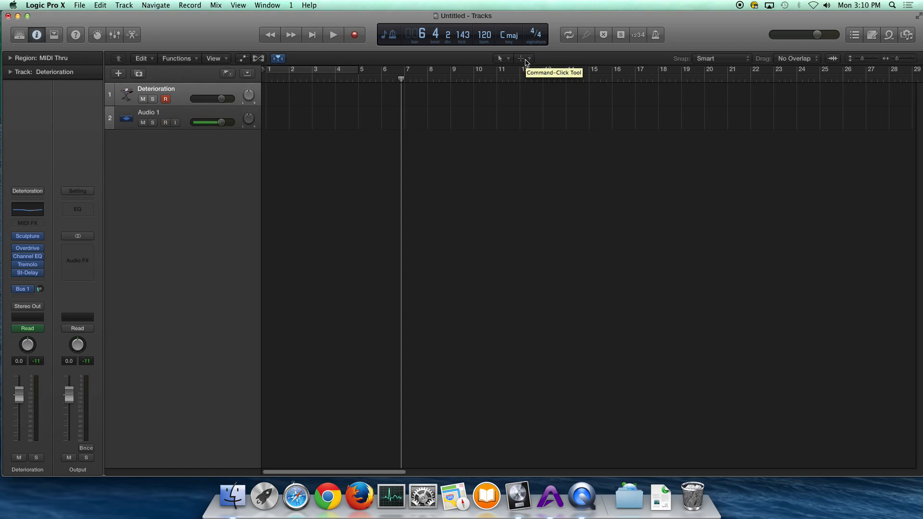
pyautogui.moveTo(452, 87); pyautogui.dragTo(590, 122)
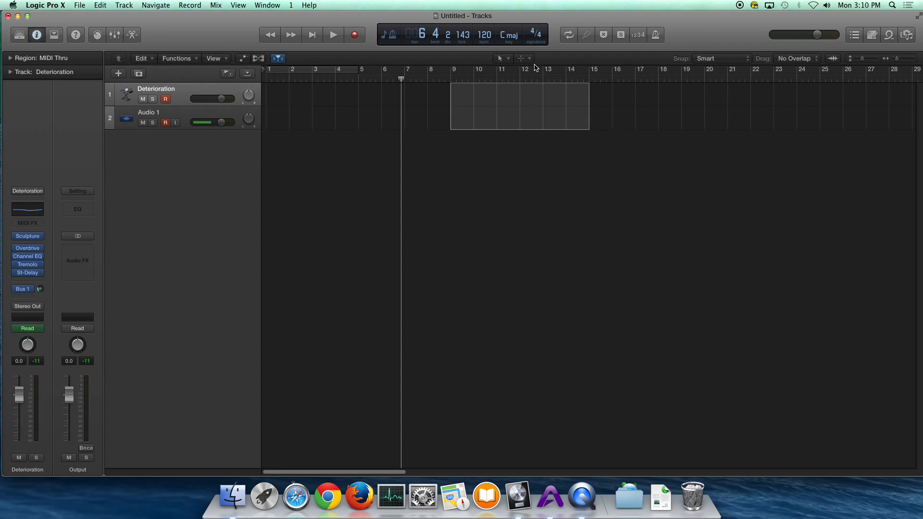
pyautogui.click(437, 96)
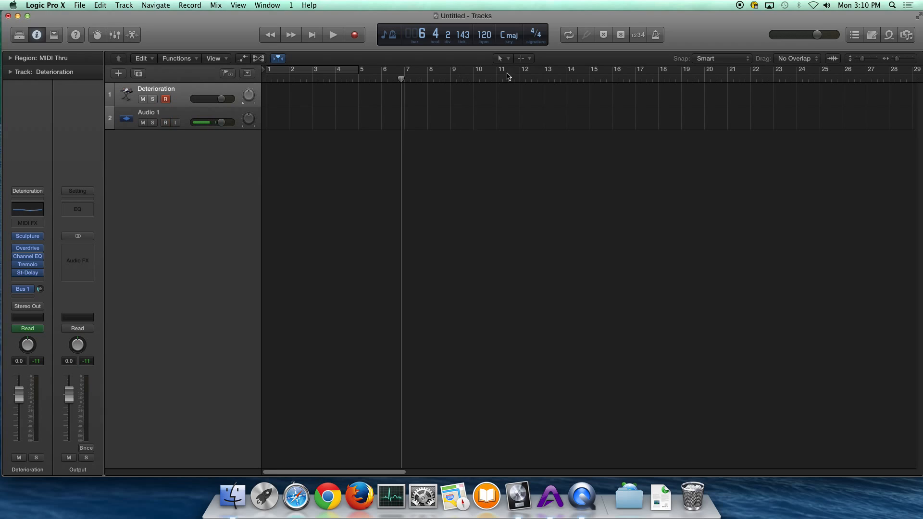
# - Try the Scissors Tool and the Fade Tool as the Command-Click Tool on the empty tracks
pyautogui.click(526, 59)
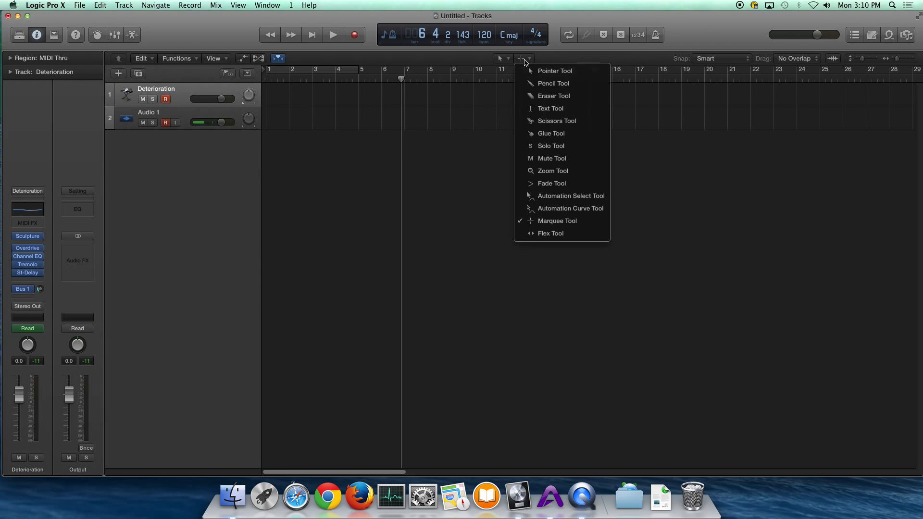
pyautogui.click(576, 123)
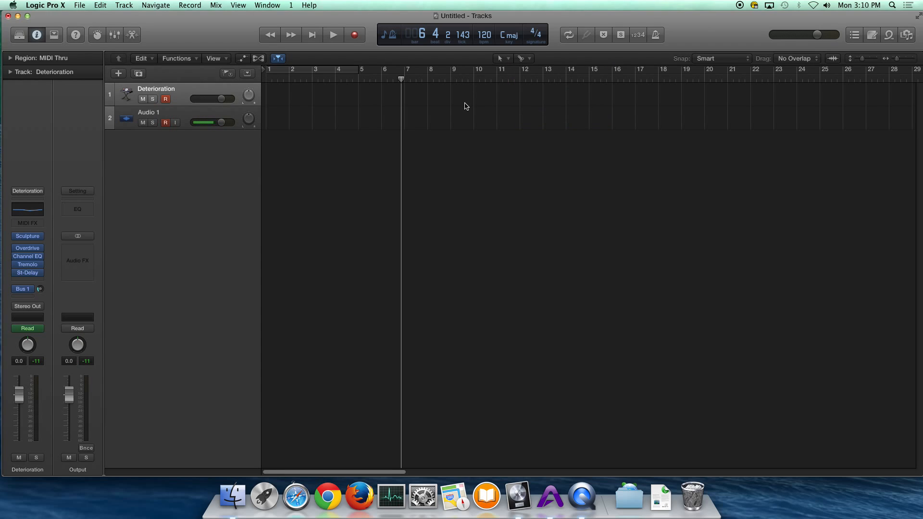
pyautogui.moveTo(470, 95); pyautogui.dragTo(478, 105)
pyautogui.click(531, 58)
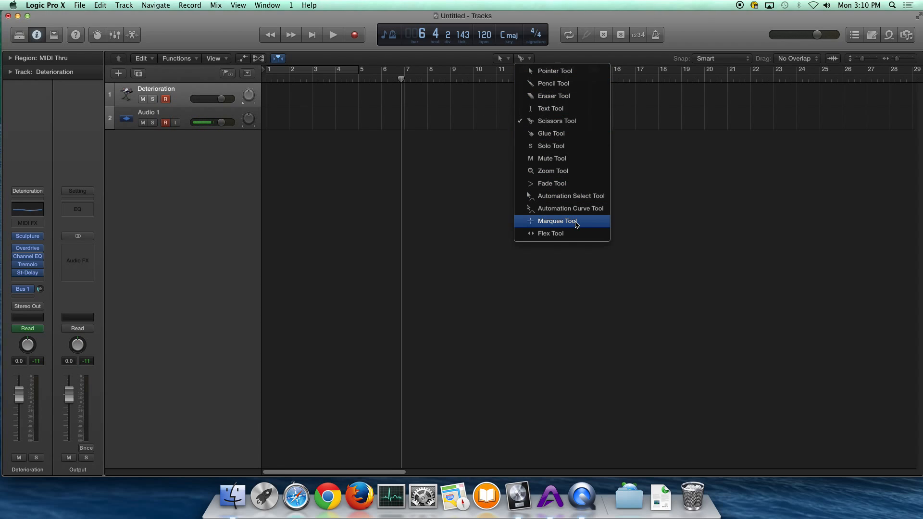
pyautogui.click(571, 187)
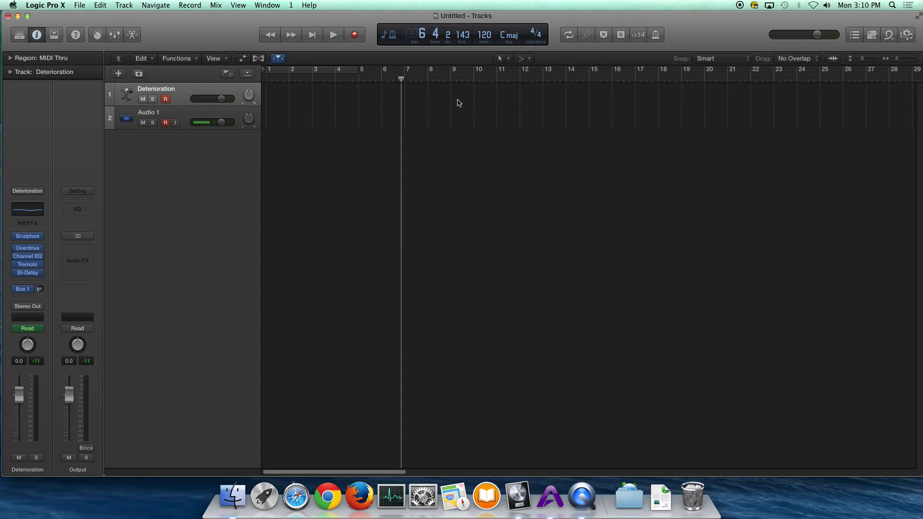
pyautogui.moveTo(457, 101); pyautogui.dragTo(483, 149)
# - Set the Command-Click Tool to the Marquee Tool and test it with a selection on the tracks, clearing it again
pyautogui.click(532, 59)
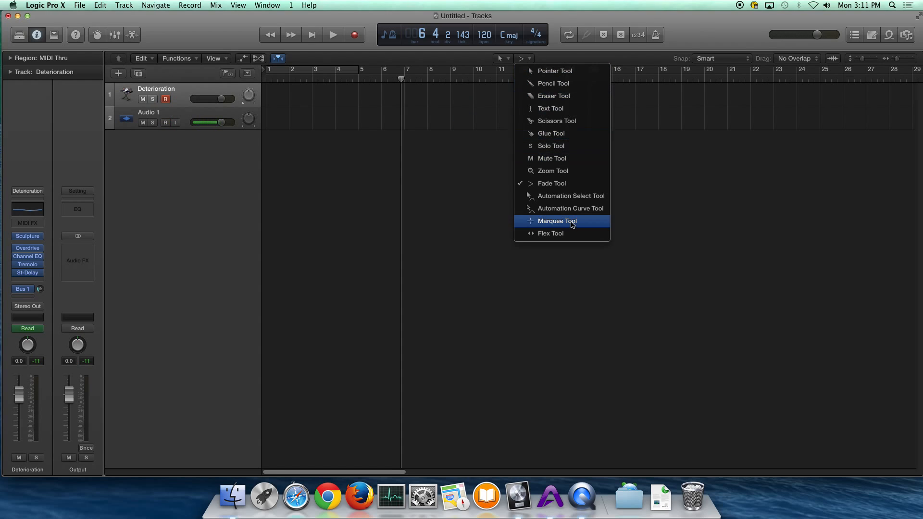
pyautogui.click(557, 221)
pyautogui.moveTo(459, 89); pyautogui.dragTo(539, 127)
pyautogui.click(569, 111)
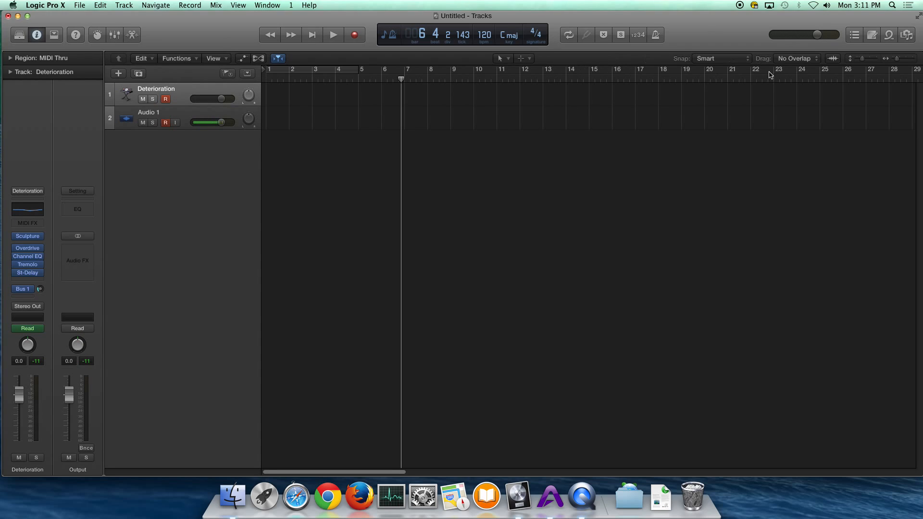
# - Examine the Snap and Drag mode options, keeping Smart snapping and No Overlap
pyautogui.click(742, 63)
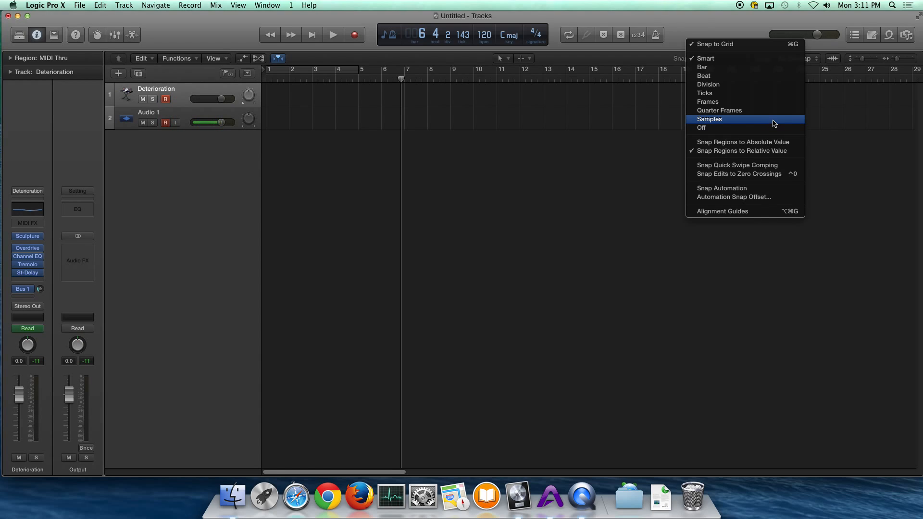
pyautogui.click(756, 64)
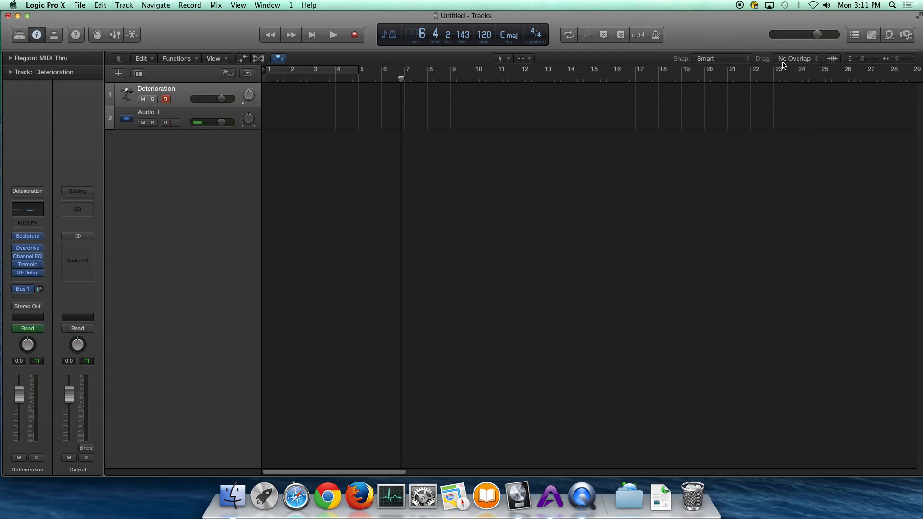
pyautogui.click(816, 63)
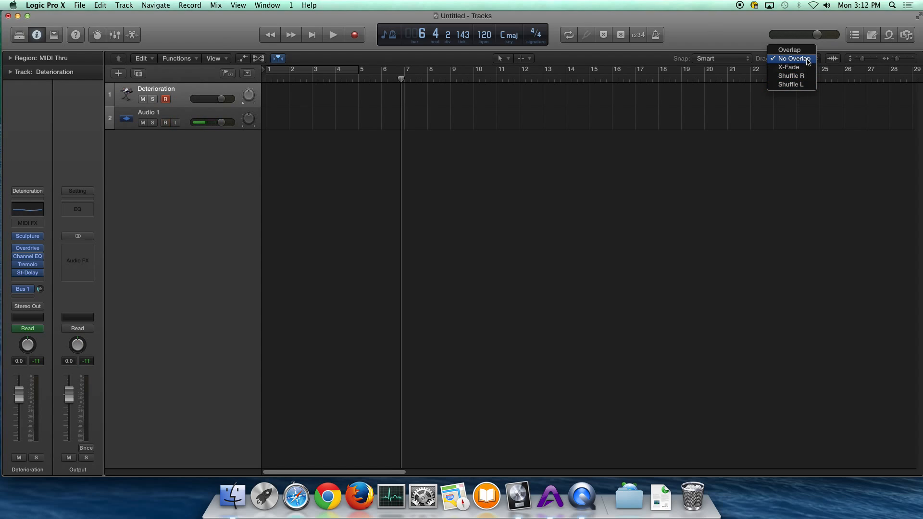
pyautogui.click(807, 64)
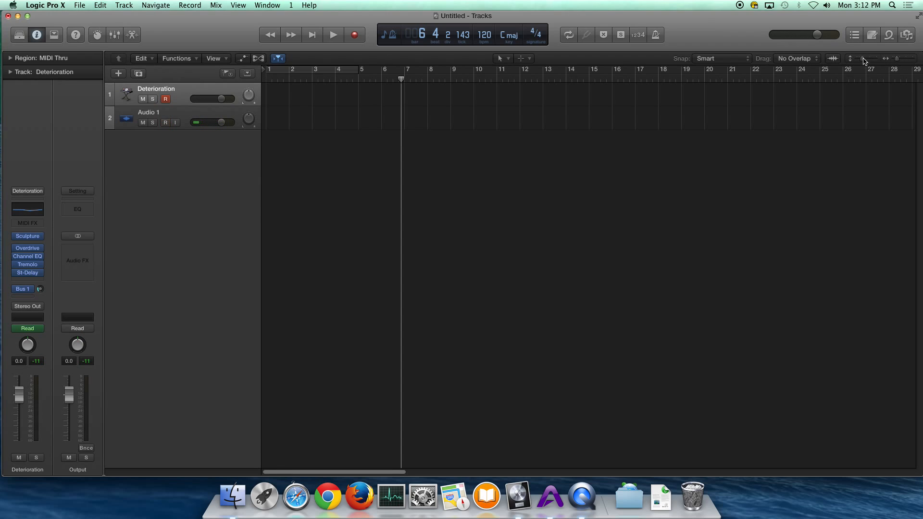
# - Zoom the tracks area in vertically until both tracks are tall enough to show large instrument icons
pyautogui.moveTo(864, 60)
pyautogui.mouseDown()
pyautogui.moveTo(901, 62)
pyautogui.moveTo(867, 61)
pyautogui.mouseUp()
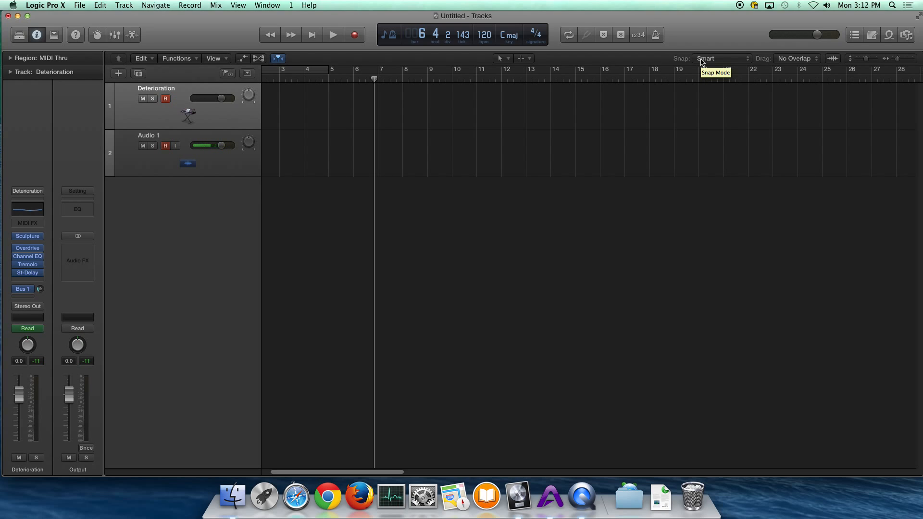
pyautogui.press('super+Left')
pyautogui.press('super+Left')
pyautogui.press('super+Right')
pyautogui.press('super+Right')
pyautogui.press('super+Down')
pyautogui.press('super+Down')
pyautogui.press('super+Down')
pyautogui.press('super+Down')
pyautogui.press('super+Down')
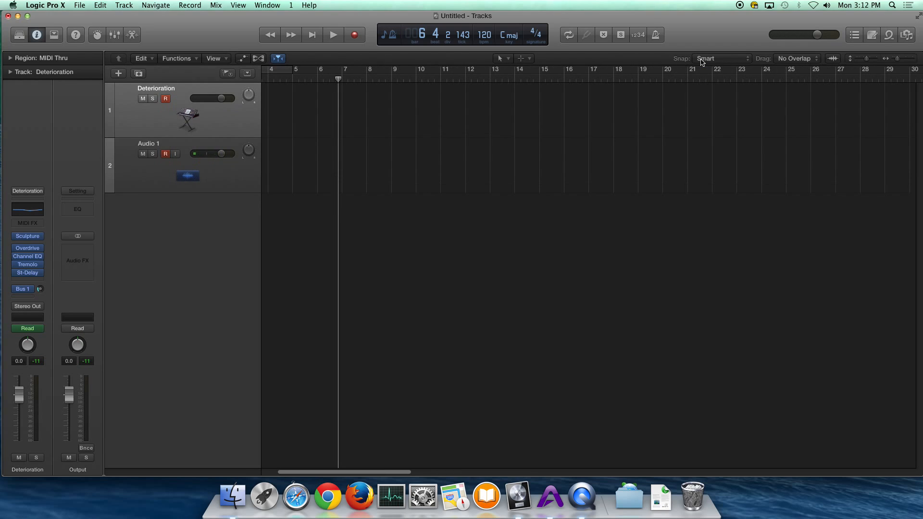
pyautogui.press('super+Down')
pyautogui.press('super+Down')
pyautogui.press('super+Down')
pyautogui.press('super+Down')
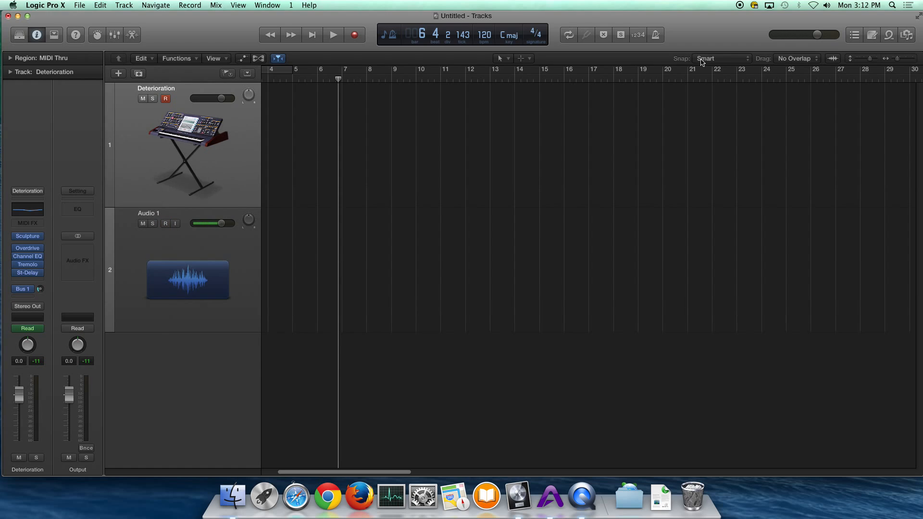
pyautogui.press('super+Down')
pyautogui.press('super+Down')
pyautogui.press('super+Down')
pyautogui.press('super+Down')
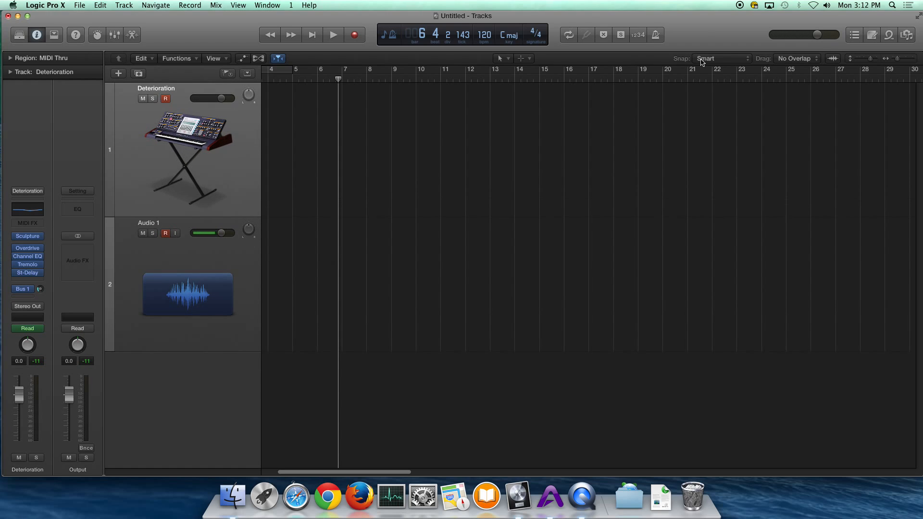
# - Reduce the track height to a medium size, and zoom the timeline out and back in
pyautogui.press('super+Right')
pyautogui.press('super+Left')
pyautogui.press('super+Left')
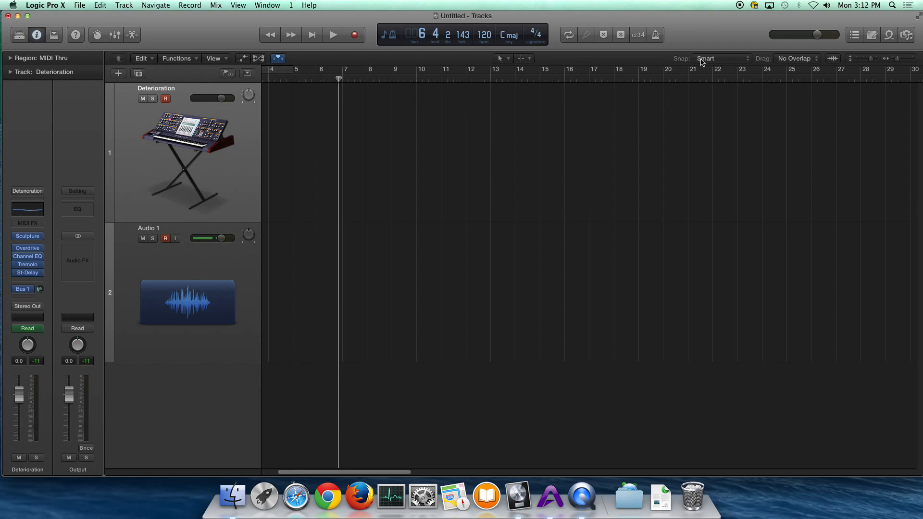
pyautogui.press('super+Up')
pyautogui.press('super+Up')
pyautogui.press('super+Up')
pyautogui.press('super+Up')
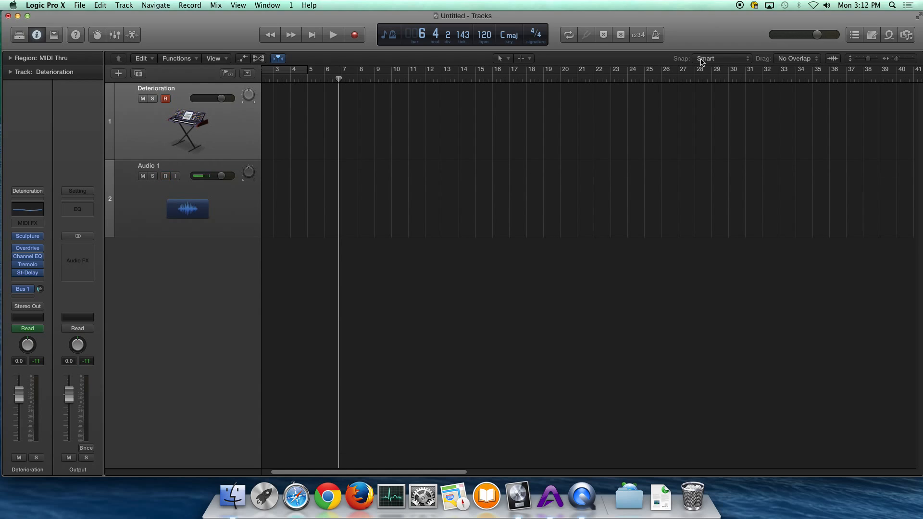
pyautogui.press('super+Right')
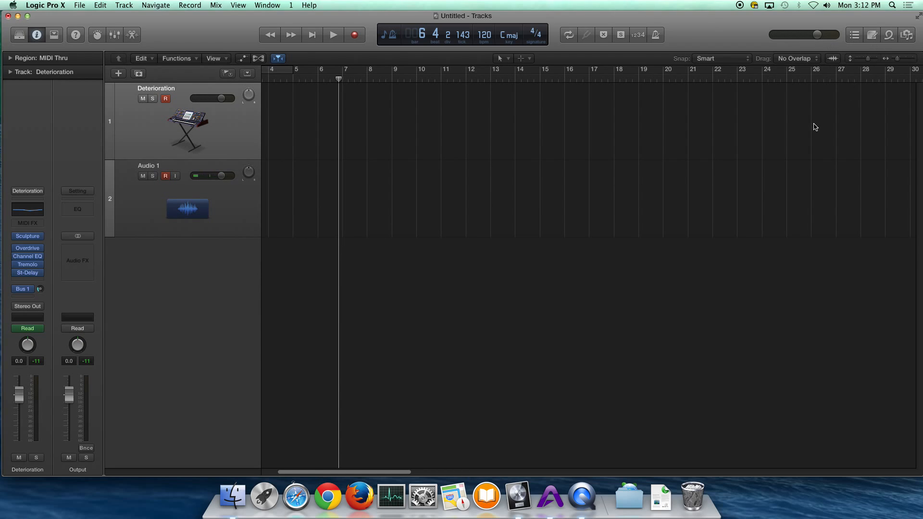
# - Show the global tracks and add a tempo change to 96 BPM at bar 6, with a curved transition from 120 BPM
pyautogui.click(248, 74)
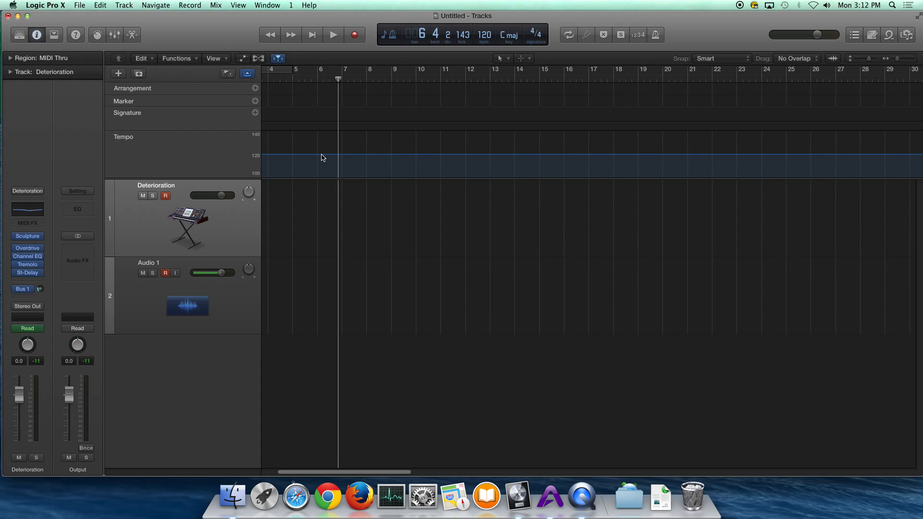
pyautogui.moveTo(322, 158); pyautogui.dragTo(321, 159)
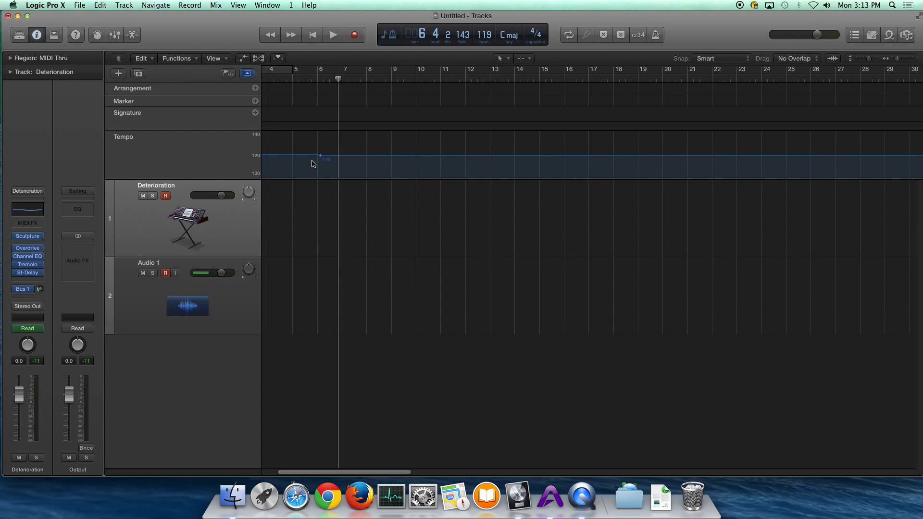
pyautogui.moveTo(320, 157); pyautogui.dragTo(318, 176)
# - Turn on the metronome click and return the playhead to the project start
pyautogui.click(656, 35)
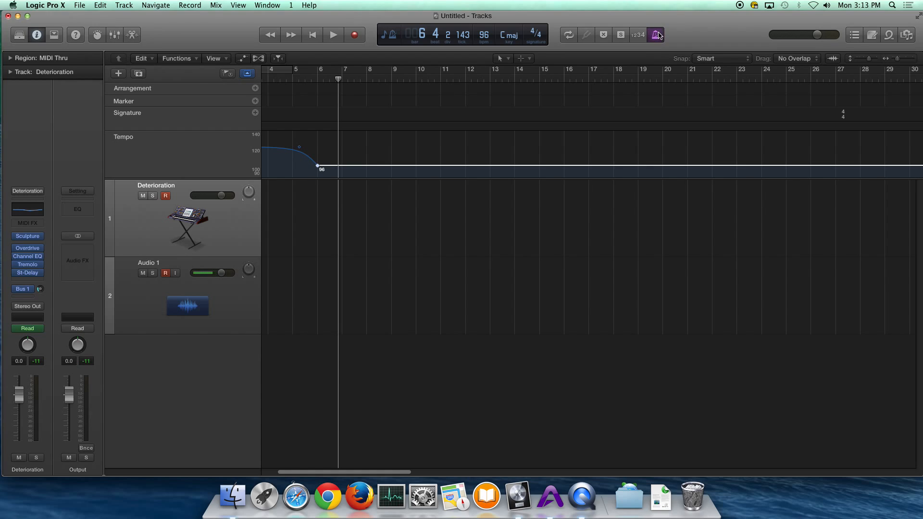
pyautogui.press('Return')
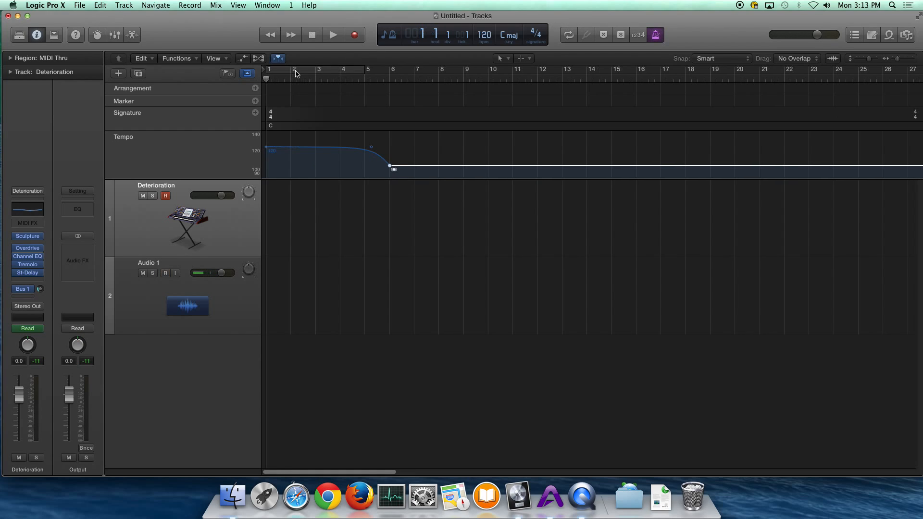
# - Play the project from bar 4 beat 3 through the tempo change at bar 6, and stop playback
pyautogui.click(355, 80)
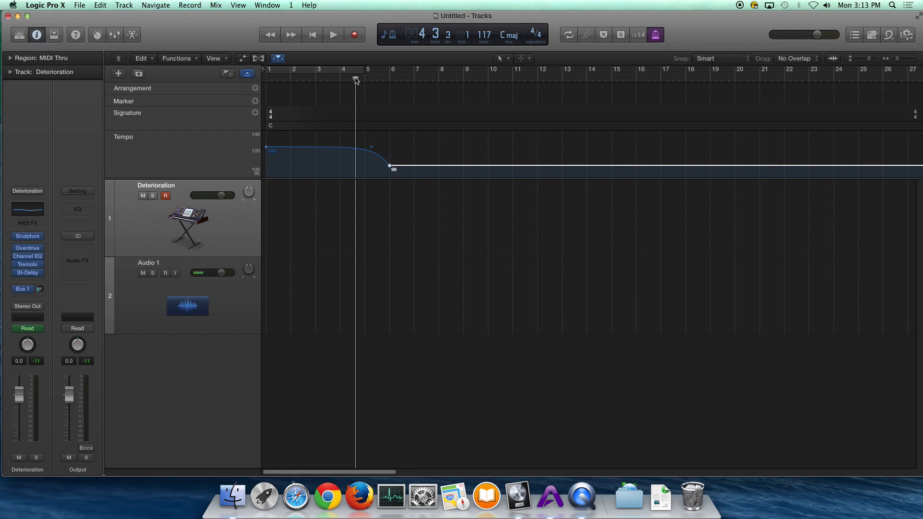
pyautogui.press('space')
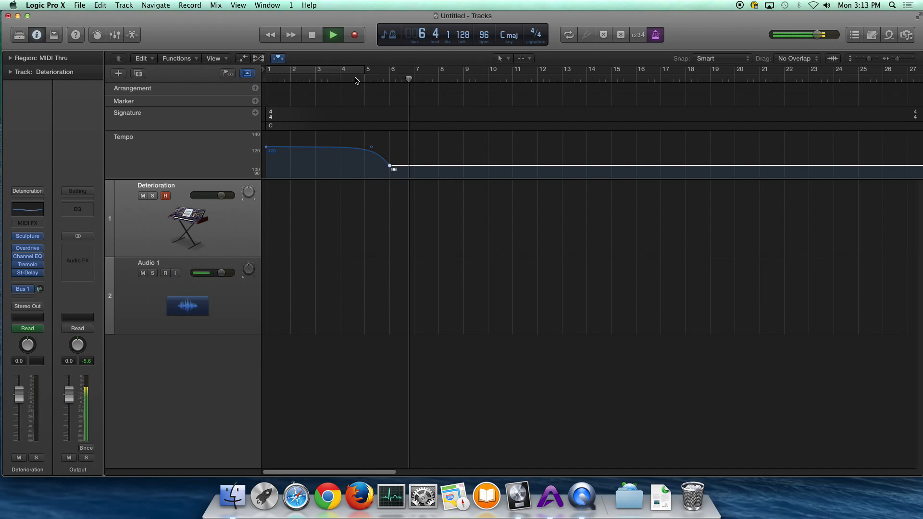
pyautogui.press('space')
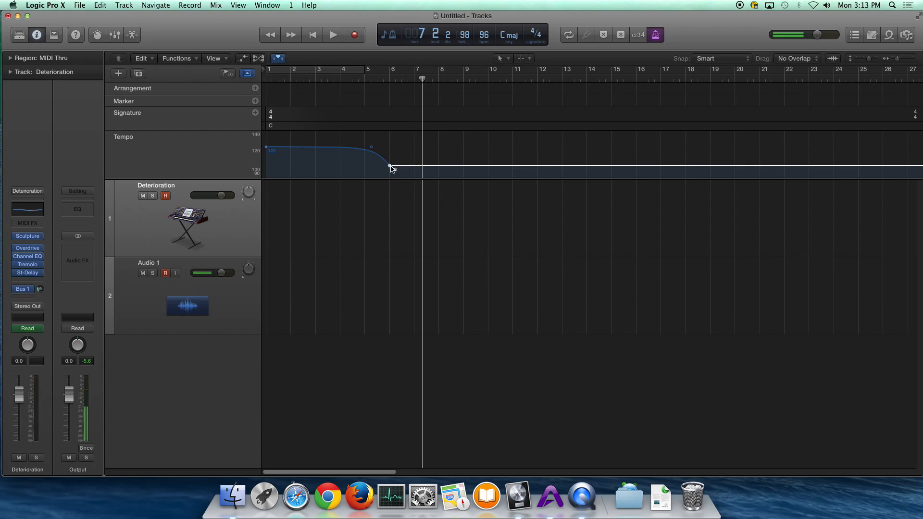
# - Lower the bar 6 tempo point to 62 BPM and play through the change from bar 4 beat 4
pyautogui.moveTo(390, 166); pyautogui.dragTo(390, 180)
pyautogui.click(358, 84)
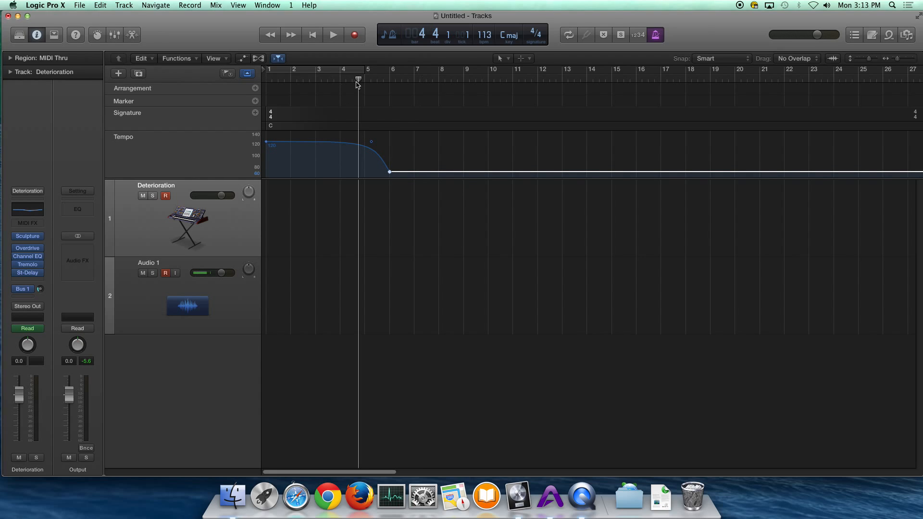
pyautogui.press('space')
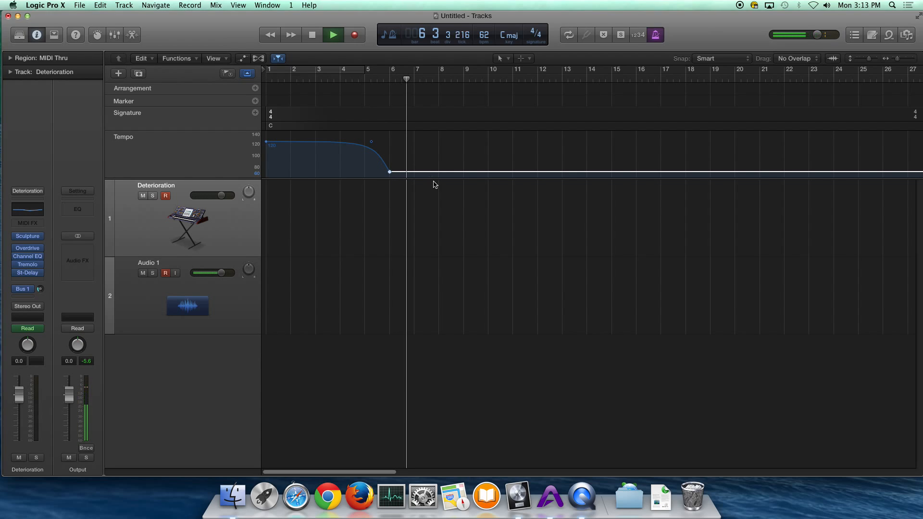
pyautogui.press('space')
# - Remove the tempo change at bar 6 and set a constant project tempo of 110 BPM
pyautogui.moveTo(390, 174)
pyautogui.mouseDown()
pyautogui.moveTo(391, 143)
pyautogui.moveTo(394, 160)
pyautogui.mouseUp()
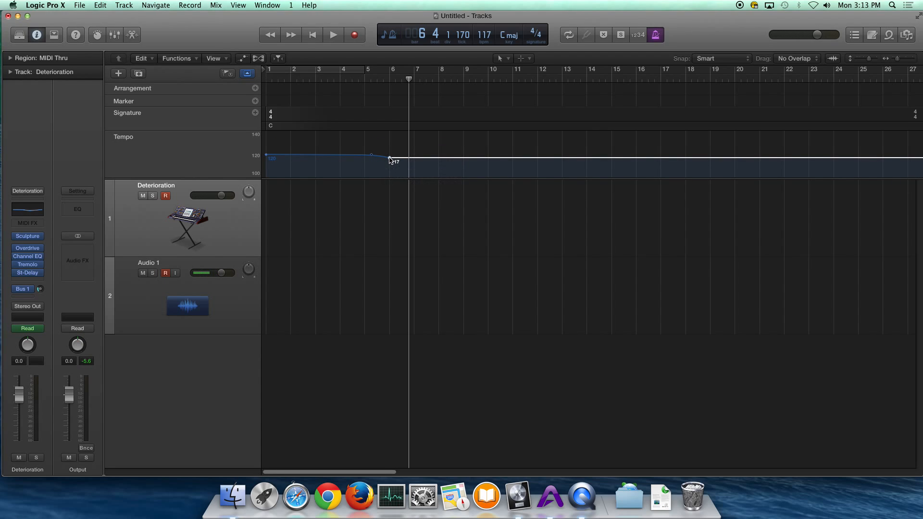
pyautogui.rightClick(390, 161)
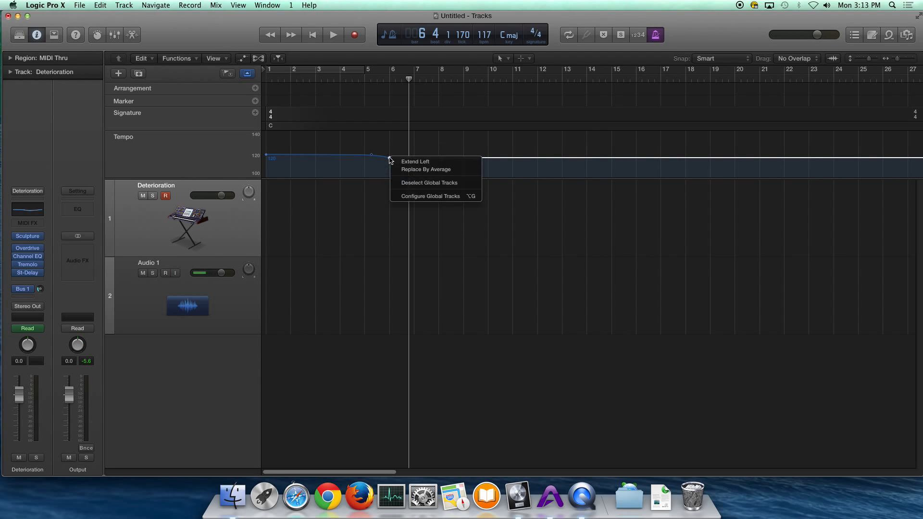
pyautogui.click(396, 183)
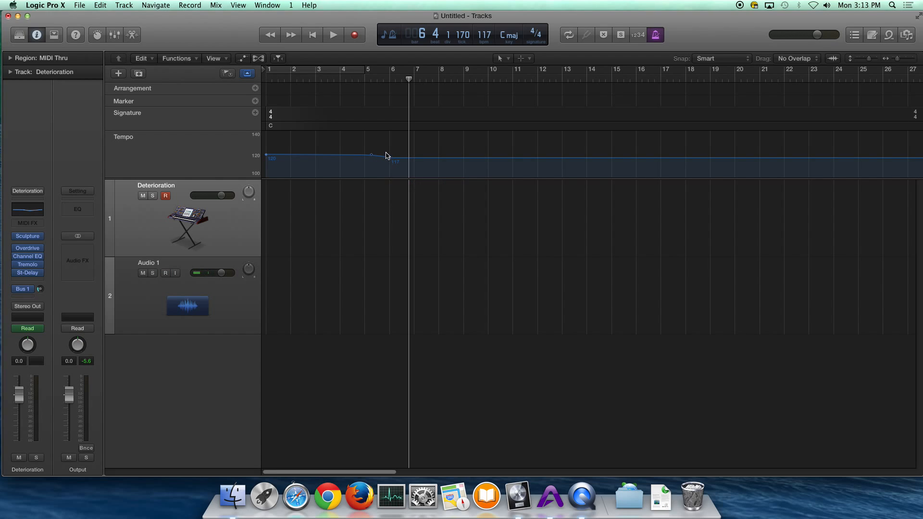
pyautogui.moveTo(389, 157); pyautogui.dragTo(393, 162)
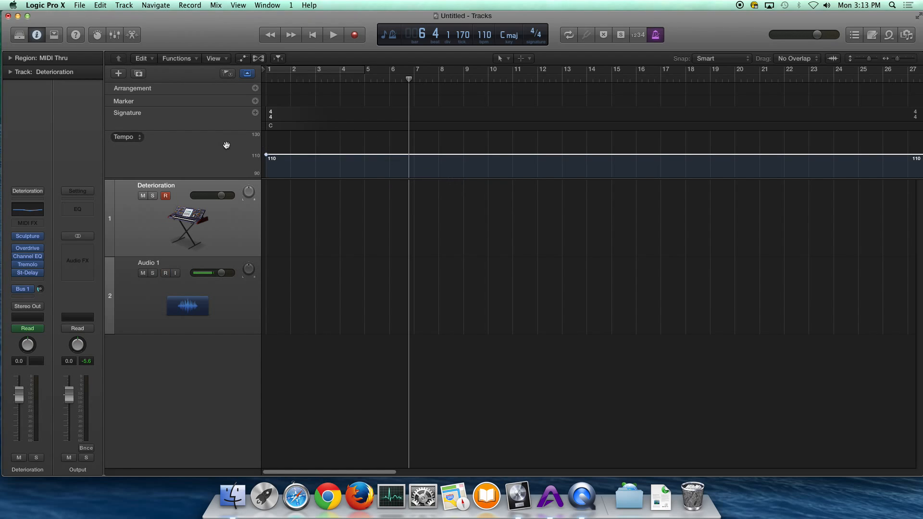
# - Hide the global tracks and return the playhead to the project start
pyautogui.click(248, 73)
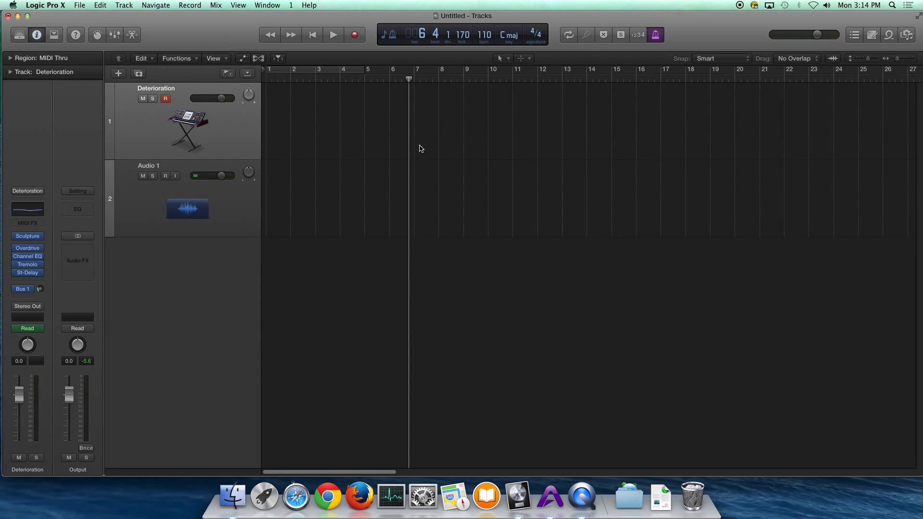
pyautogui.press('Return')
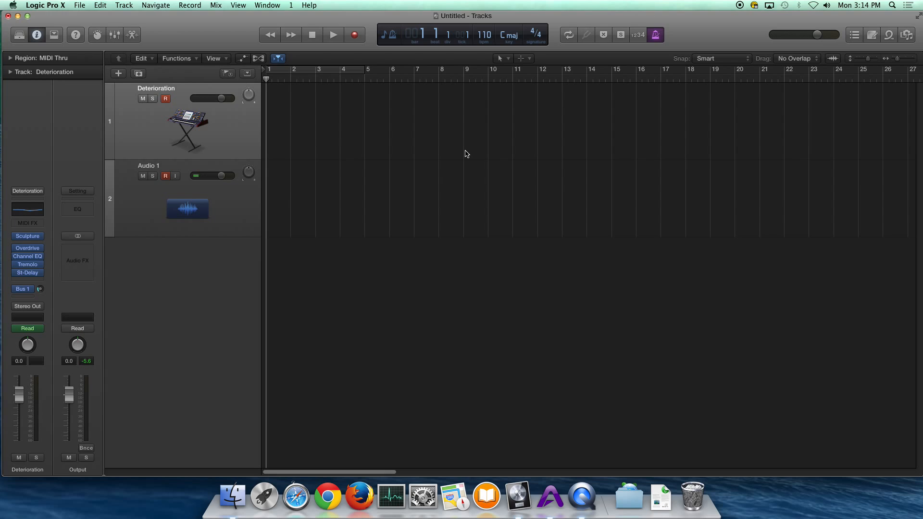
# - Open the Apple Loops browser and search for "funky"
pyautogui.click(891, 36)
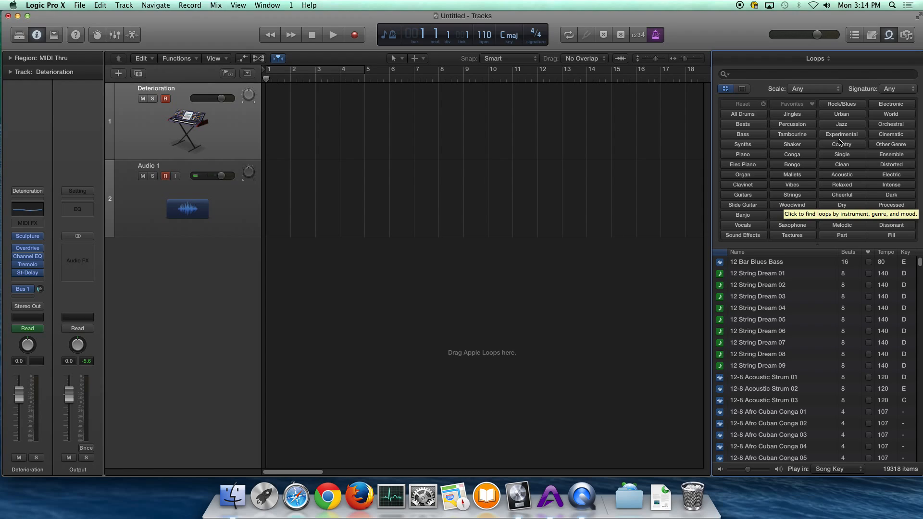
pyautogui.click(766, 75)
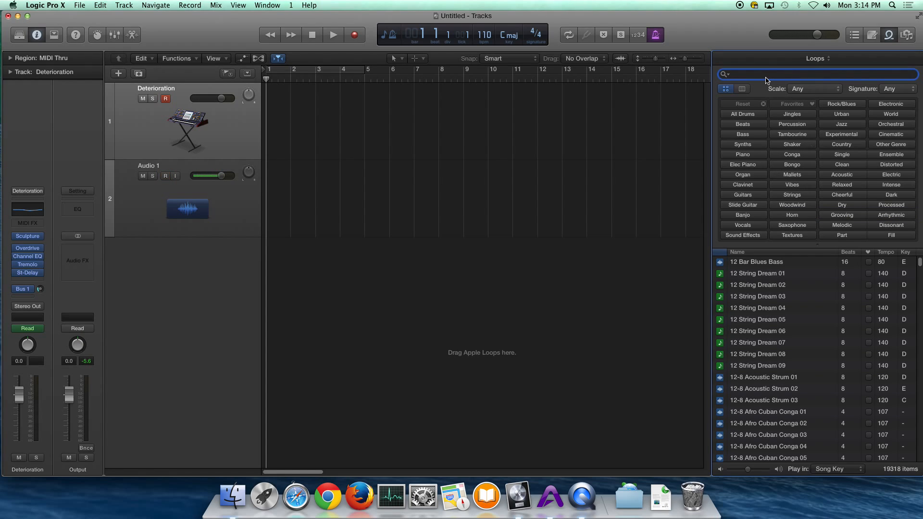
pyautogui.write('funky')
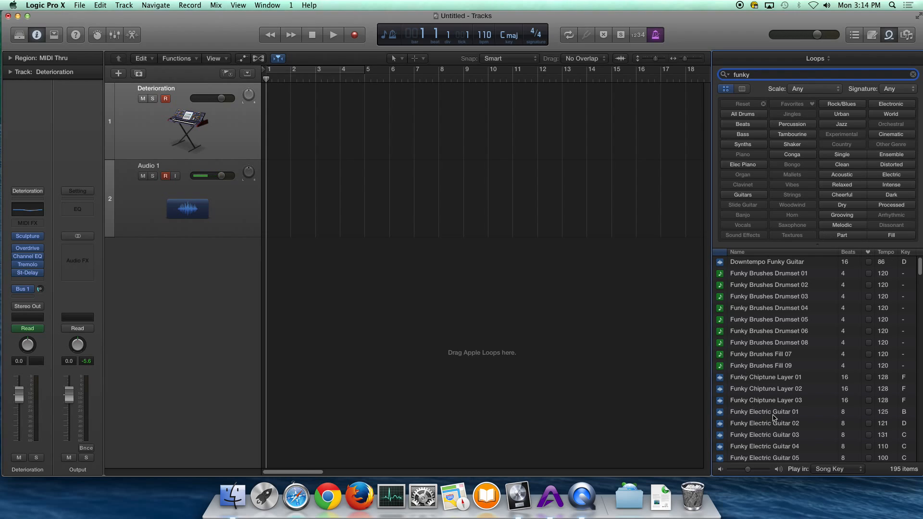
# - Preview the loops Funky Chiptune Layer 01, Funky Brushes Fill 09 and Funky Brushes Drumset 05, and return the playhead to the project start
pyautogui.scroll(-1, 734, 313)
pyautogui.scroll(-4, 735, 314)
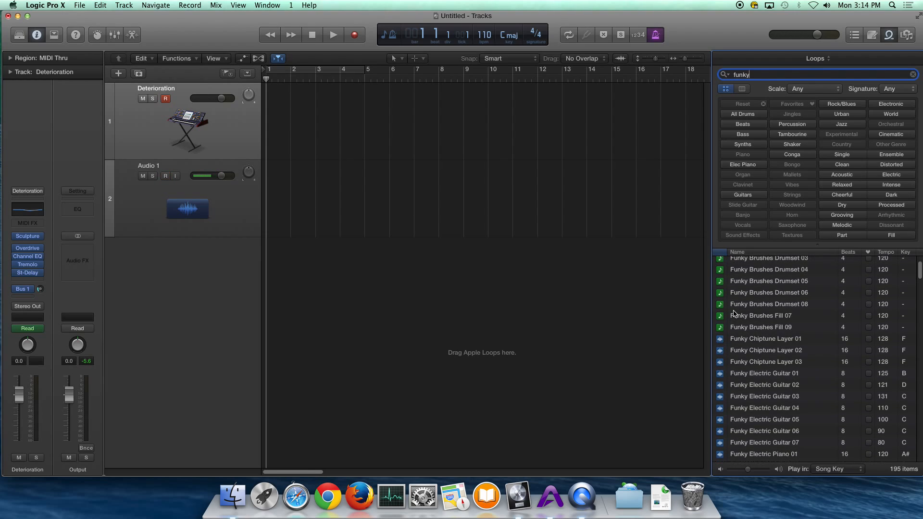
pyautogui.click(724, 342)
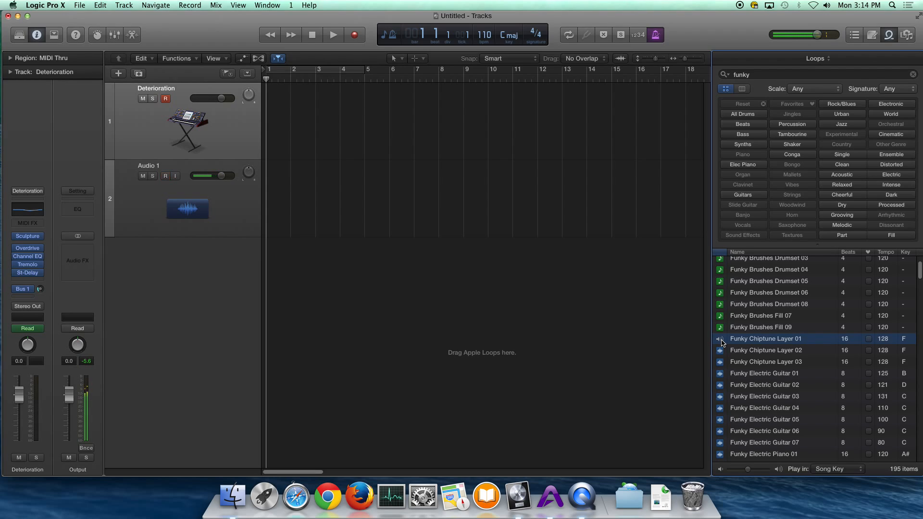
pyautogui.click(720, 339)
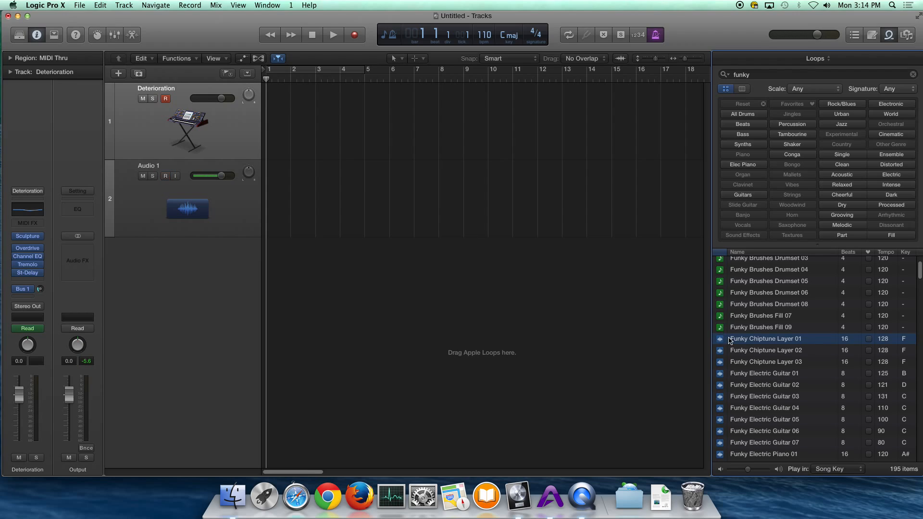
pyautogui.click(720, 327)
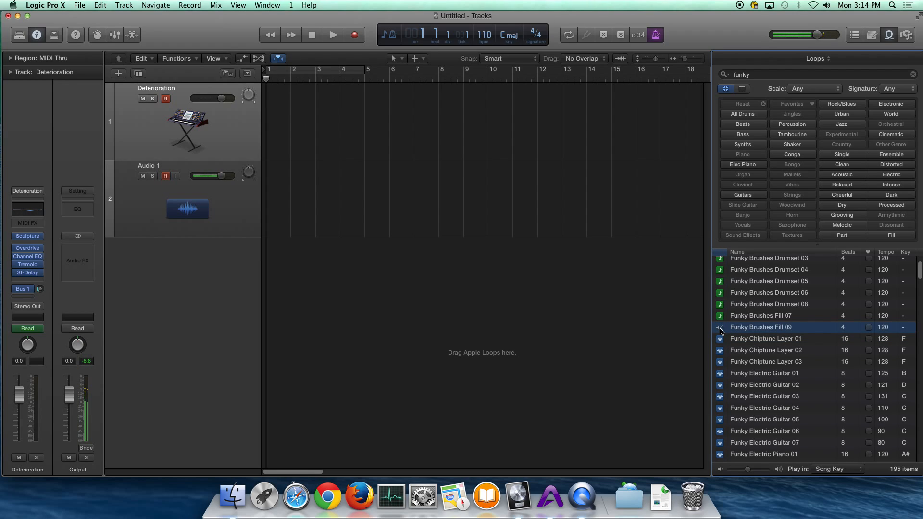
pyautogui.click(721, 282)
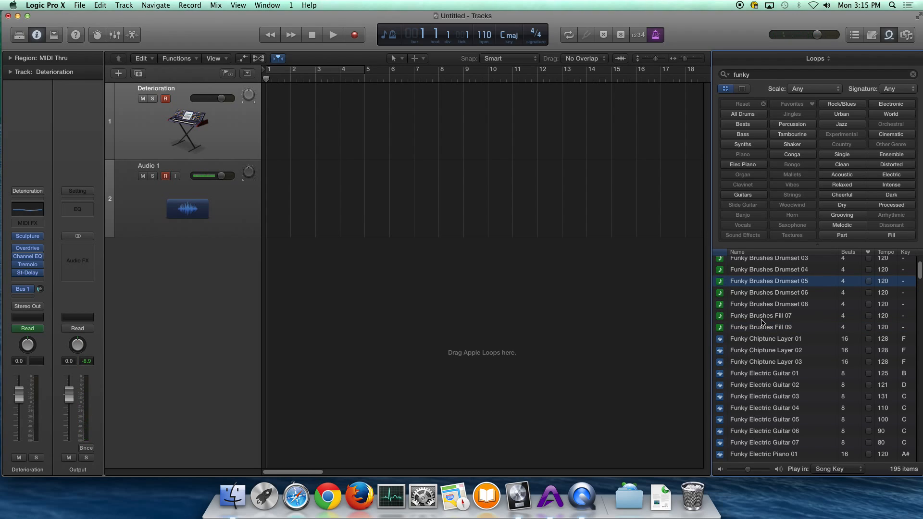
pyautogui.press('space')
pyautogui.press('space')
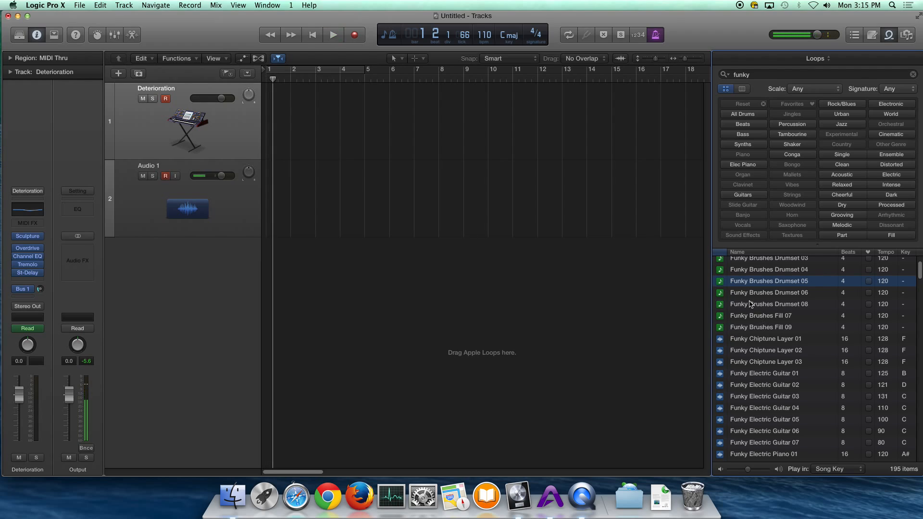
pyautogui.click(723, 282)
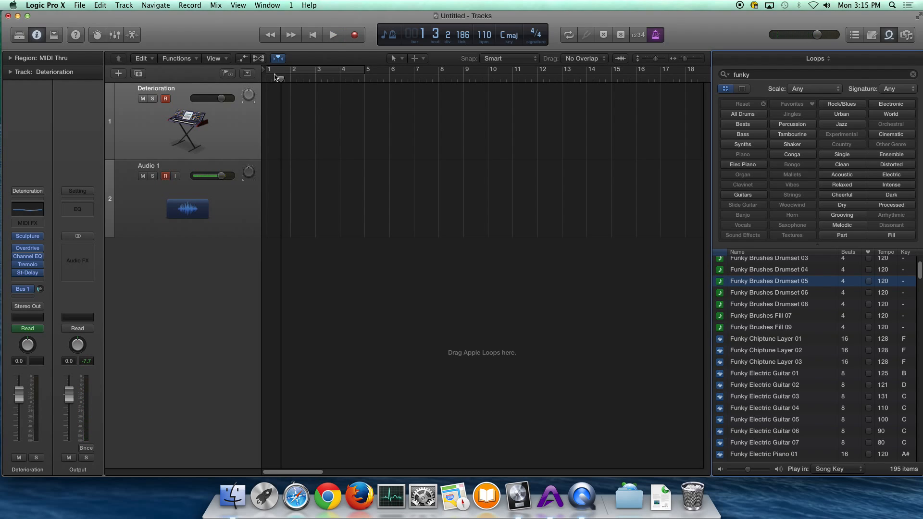
pyautogui.press('Return')
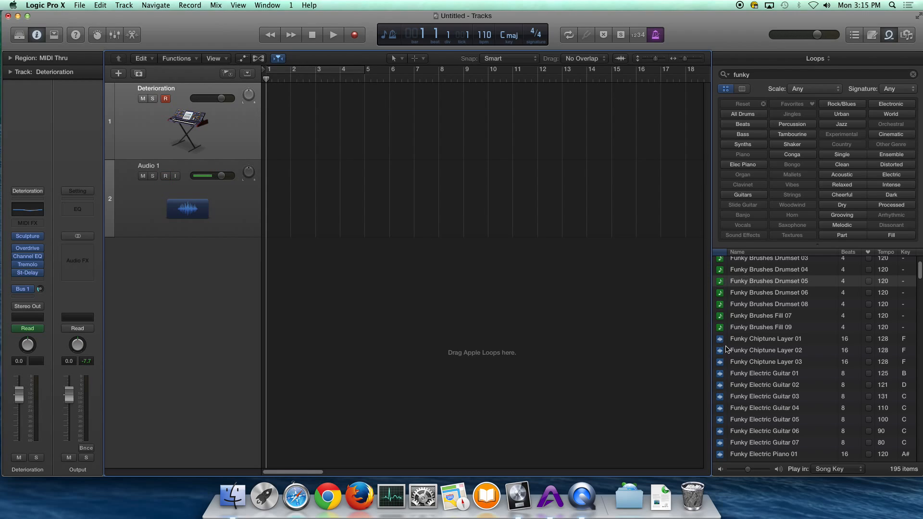
# - Preview the loops Funky Electric Piano 07 and Funky Electric Piano 03, and stop the preview
pyautogui.scroll(-5, 727, 350)
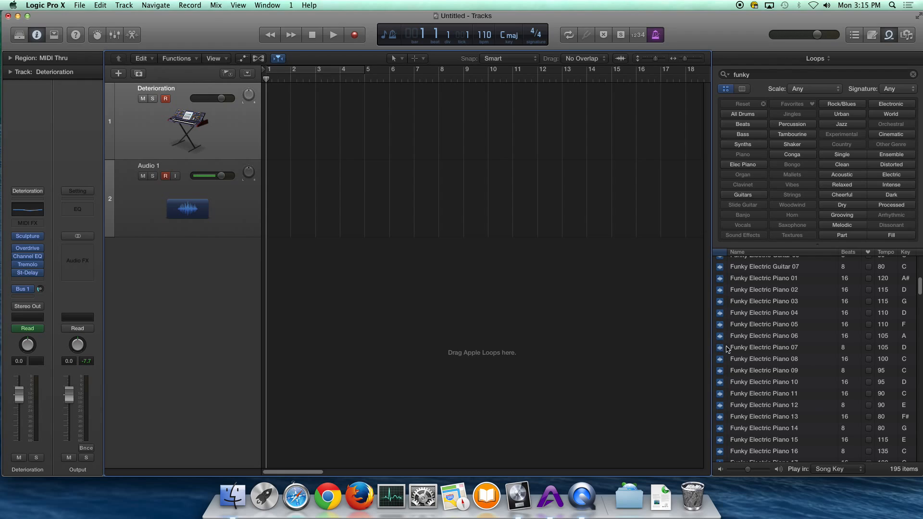
pyautogui.click(721, 350)
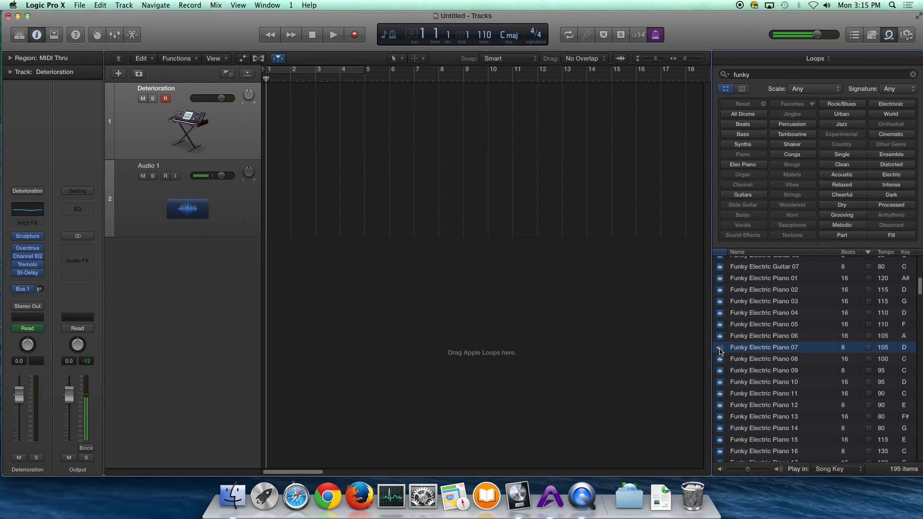
pyautogui.click(721, 302)
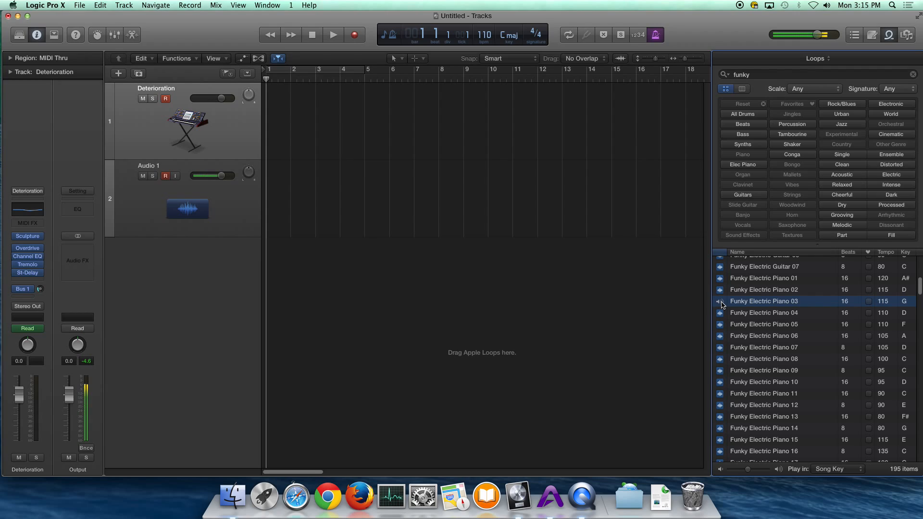
pyautogui.click(722, 305)
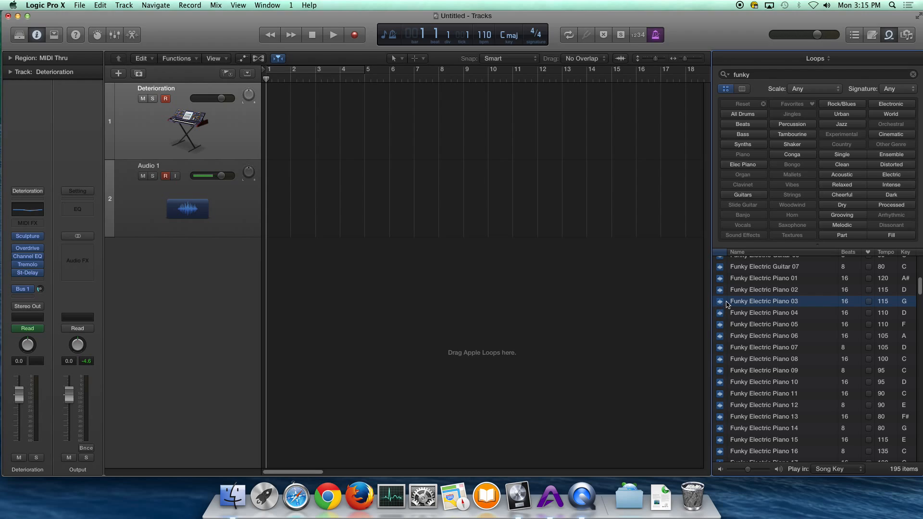
# - Add the Funky Electric Piano 03 loop to the Audio 1 track at bar 1 without importing its tempo information, and dismiss the access warning
pyautogui.scroll(5, 728, 304)
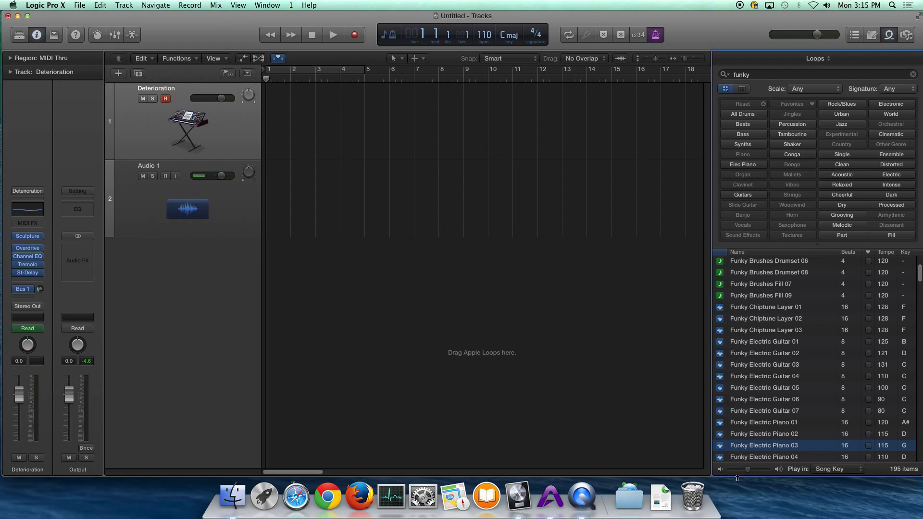
pyautogui.moveTo(723, 448); pyautogui.dragTo(280, 206)
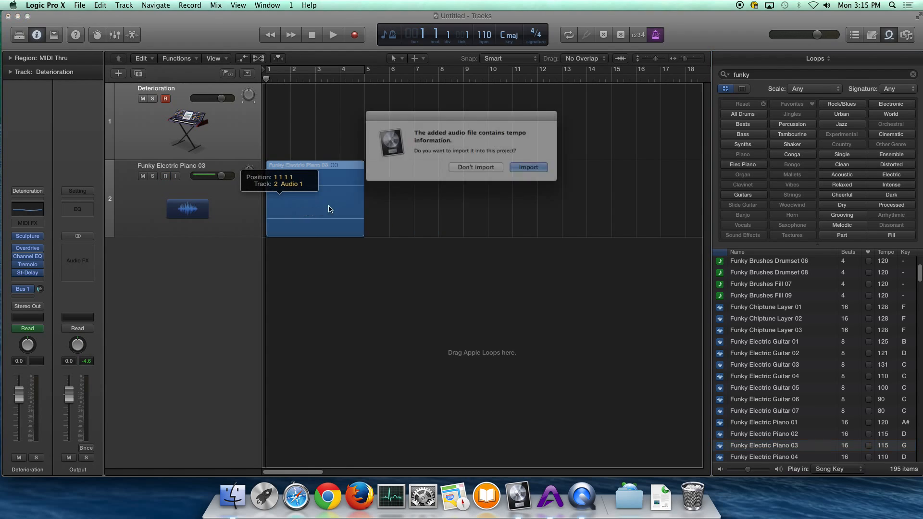
pyautogui.moveTo(470, 114); pyautogui.dragTo(471, 91)
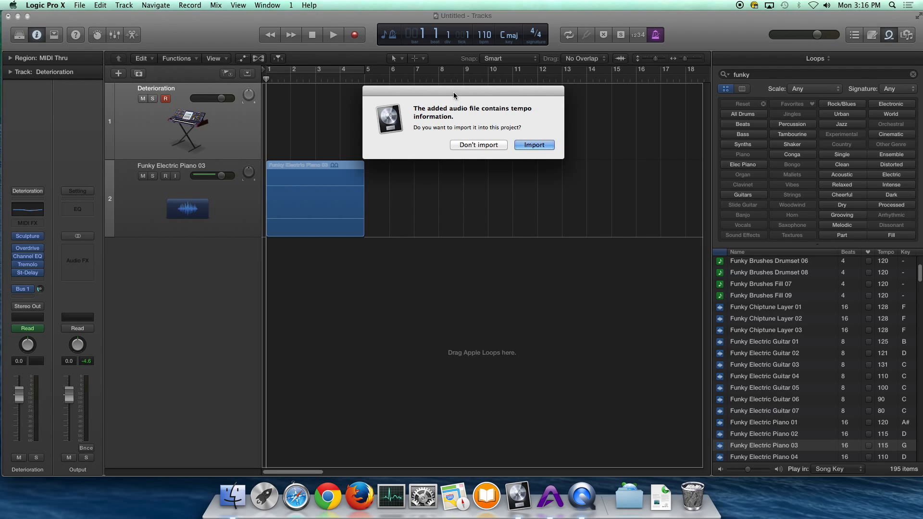
pyautogui.moveTo(454, 92); pyautogui.dragTo(463, 76)
pyautogui.click(481, 129)
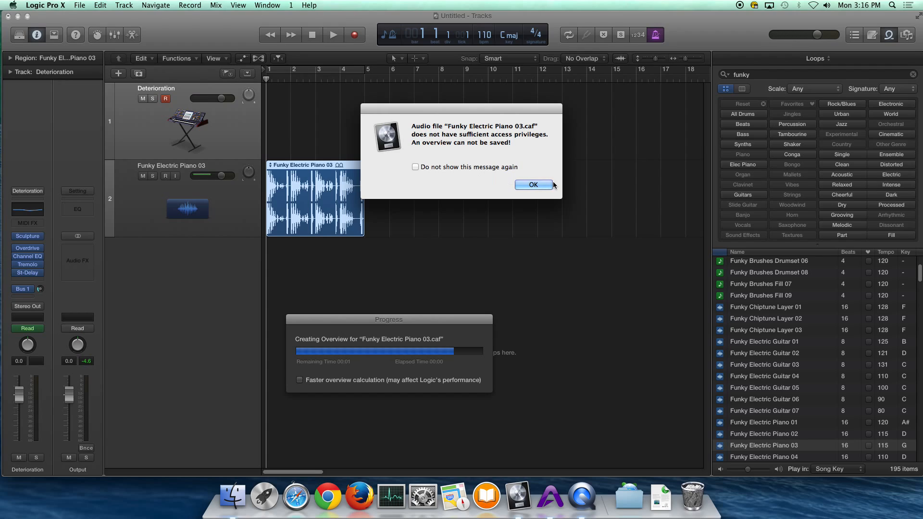
pyautogui.moveTo(501, 106); pyautogui.dragTo(523, 90)
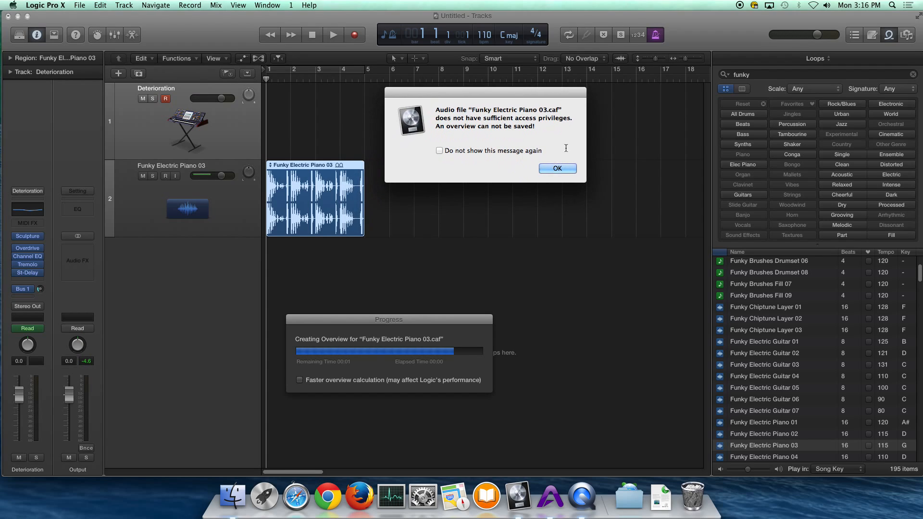
pyautogui.click(555, 171)
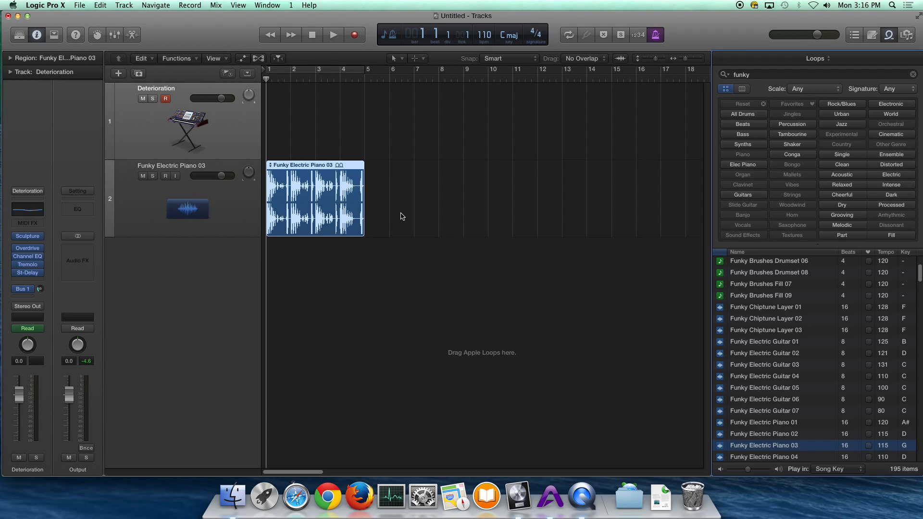
# - Play the project from the start to hear the added piano loop, and stop playback
pyautogui.press('space')
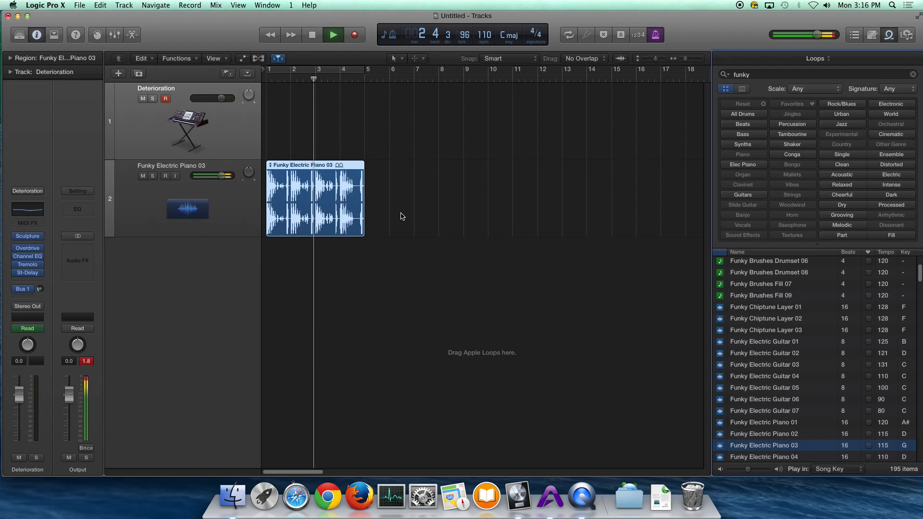
pyautogui.press('space')
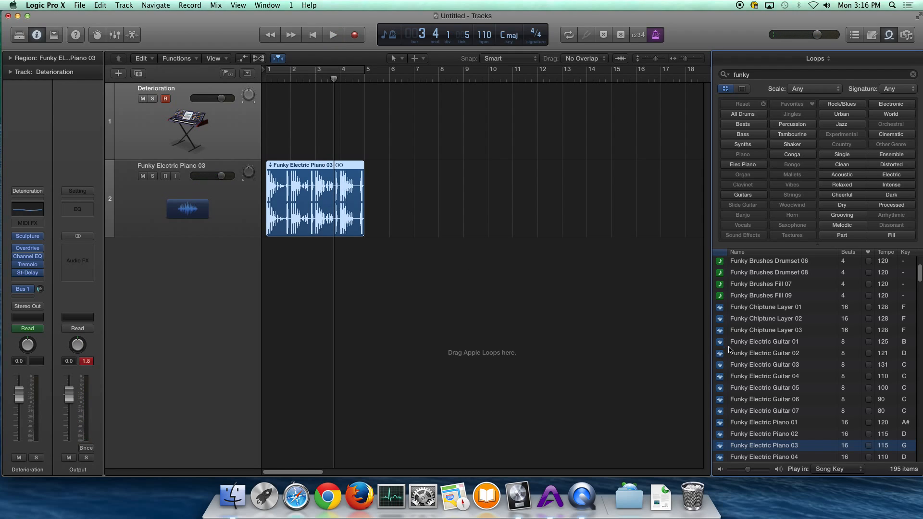
pyautogui.scroll(4, 720, 308)
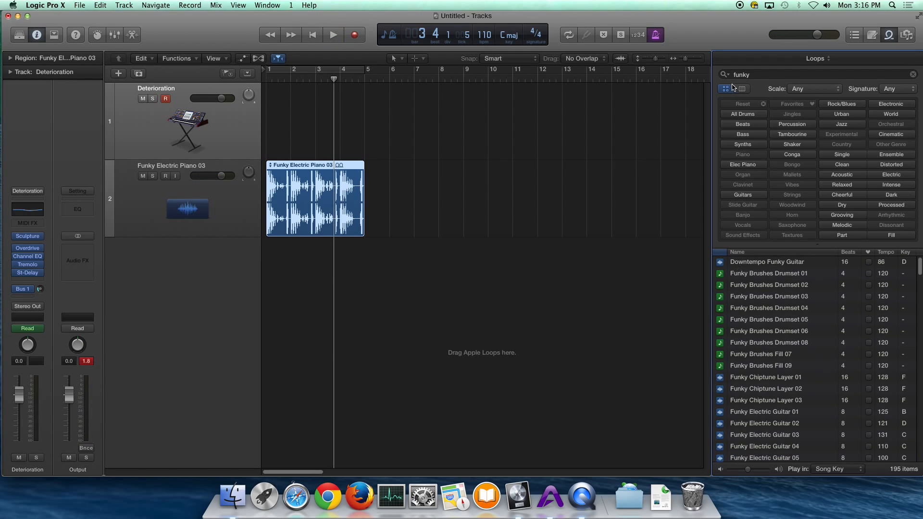
# - Search the loops for "groove", preview Agogo Groove 01 and add it to the Deterioration track at bar 1
pyautogui.doubleClick(759, 75)
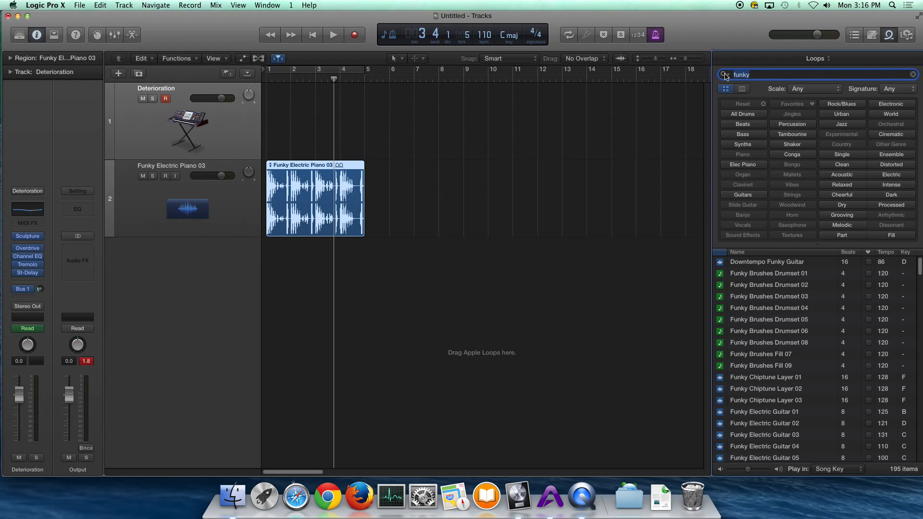
pyautogui.write('groove')
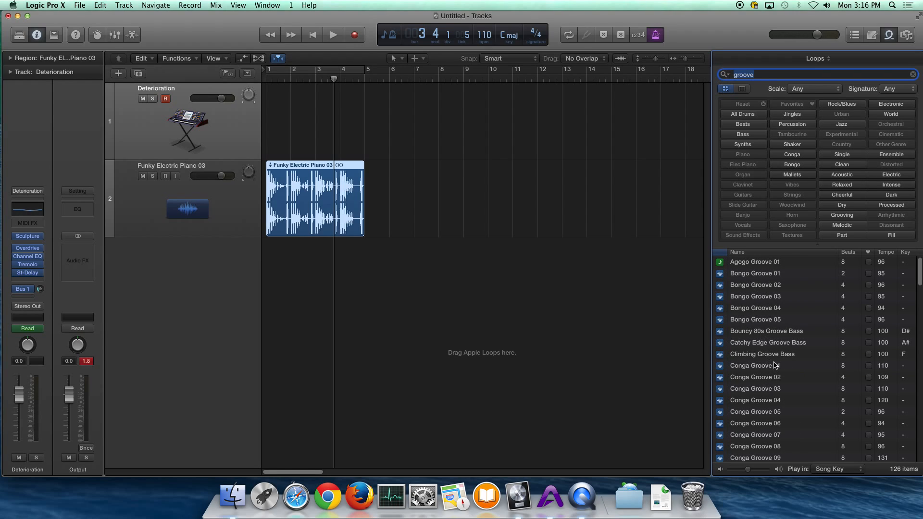
pyautogui.click(718, 268)
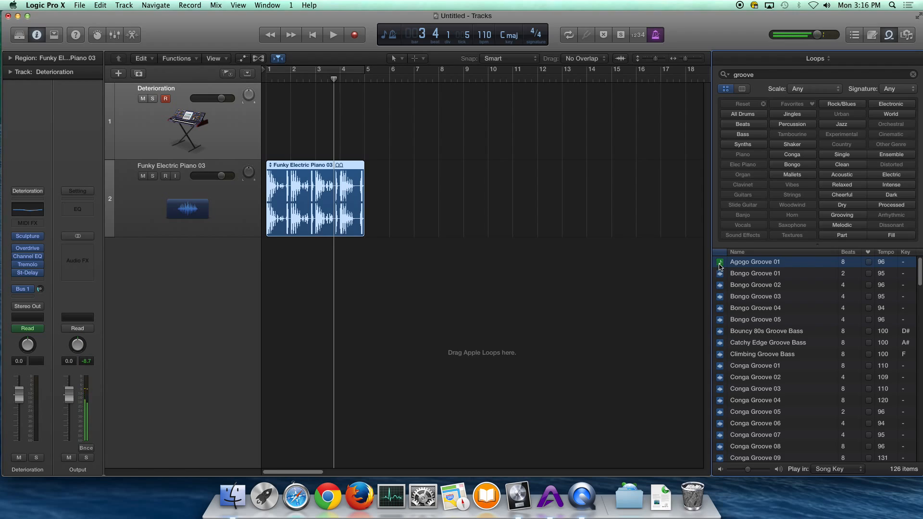
pyautogui.moveTo(720, 267); pyautogui.dragTo(282, 127)
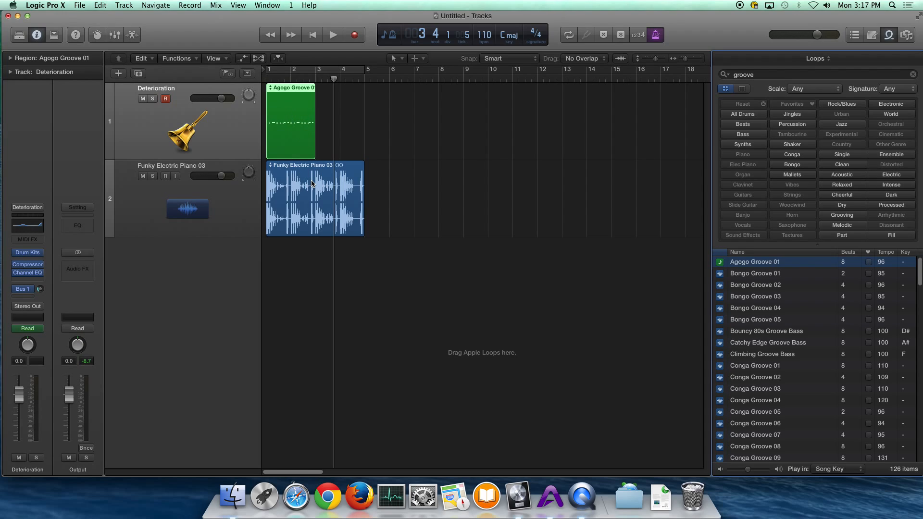
# - Play the project from the start to hear the agogo and piano loops together, and stop playback
pyautogui.press('Return')
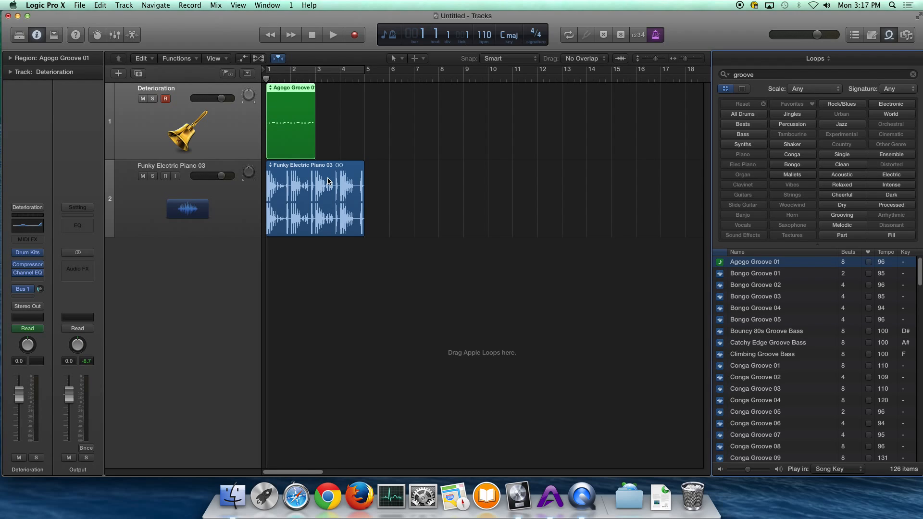
pyautogui.press('space')
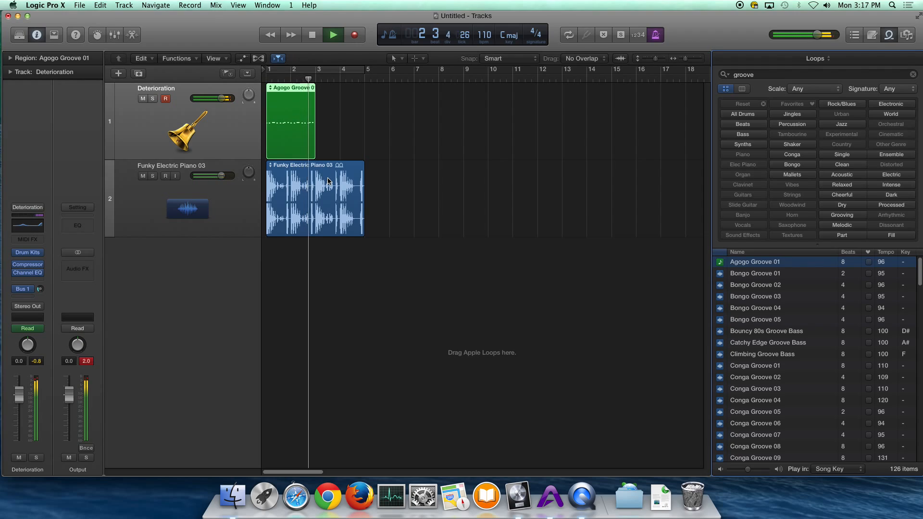
pyautogui.press('space')
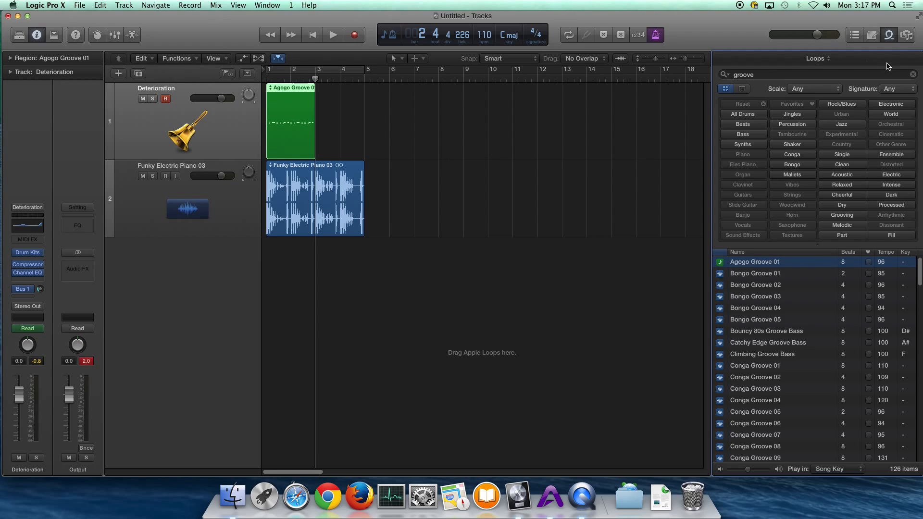
# - Look through the event list and the project note pad, and open the browser of the project's audio files
pyautogui.click(852, 36)
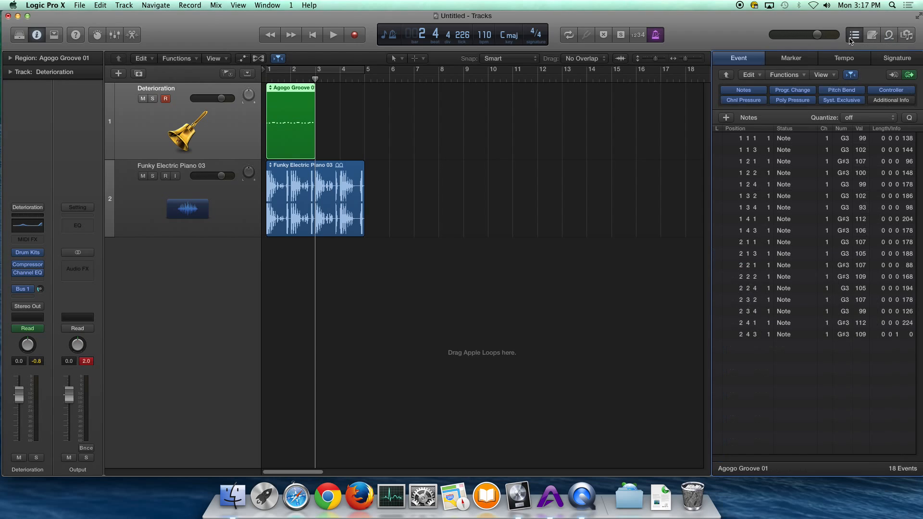
pyautogui.click(871, 39)
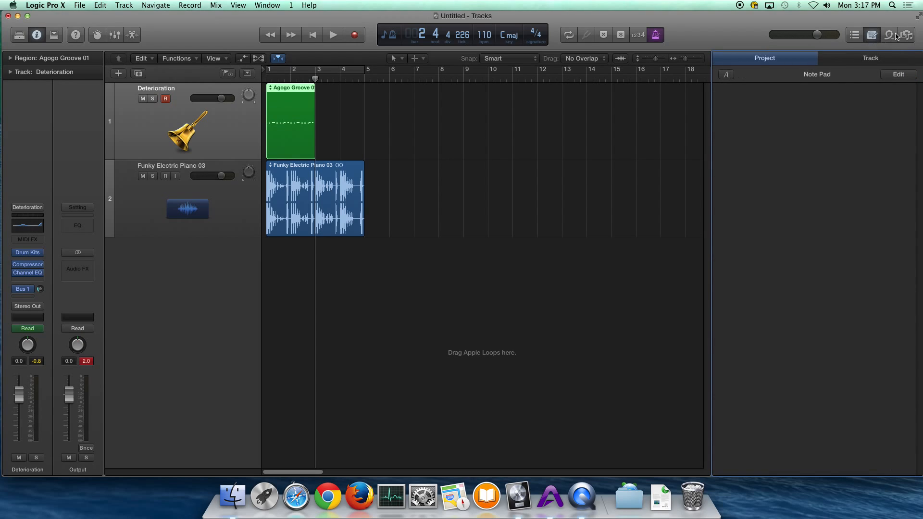
pyautogui.click(856, 39)
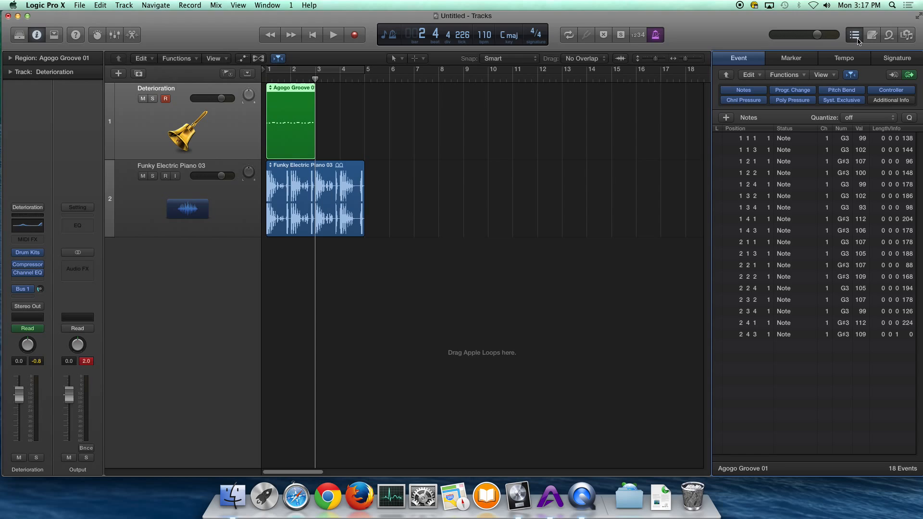
pyautogui.click(907, 39)
pyautogui.click(753, 57)
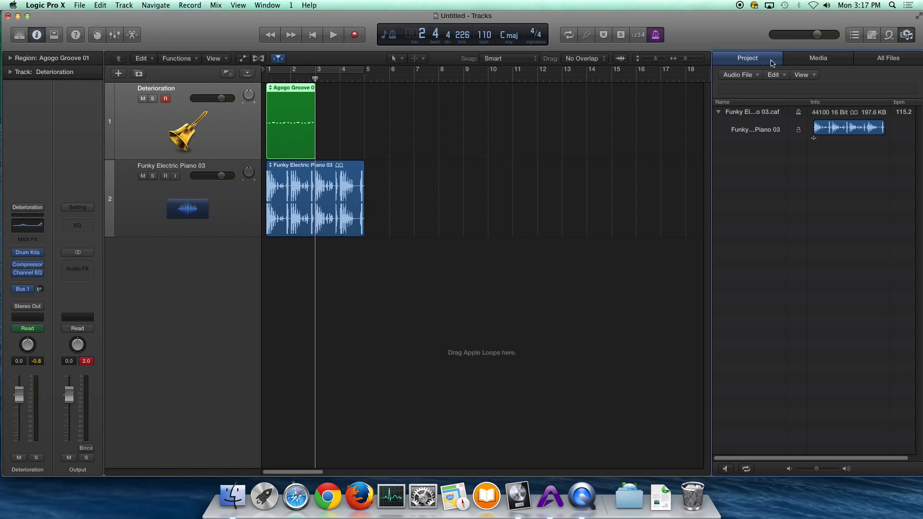
# - Add the audio file voice.wav from the Desktop to the project's audio files
pyautogui.click(760, 78)
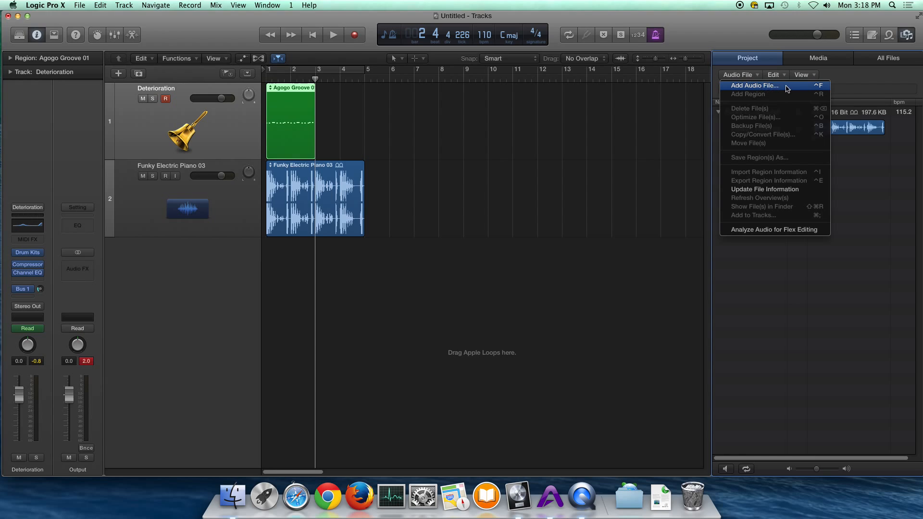
pyautogui.click(856, 78)
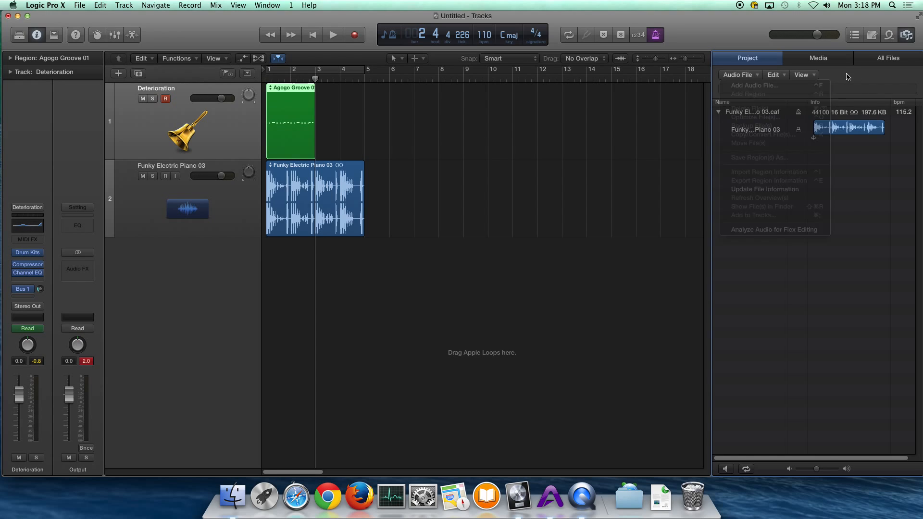
pyautogui.click(757, 77)
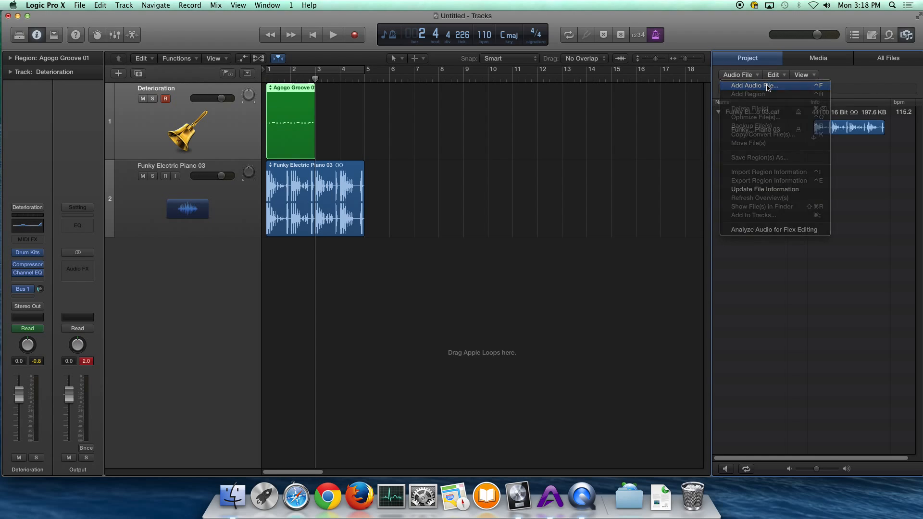
pyautogui.click(768, 87)
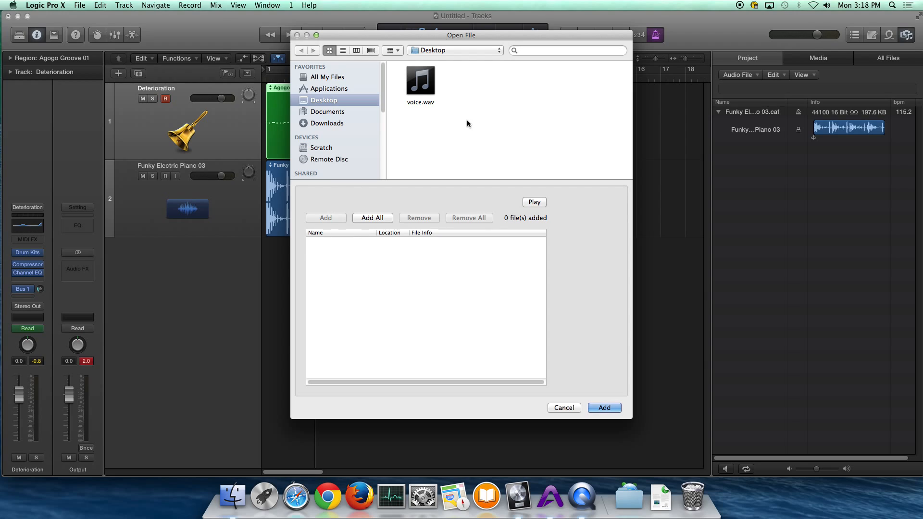
pyautogui.click(421, 81)
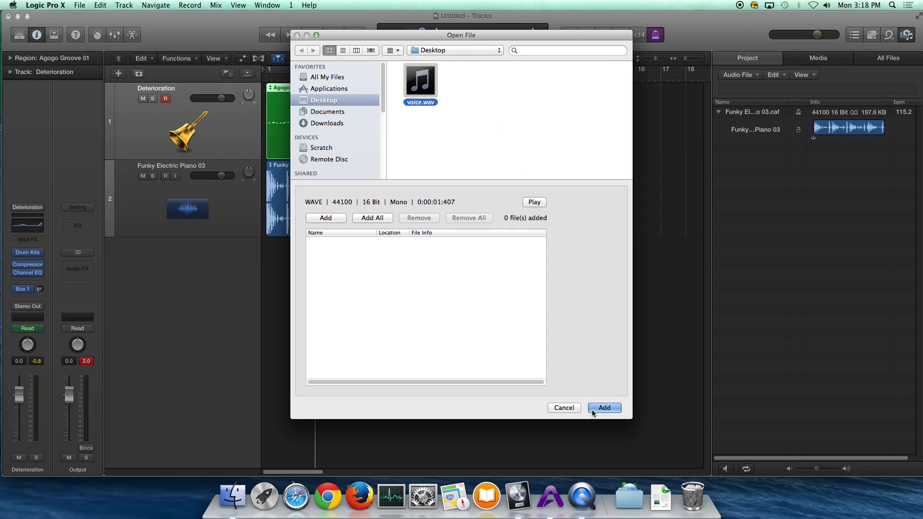
pyautogui.click(604, 406)
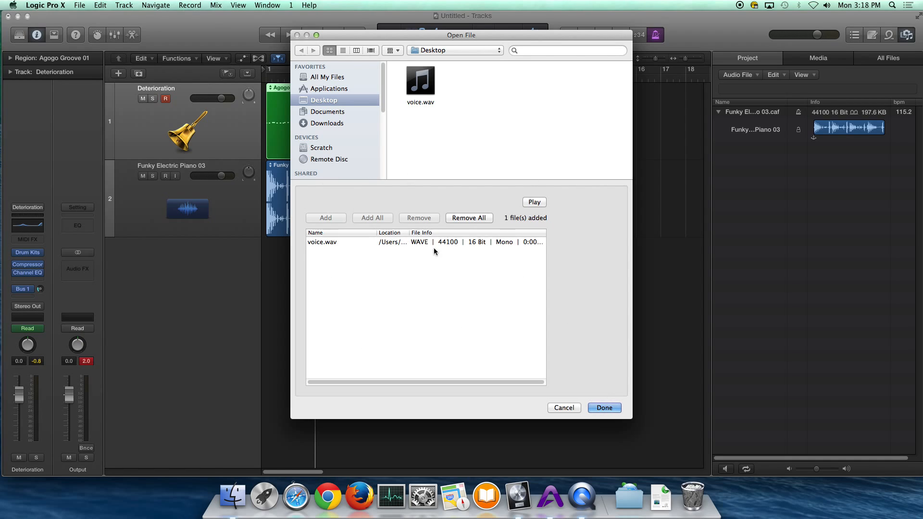
pyautogui.click(604, 408)
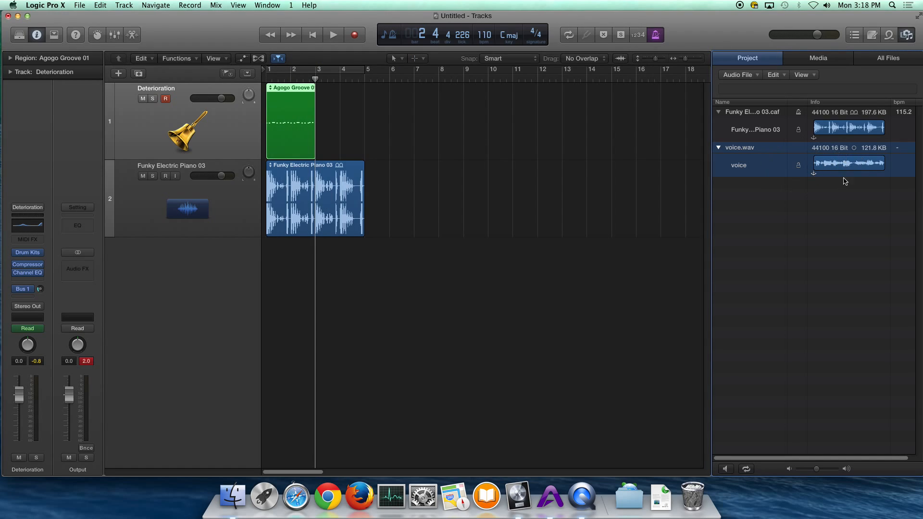
# - Preview the voice audio and place it on the Funky Electric Piano 03 track just before bar 6
pyautogui.moveTo(816, 163); pyautogui.dragTo(859, 163)
pyautogui.click(818, 164)
pyautogui.click(819, 166)
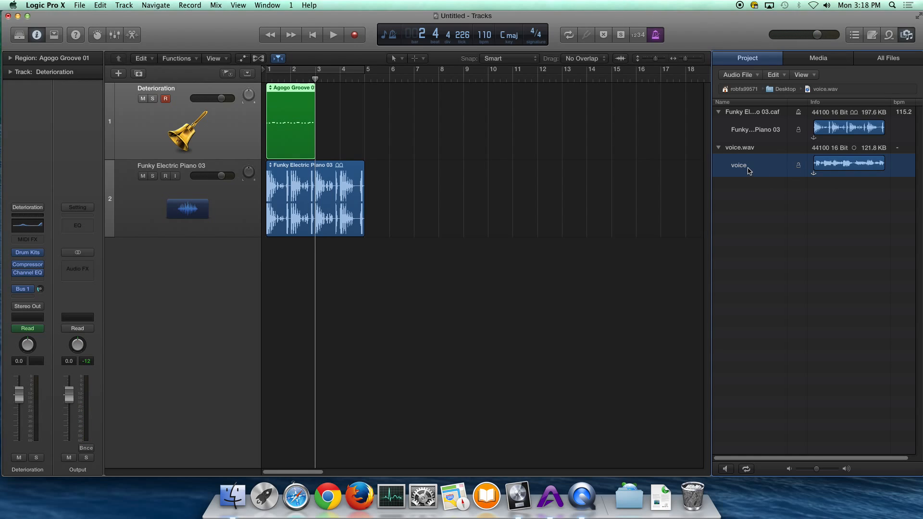
pyautogui.moveTo(748, 171); pyautogui.dragTo(383, 204)
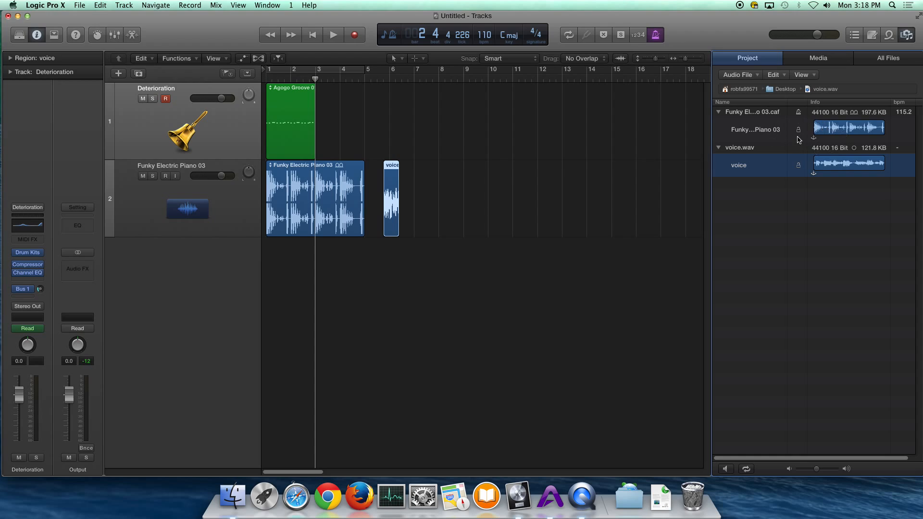
# - Play the voice region from bar 5 beat 3 with the metronome turned off, and stop playback
pyautogui.click(400, 166)
pyautogui.click(378, 80)
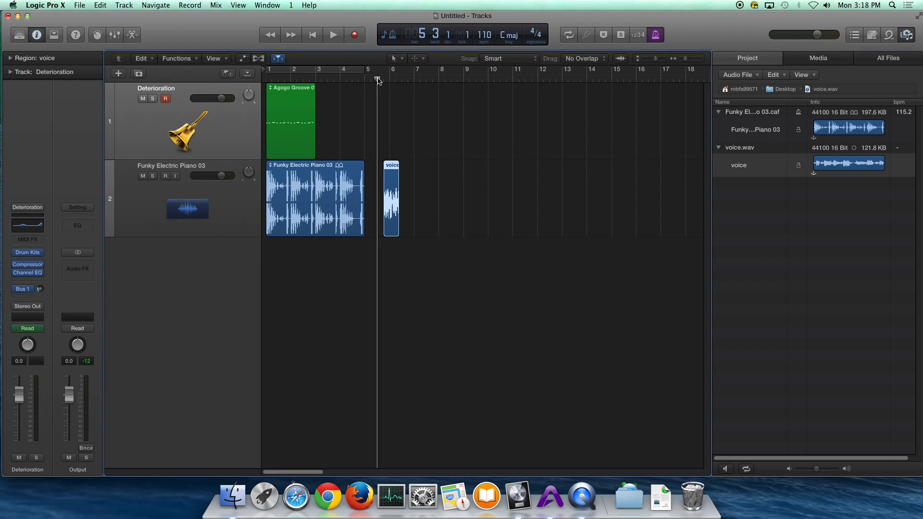
pyautogui.press('space')
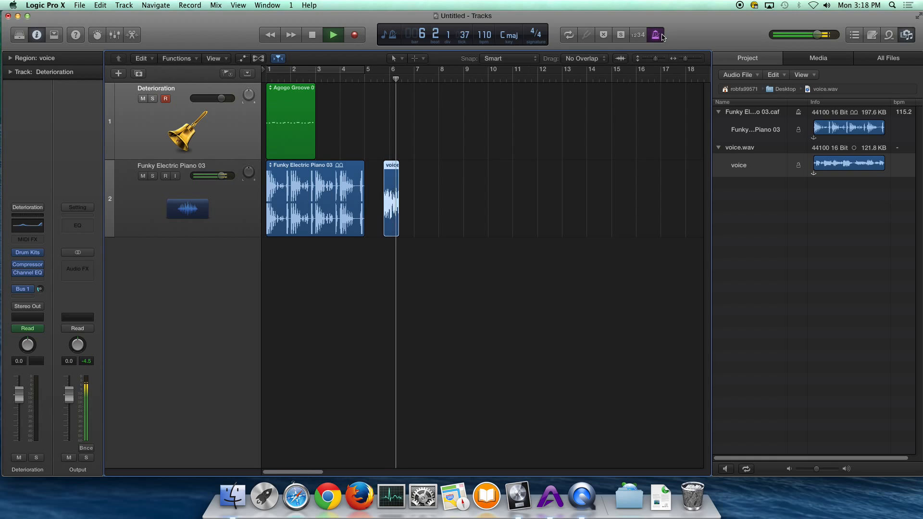
pyautogui.press('space')
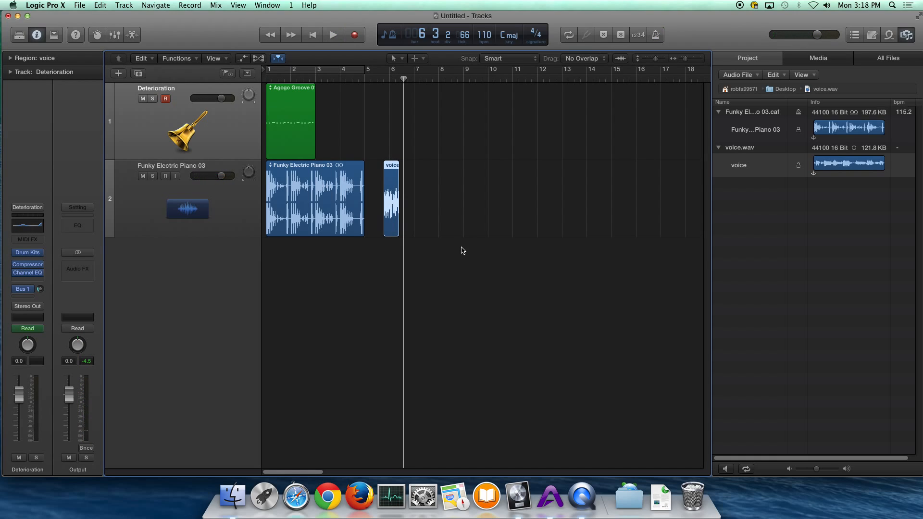
# - Delete the voice region from its track and remove voice.wav from the project's audio files
pyautogui.moveTo(377, 137); pyautogui.dragTo(411, 204)
pyautogui.press('Delete')
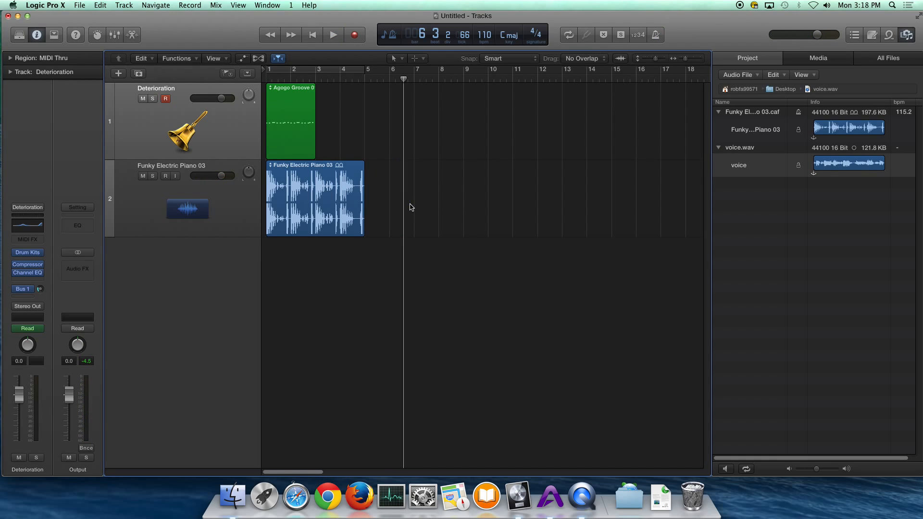
pyautogui.click(79, 5)
pyautogui.moveTo(100, 5)
pyautogui.click(798, 212)
pyautogui.click(751, 172)
pyautogui.press('Delete')
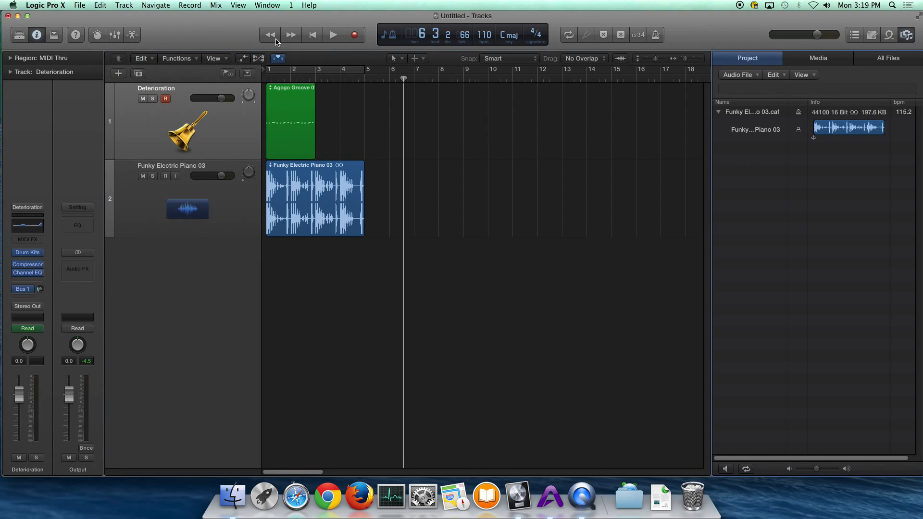
# - Try to import an audio file with the Deterioration instrument track selected, and dismiss the alert
pyautogui.click(80, 5)
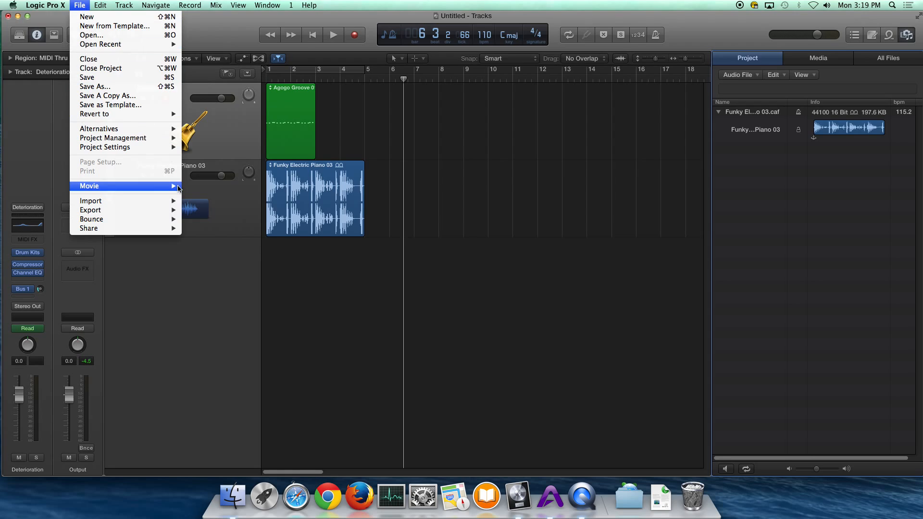
pyautogui.moveTo(173, 206)
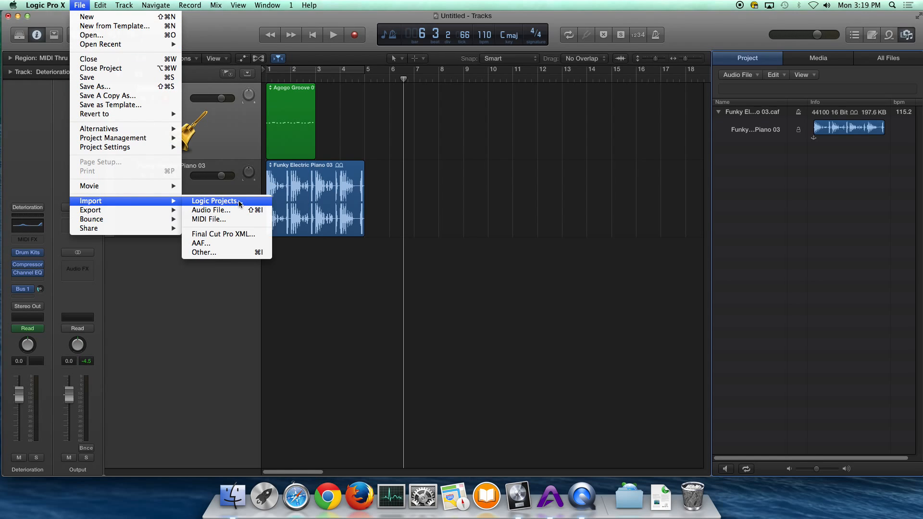
pyautogui.click(266, 212)
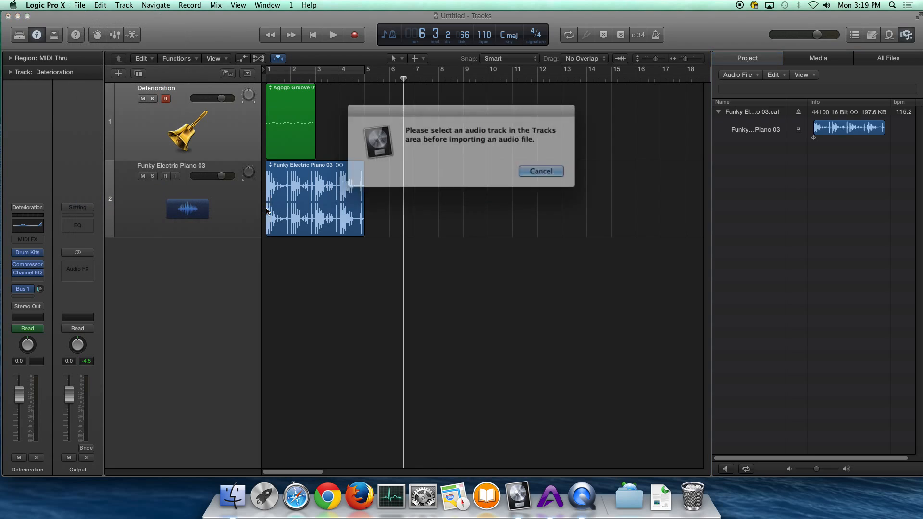
pyautogui.click(532, 168)
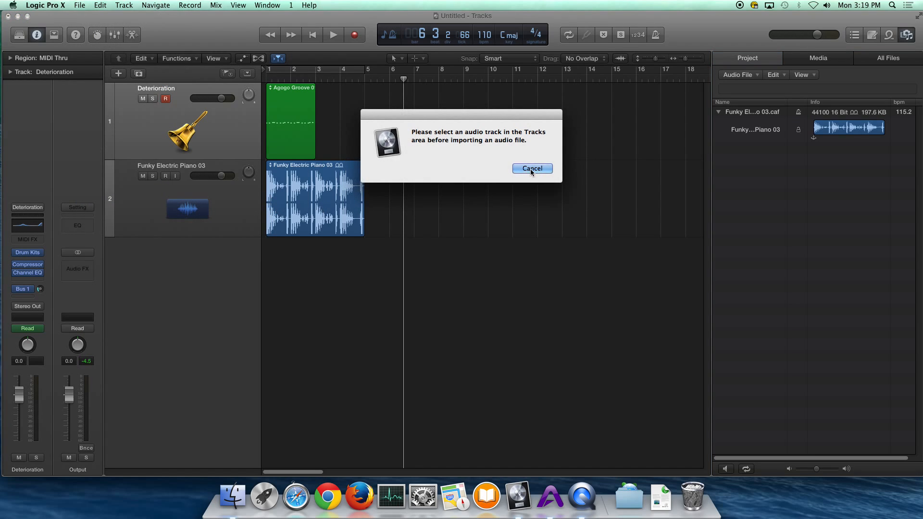
# - Import voice.wav from the Desktop onto the Funky Electric Piano 03 track and move its region to bar 5, directly after the piano loop
pyautogui.click(244, 200)
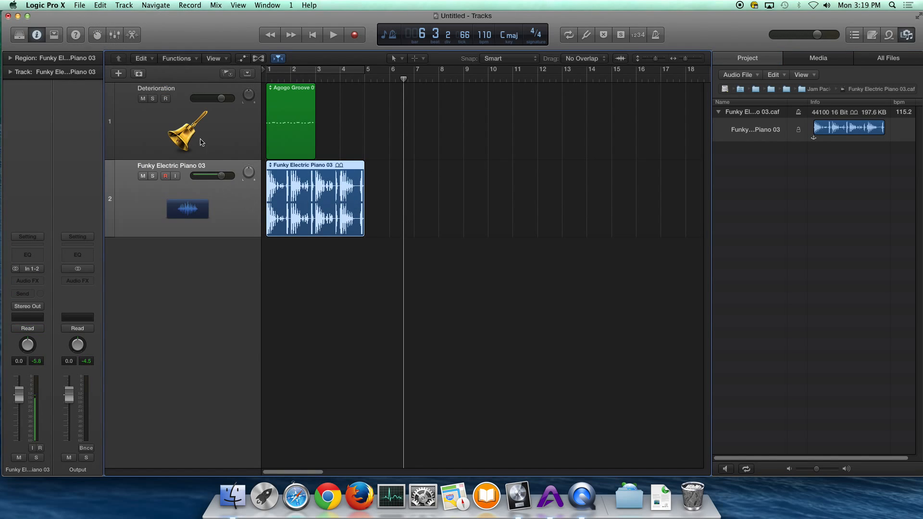
pyautogui.click(82, 5)
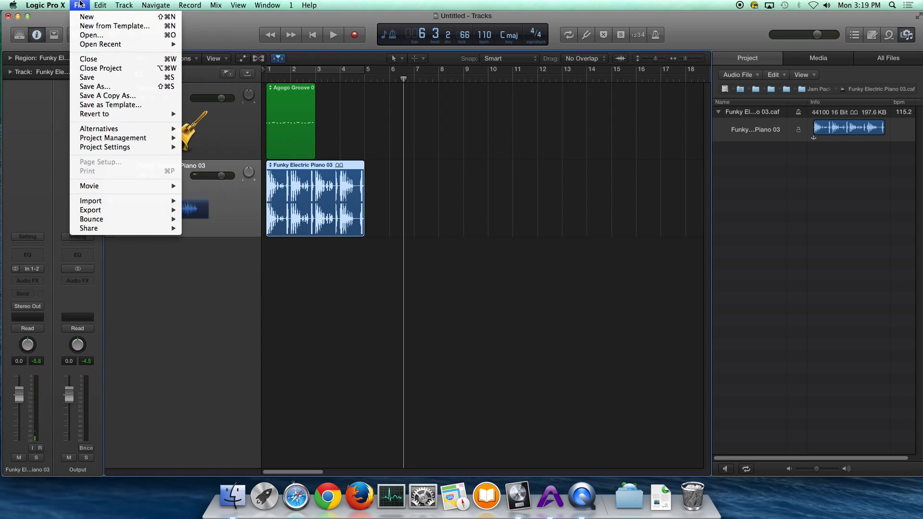
pyautogui.moveTo(150, 206)
pyautogui.click(211, 210)
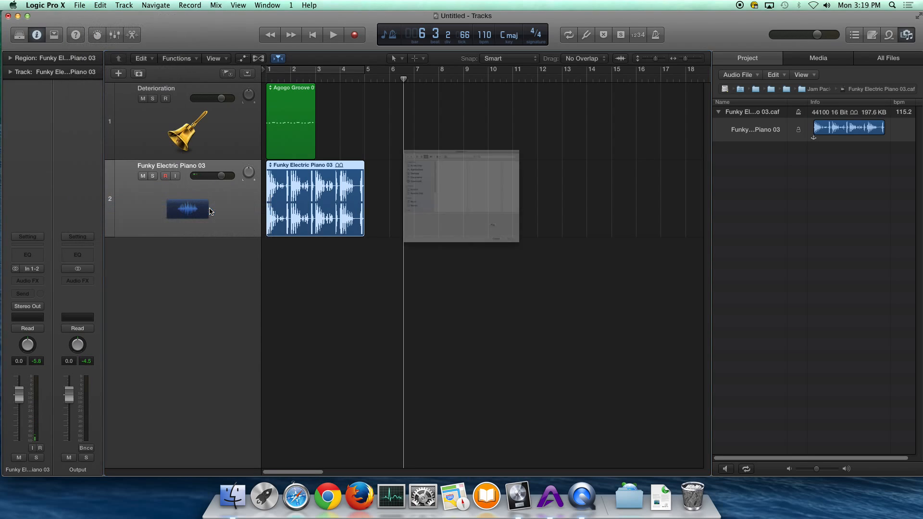
pyautogui.click(433, 120)
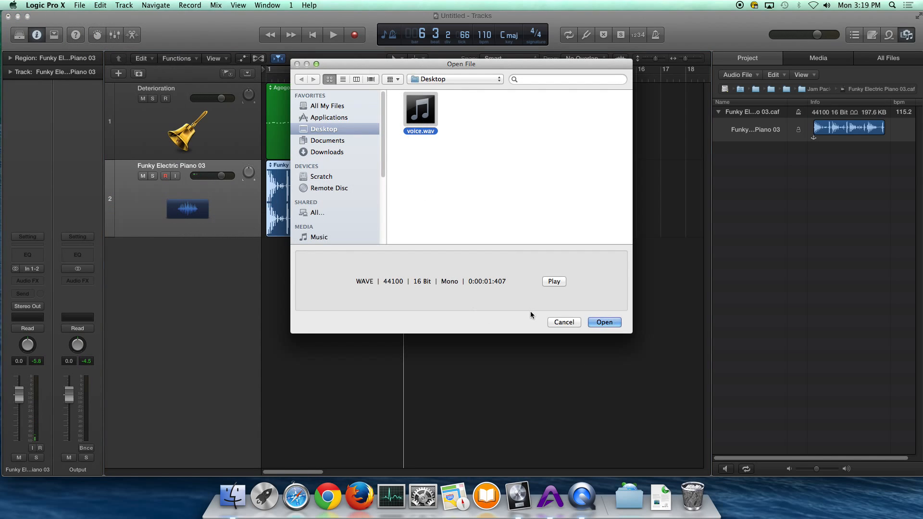
pyautogui.click(605, 322)
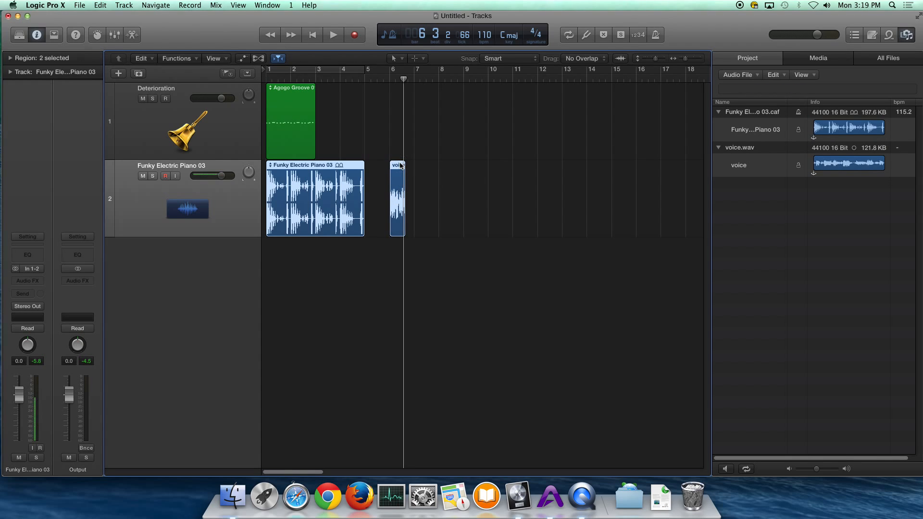
pyautogui.moveTo(394, 166); pyautogui.dragTo(371, 168)
pyautogui.click(391, 144)
# - Review the available drag modes without changing the current one, and play the voice region from just before bar 5
pyautogui.click(592, 58)
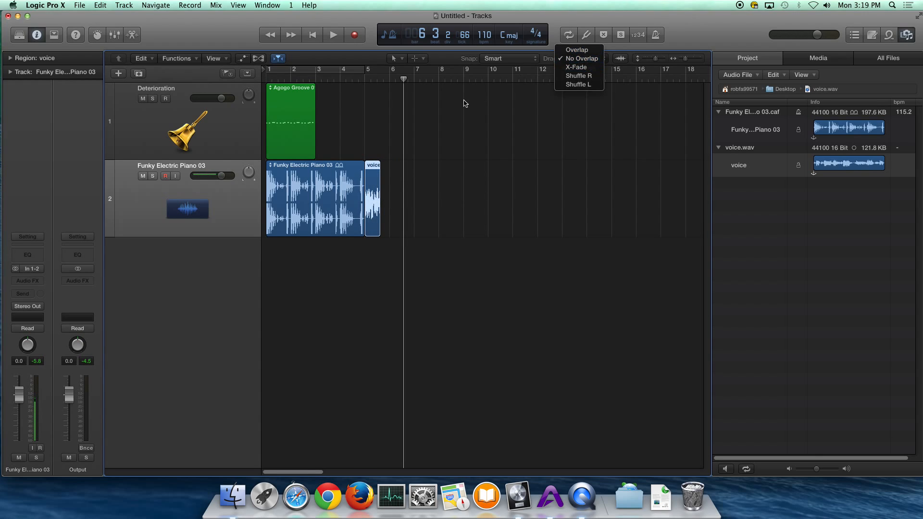
pyautogui.click(423, 131)
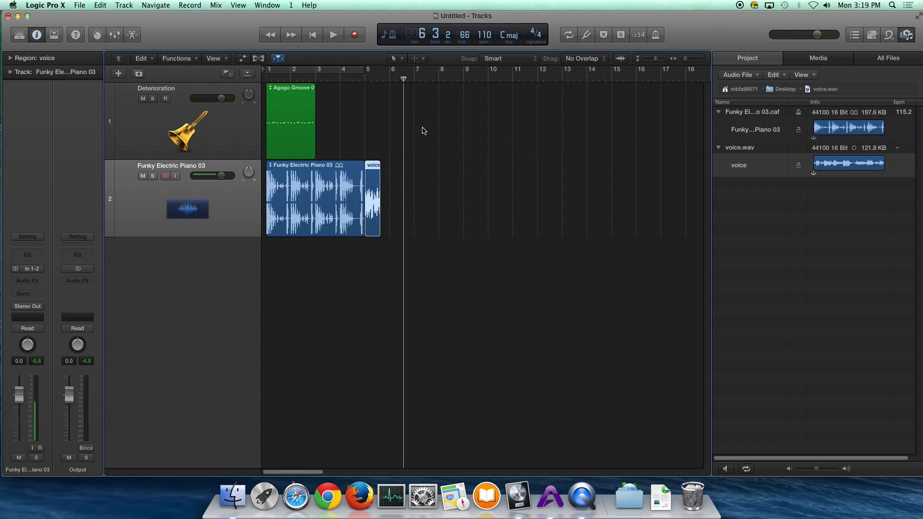
pyautogui.click(371, 168)
pyautogui.doubleClick(363, 80)
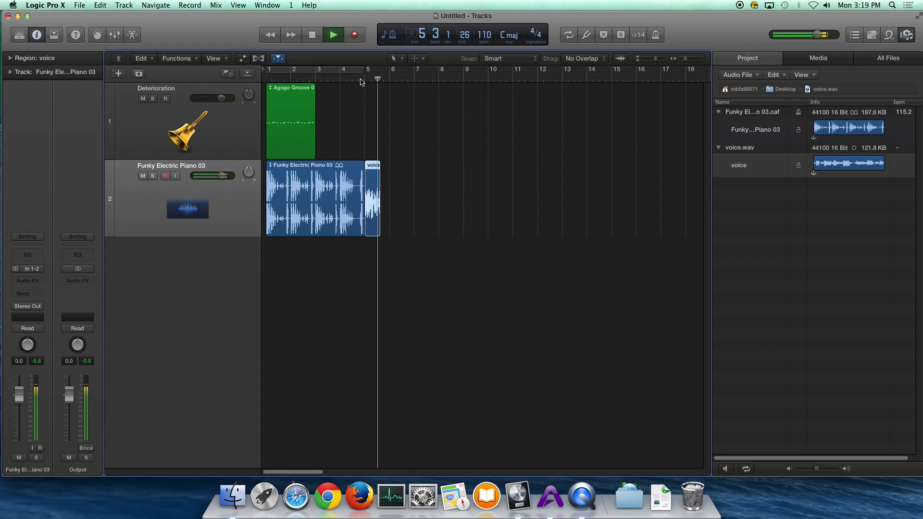
pyautogui.click(362, 81)
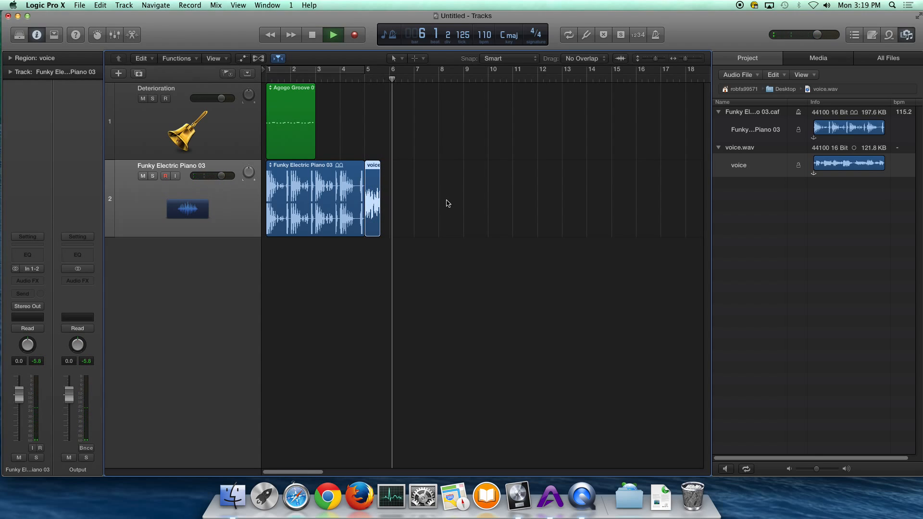
pyautogui.press('space')
# - Delete the voice region from the Funky Electric Piano 03 track and remove voice.wav from the project's audio files
pyautogui.click(375, 138)
pyautogui.click(380, 169)
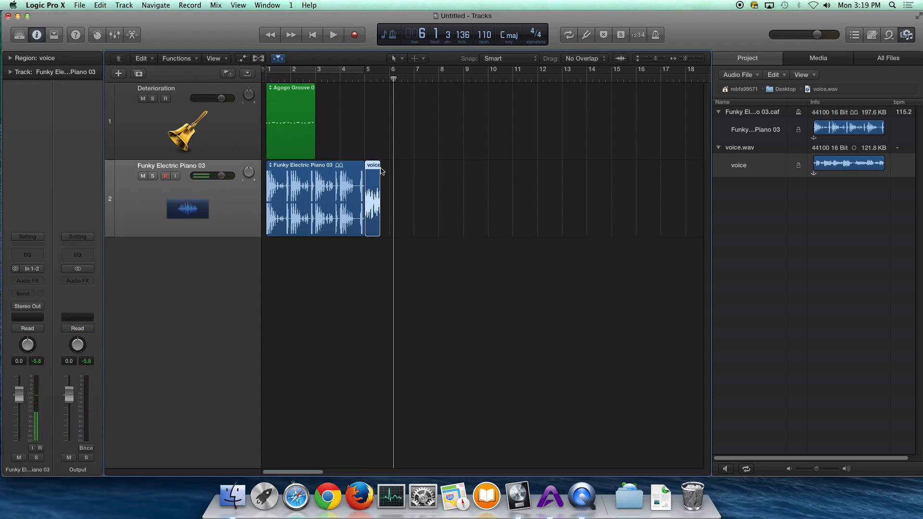
pyautogui.press('Delete')
pyautogui.click(786, 163)
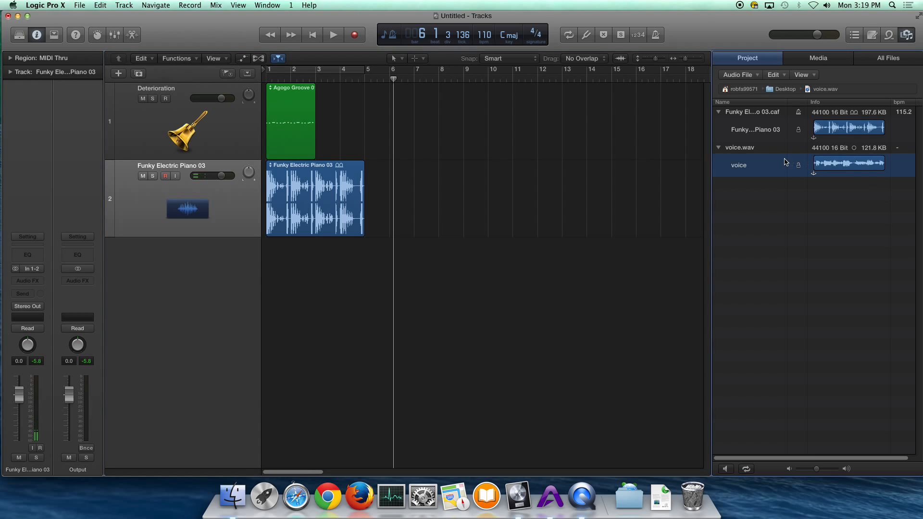
pyautogui.press('Delete')
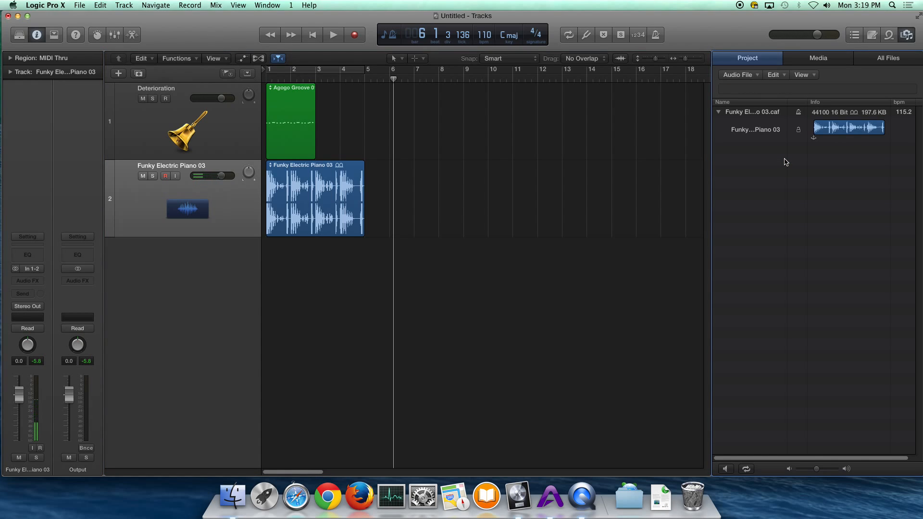
# - Switch to Finder, open the Desktop folder and place voice.wav on the Funky Electric Piano 03 track at bar 6
pyautogui.press('super+Tab')
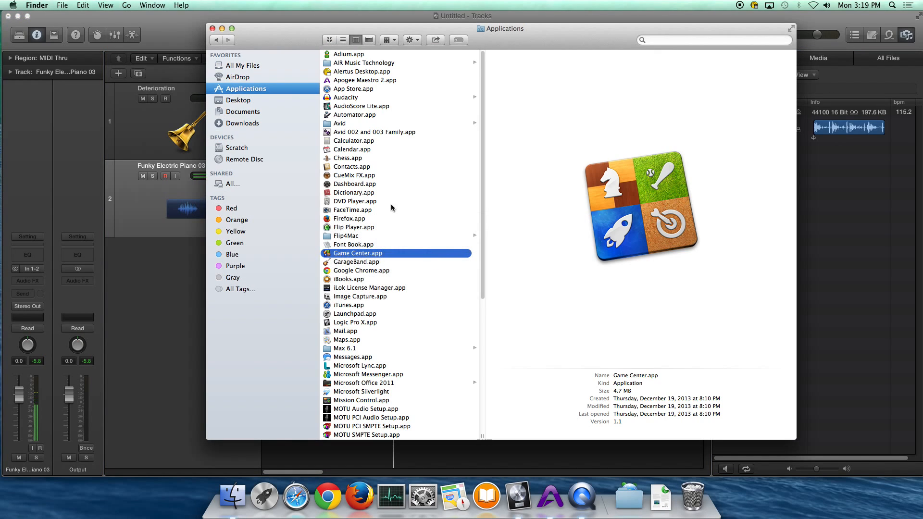
pyautogui.click(238, 100)
pyautogui.moveTo(279, 38); pyautogui.dragTo(567, 28)
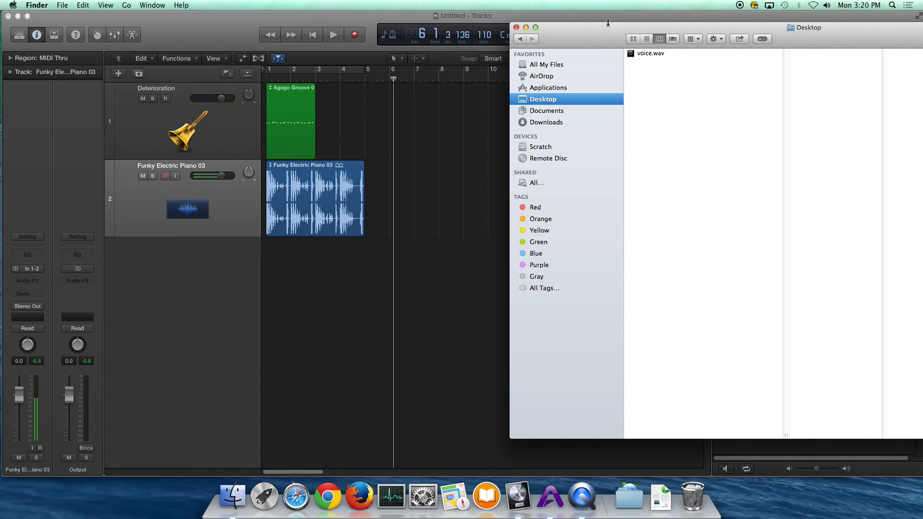
pyautogui.moveTo(632, 55); pyautogui.dragTo(394, 197)
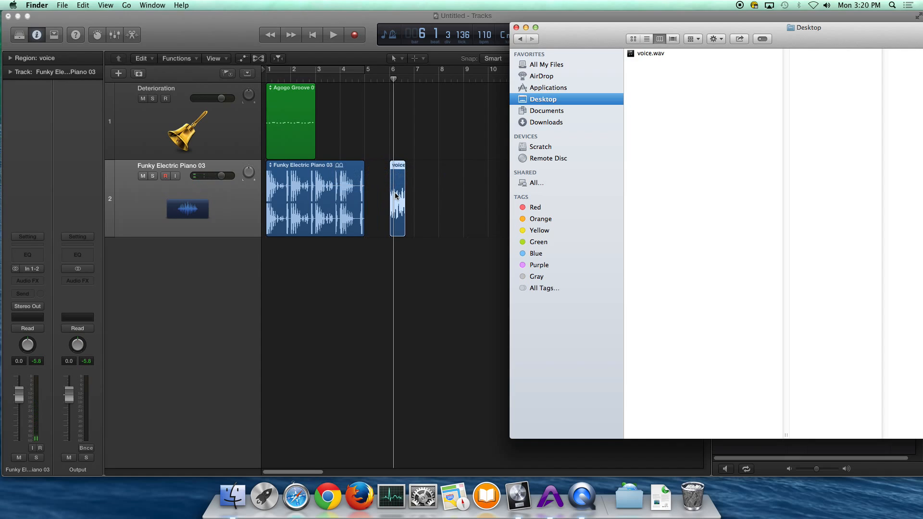
# - Play the voice region from bar 5 beat 4, and stop playback after the region ends
pyautogui.click(390, 82)
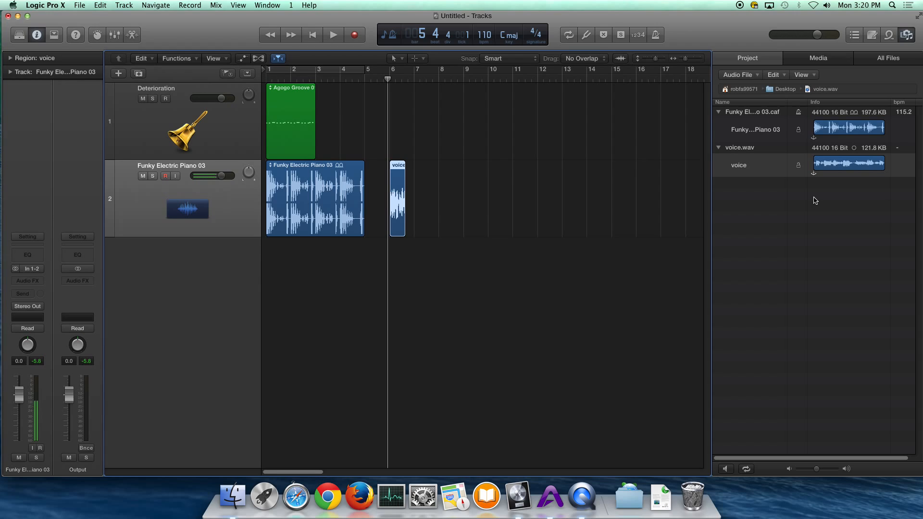
pyautogui.press('space')
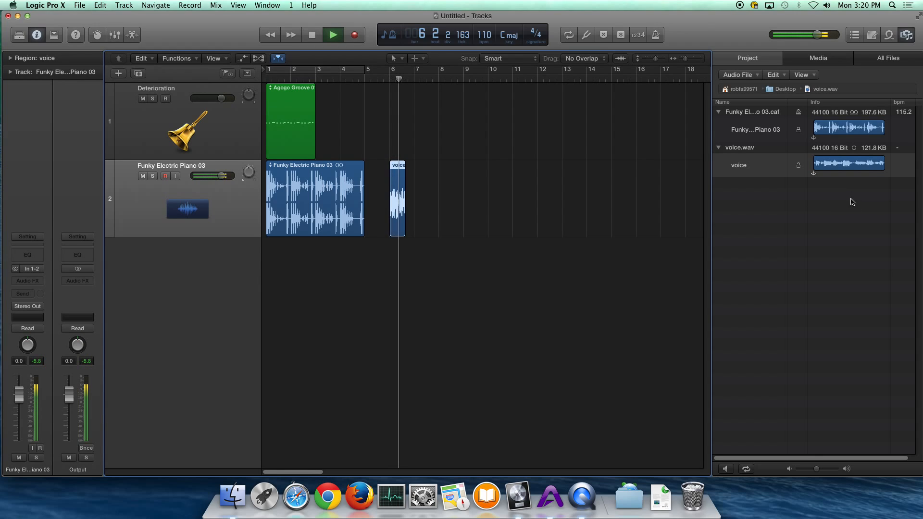
pyautogui.press('space')
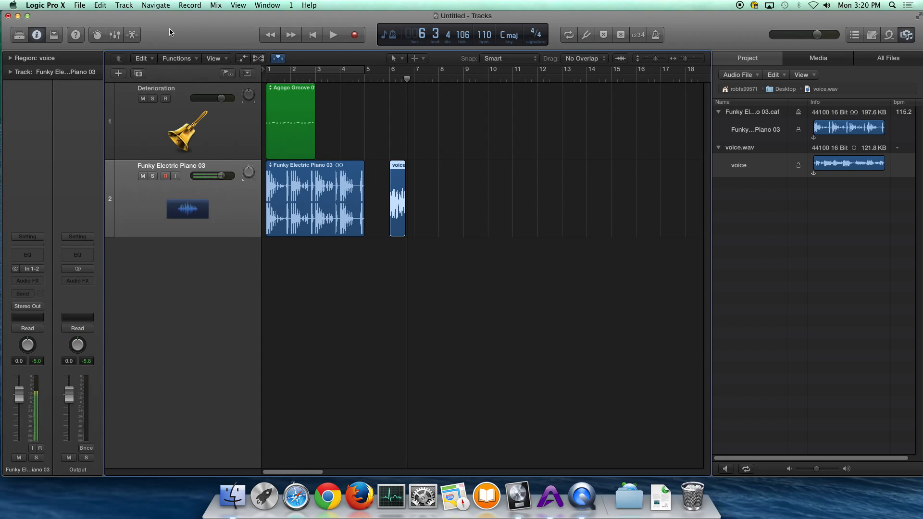
# - Review the Audio device, MIDI, Advanced and General preferences, and close the preferences window without changing anything
pyautogui.click(58, 5)
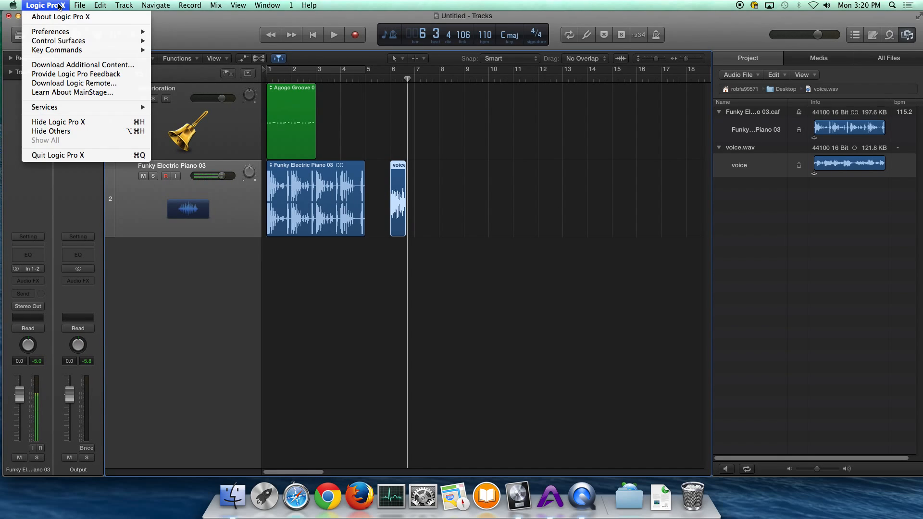
pyautogui.moveTo(66, 34)
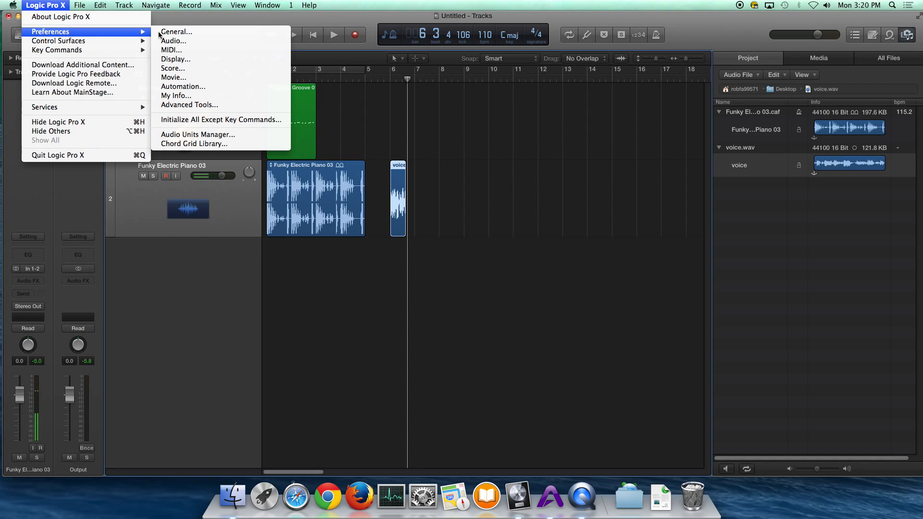
pyautogui.click(257, 41)
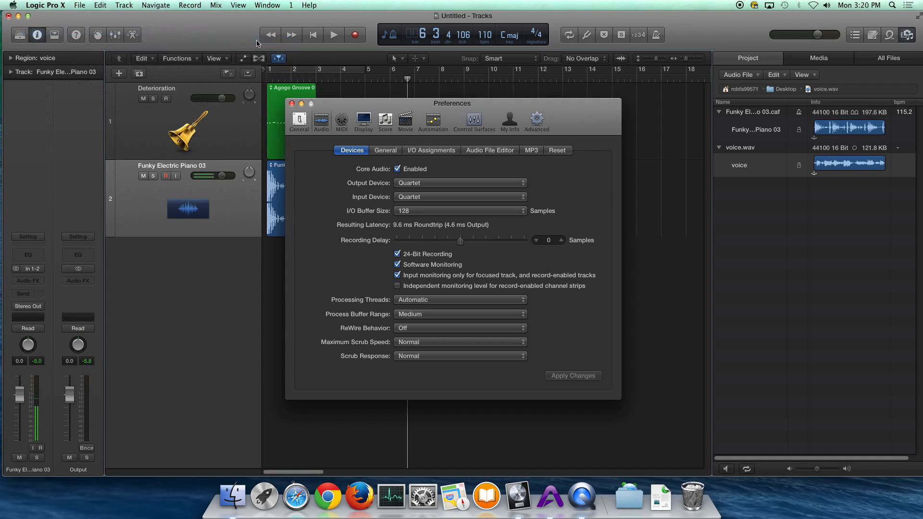
pyautogui.moveTo(509, 106); pyautogui.dragTo(476, 30)
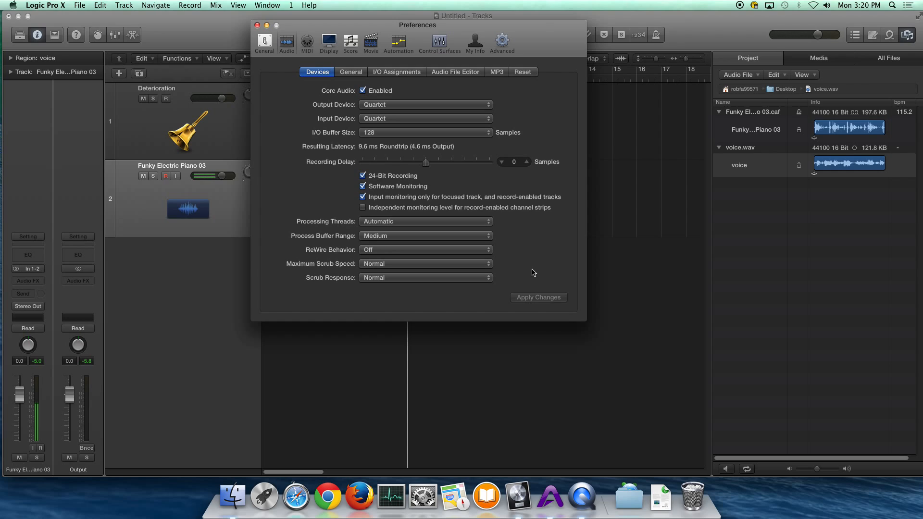
pyautogui.click(307, 43)
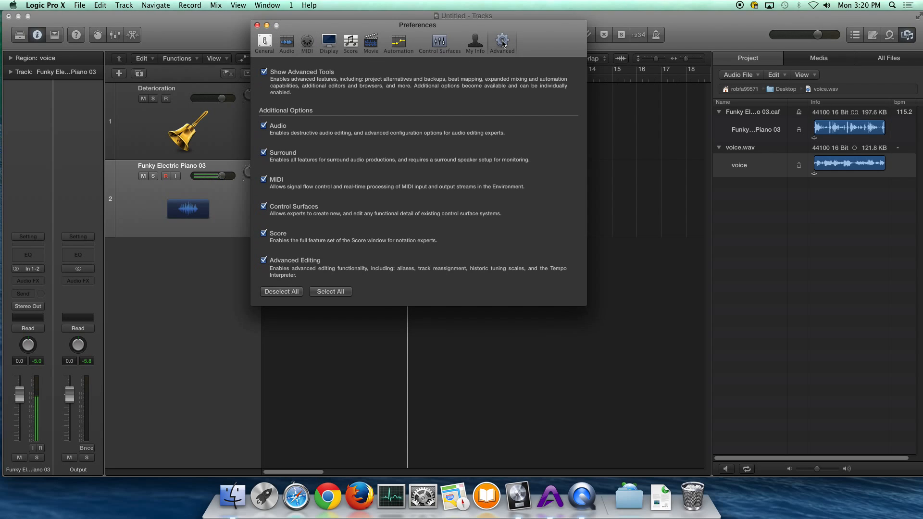
pyautogui.click(266, 43)
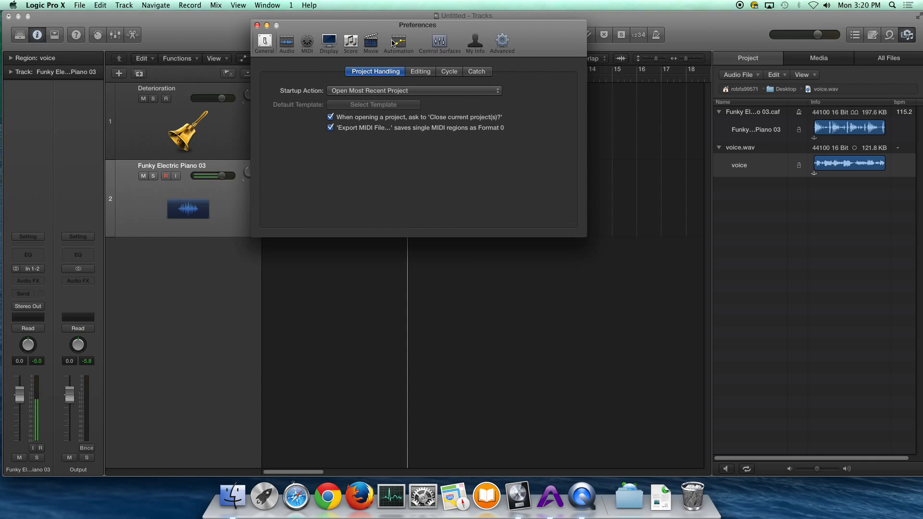
pyautogui.moveTo(351, 27); pyautogui.dragTo(390, 105)
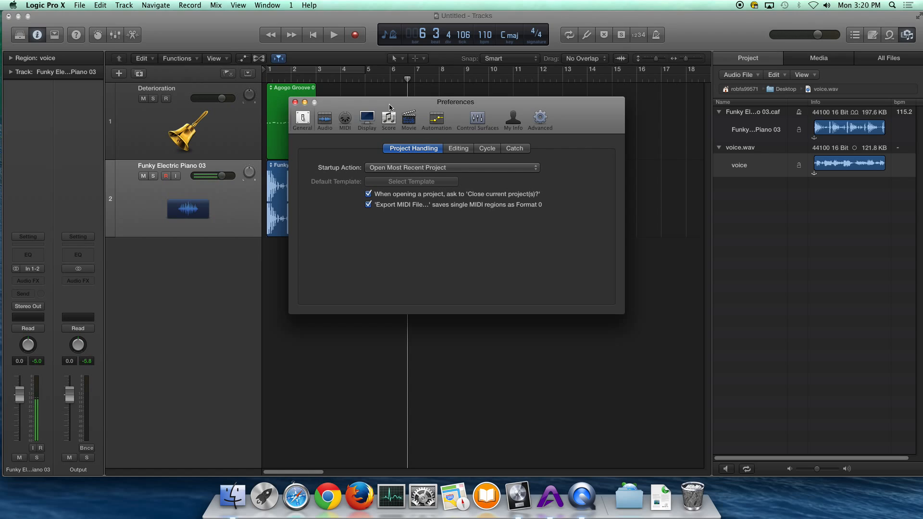
pyautogui.click(295, 102)
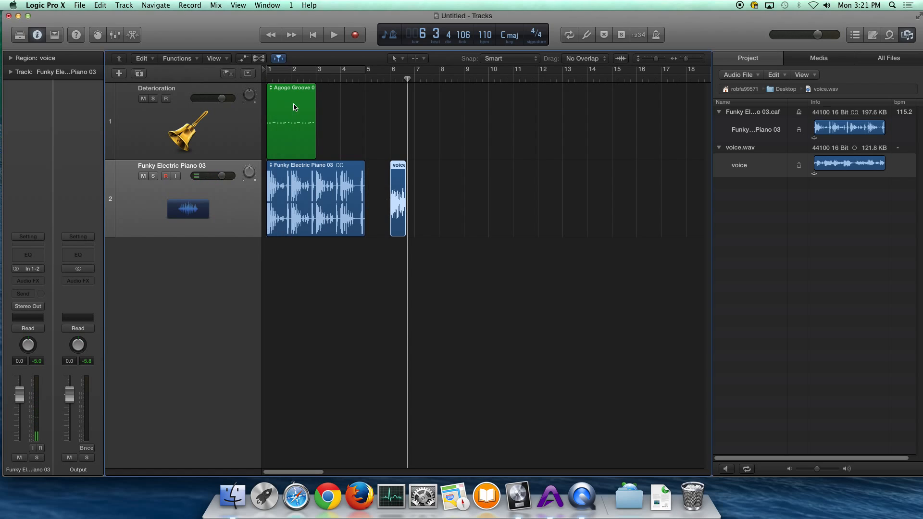
# - Move the voice region directly after the piano loop at bar 5, and copy the Agogo Groove region to bar 3
pyautogui.moveTo(400, 171); pyautogui.dragTo(386, 168)
pyautogui.click(290, 89)
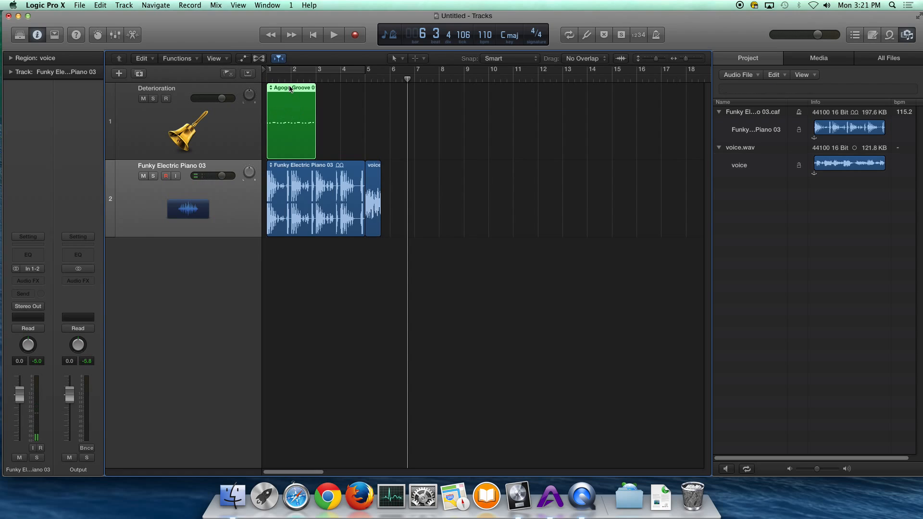
pyautogui.moveTo(293, 89); pyautogui.dragTo(343, 89)
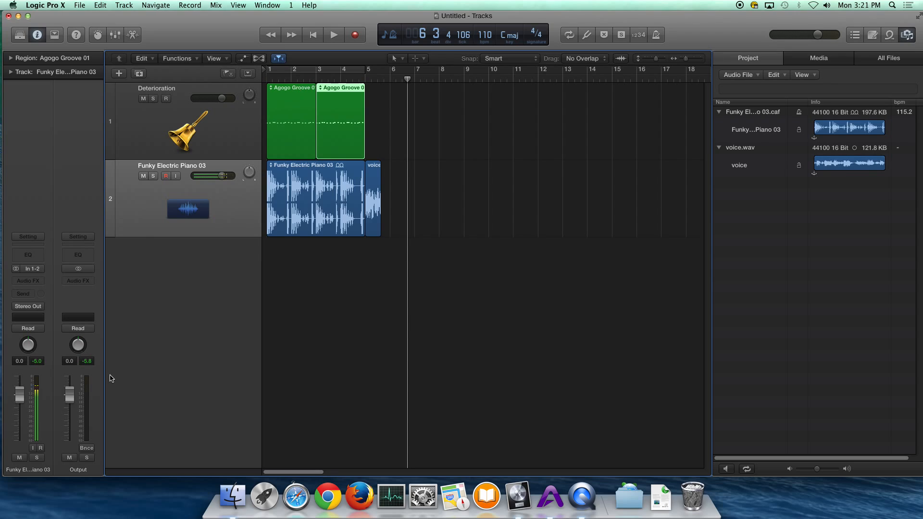
# - Lower the Funky Electric Piano 03 track's volume to -3.1 dB, and move the playhead to bar 1
pyautogui.click(231, 221)
pyautogui.moveTo(221, 176); pyautogui.dragTo(217, 176)
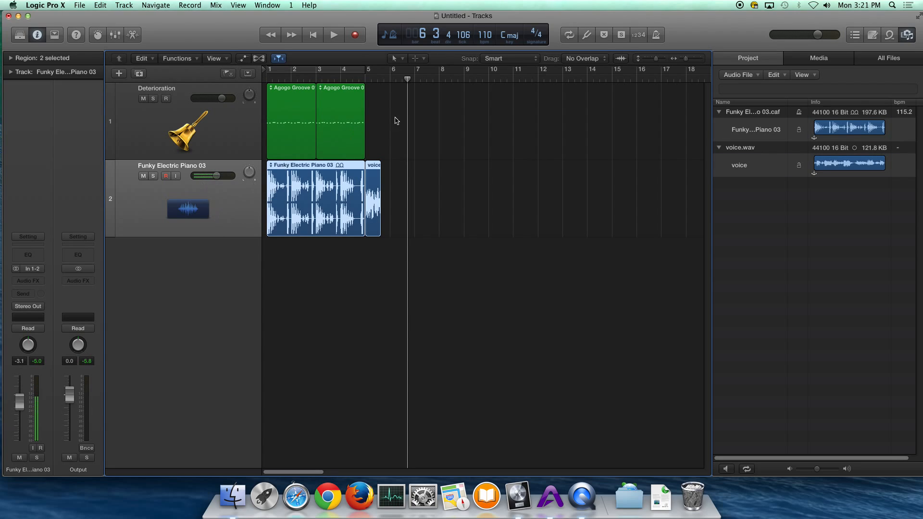
pyautogui.click(267, 72)
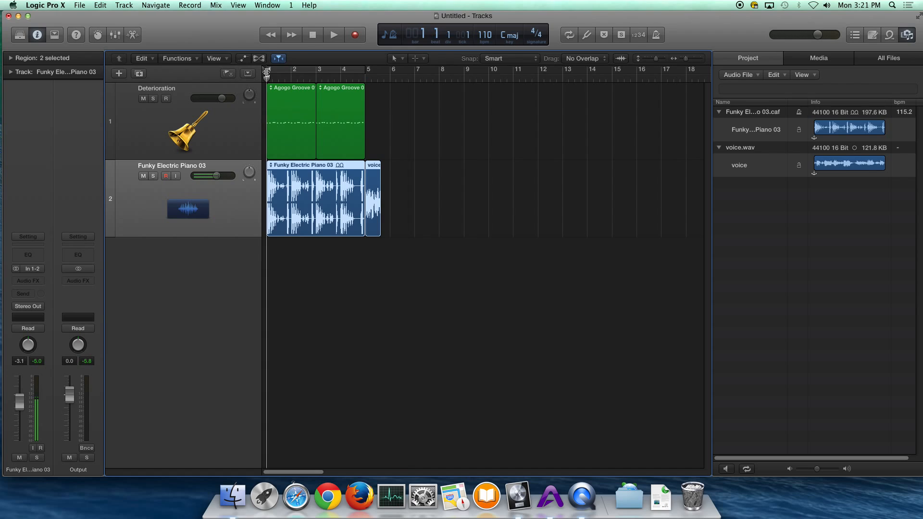
# - Show the toolbar, and look through the Bounce commands for regions, tracks and project without choosing one
pyautogui.click(55, 34)
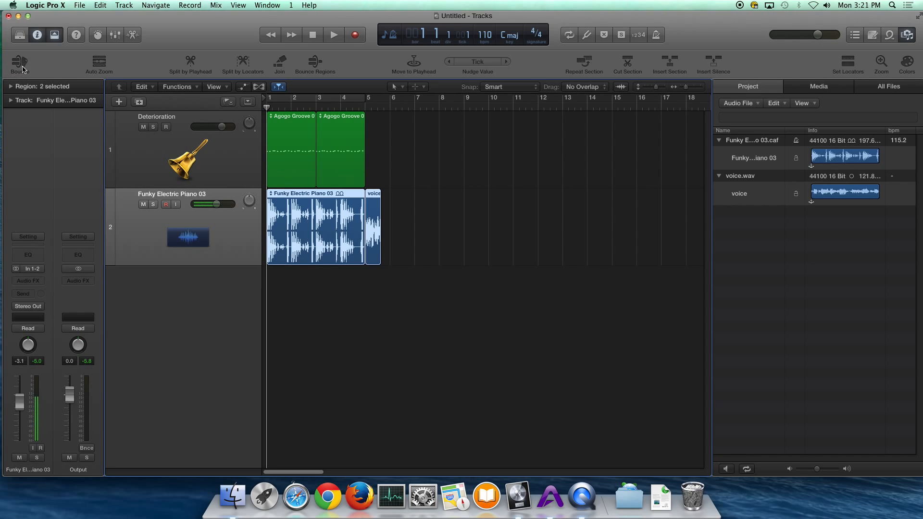
pyautogui.click(80, 6)
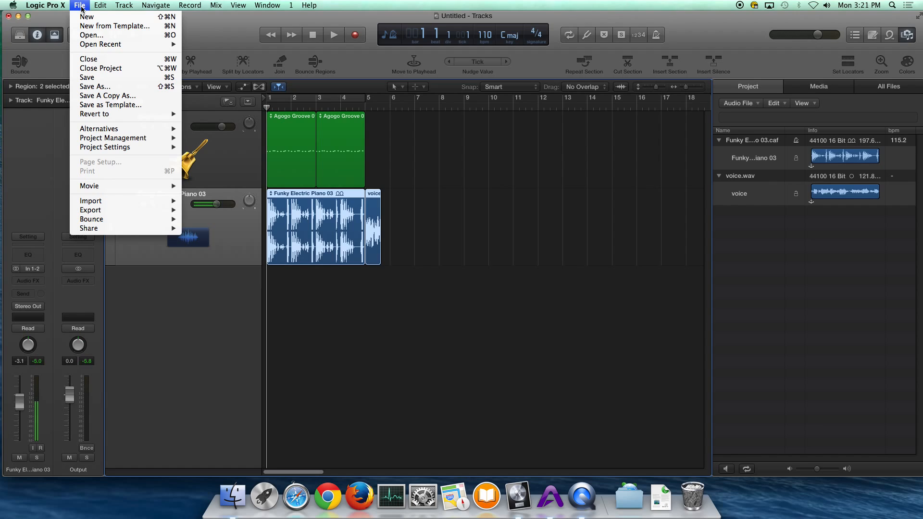
pyautogui.moveTo(143, 221)
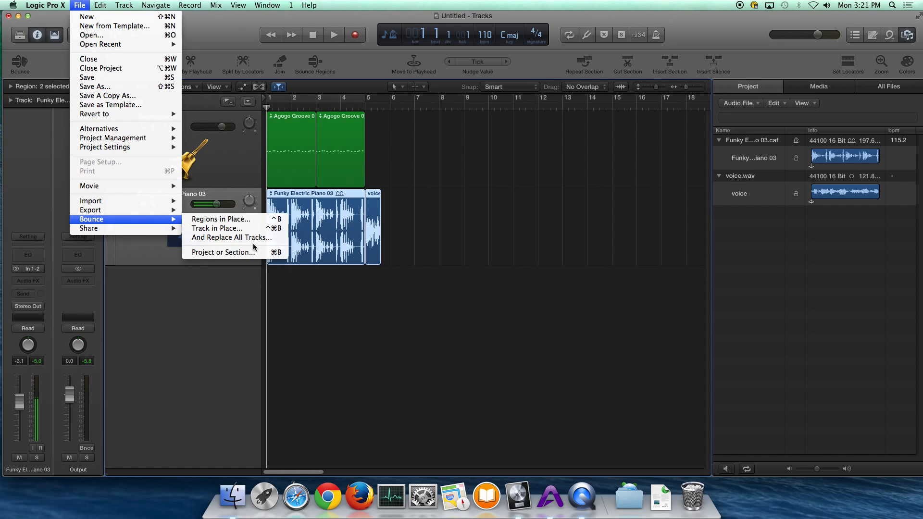
pyautogui.click(206, 27)
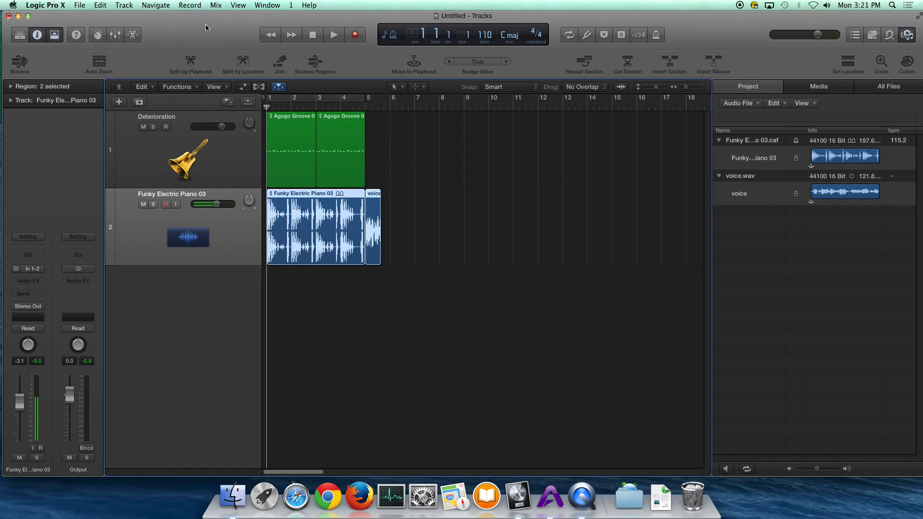
# - Examine the bounce settings for the selected piano and voice regions, and cancel the bounce
pyautogui.click(21, 66)
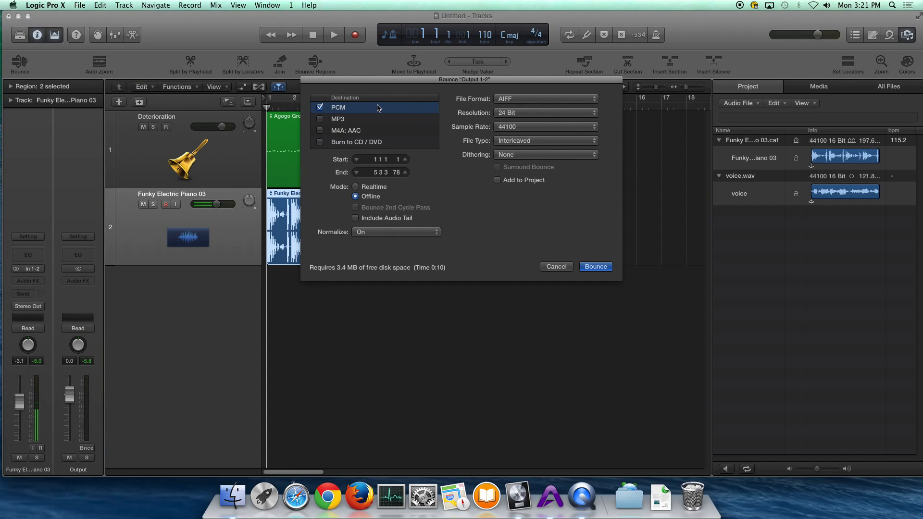
pyautogui.moveTo(397, 81); pyautogui.dragTo(479, 144)
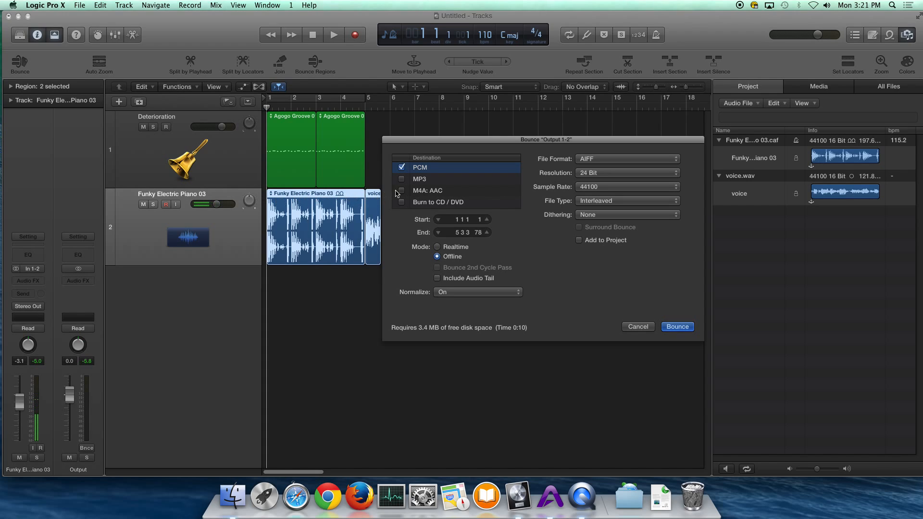
pyautogui.click(638, 327)
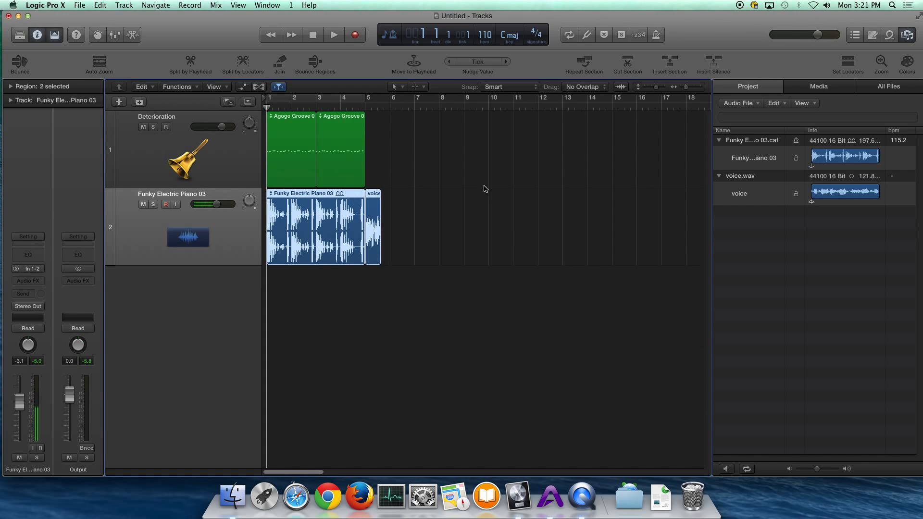
# - Examine the bounce range for only the voice region, with the bounce window moved clear of the tracks
pyautogui.click(484, 190)
pyautogui.click(373, 197)
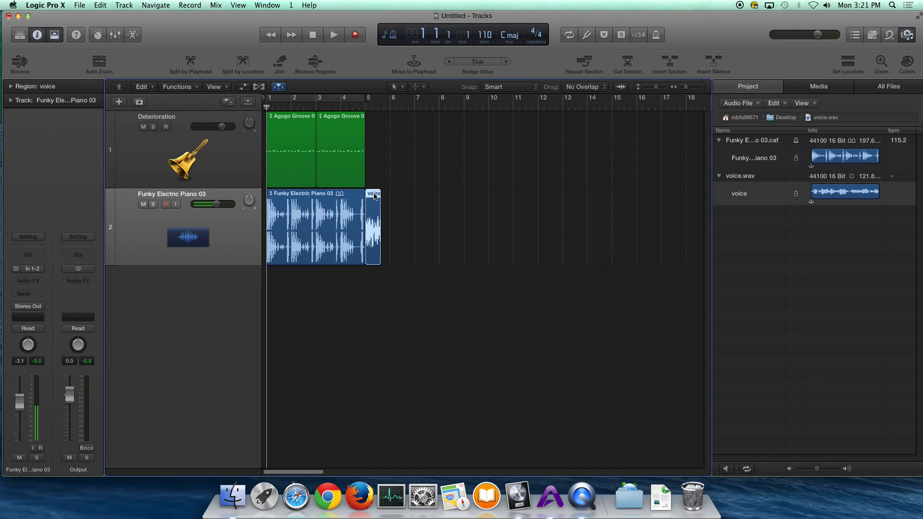
pyautogui.click(22, 64)
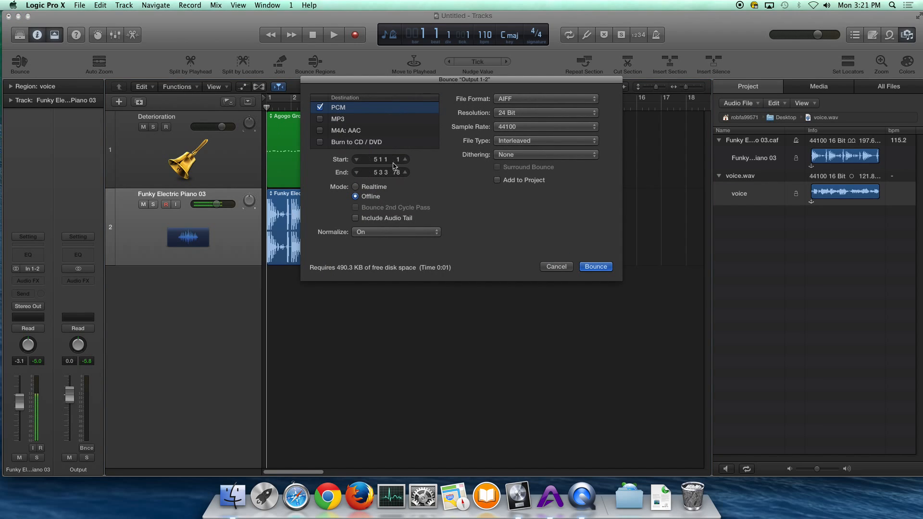
pyautogui.moveTo(383, 153); pyautogui.dragTo(592, 182)
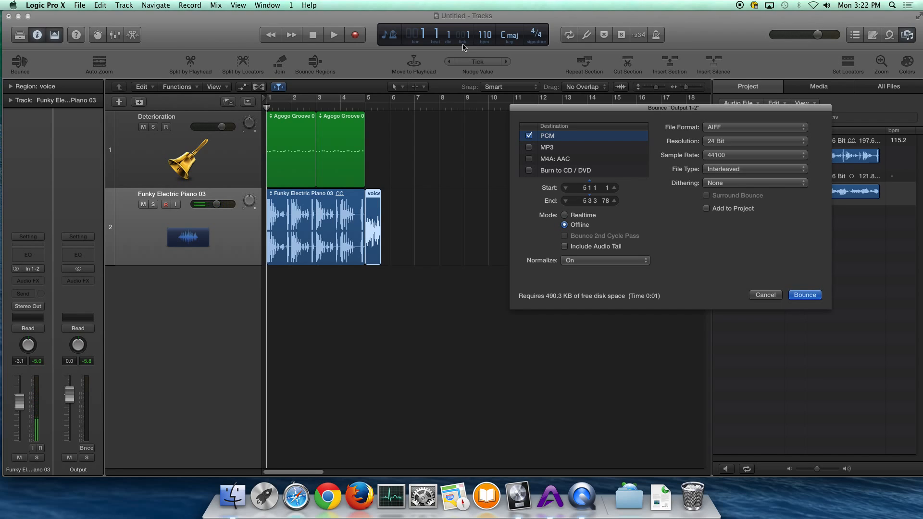
pyautogui.moveTo(600, 117); pyautogui.dragTo(520, 129)
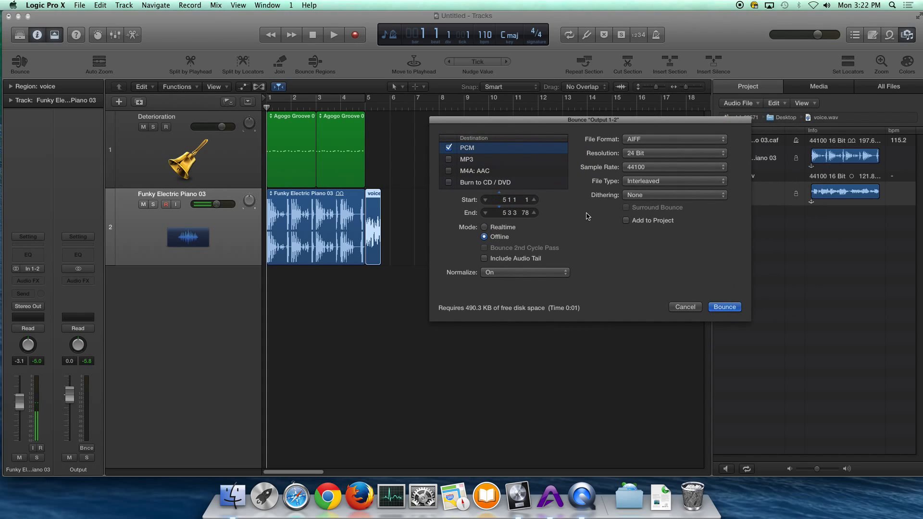
# - Try setting the bounce start position to 1 1 1 1 for the voice region, and cancel the bounce
pyautogui.moveTo(506, 200); pyautogui.dragTo(508, 203)
pyautogui.doubleClick(507, 202)
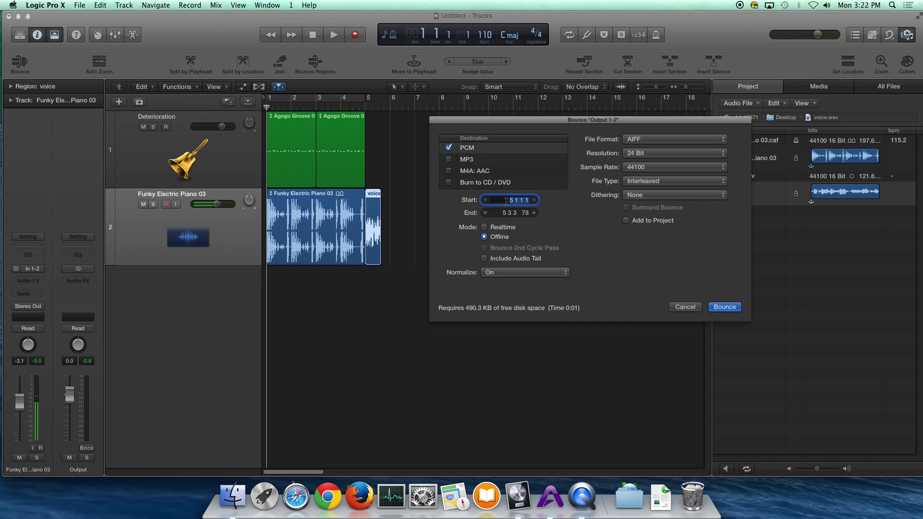
pyautogui.write('5')
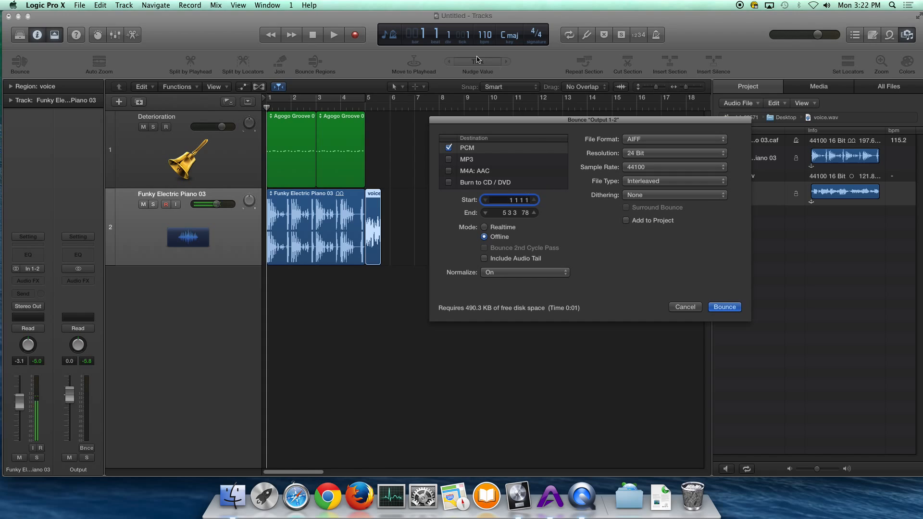
pyautogui.press('Return')
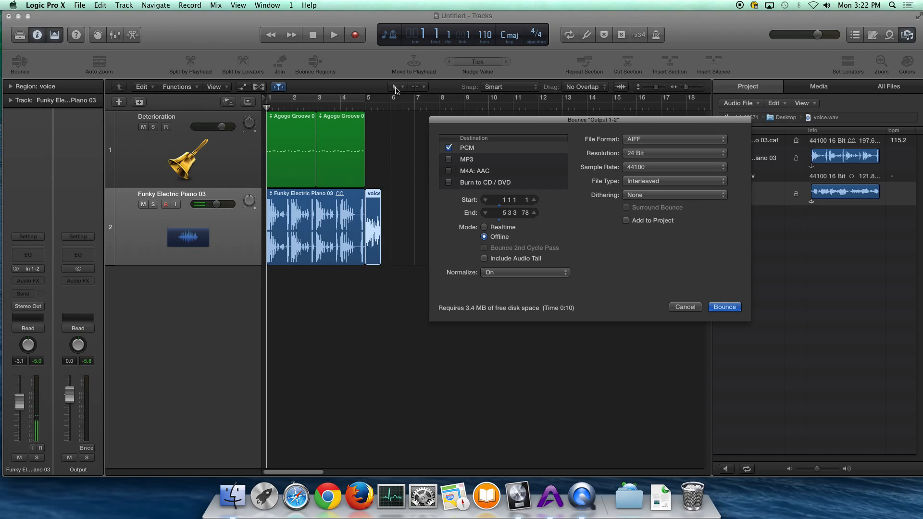
pyautogui.click(684, 307)
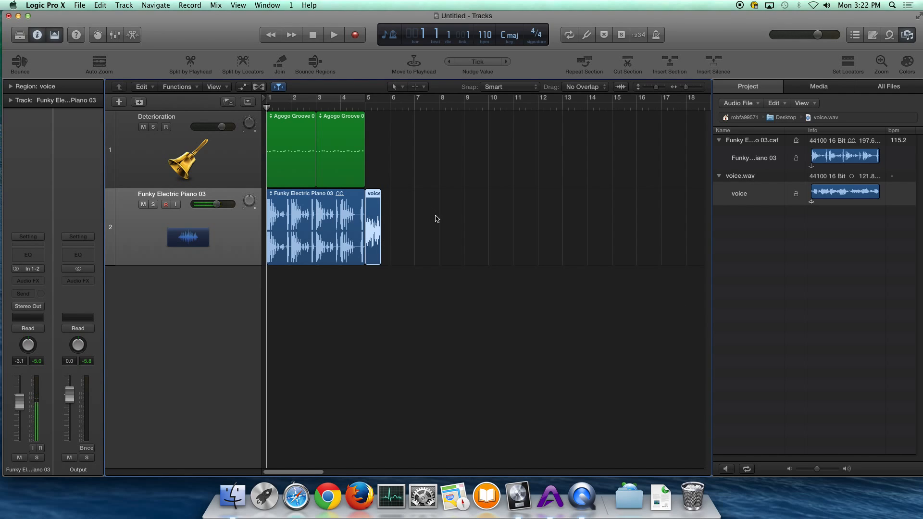
# - Open the bounce settings for all four regions on both tracks, and set the PCM file format to Wave
pyautogui.moveTo(437, 216); pyautogui.dragTo(267, 114)
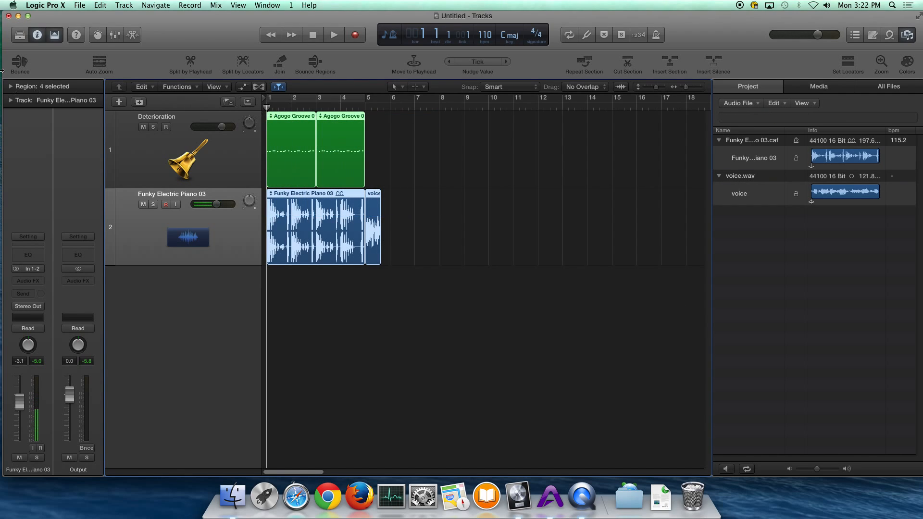
pyautogui.click(21, 66)
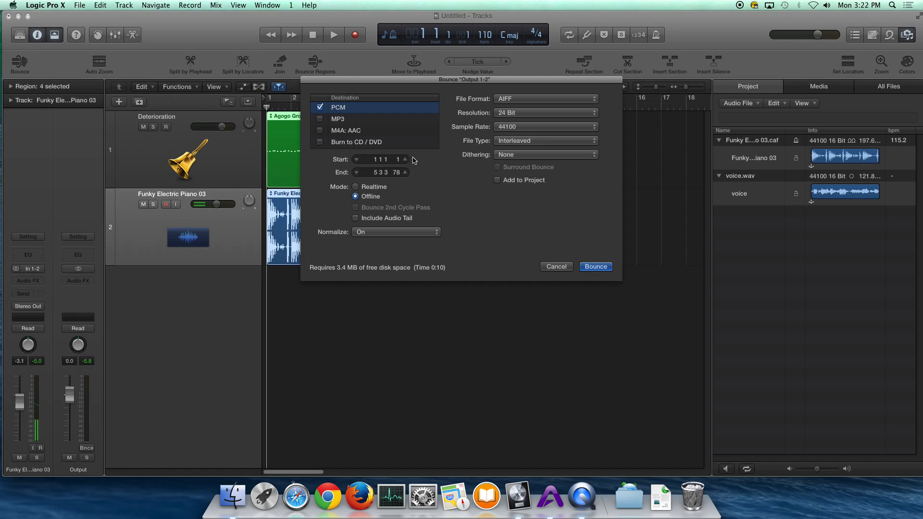
pyautogui.moveTo(371, 80); pyautogui.dragTo(542, 154)
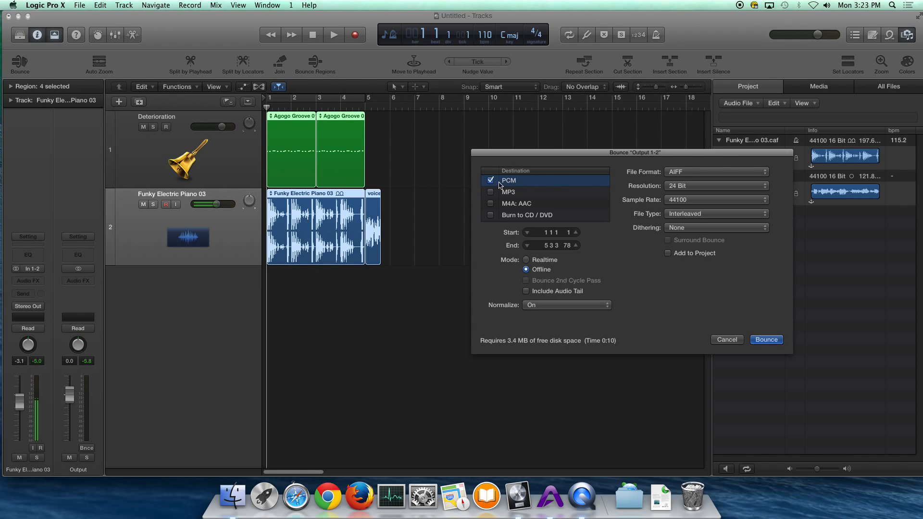
pyautogui.click(710, 172)
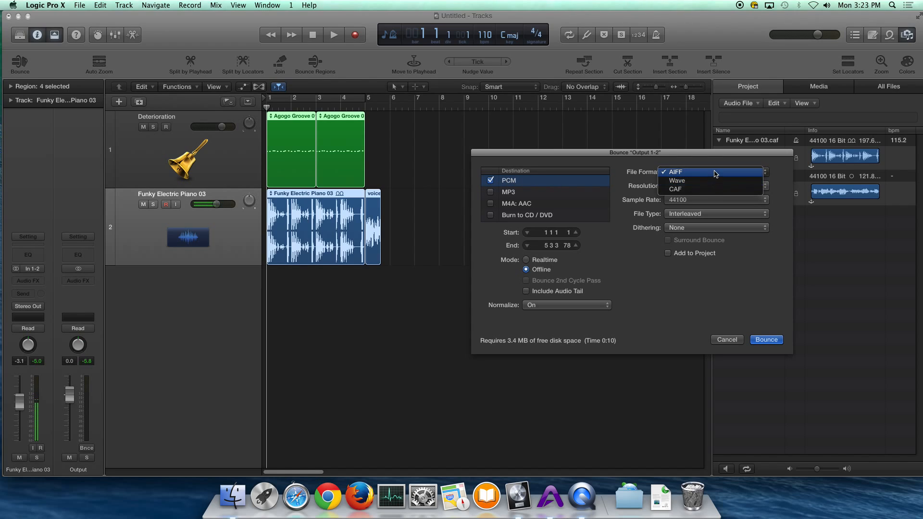
pyautogui.click(715, 173)
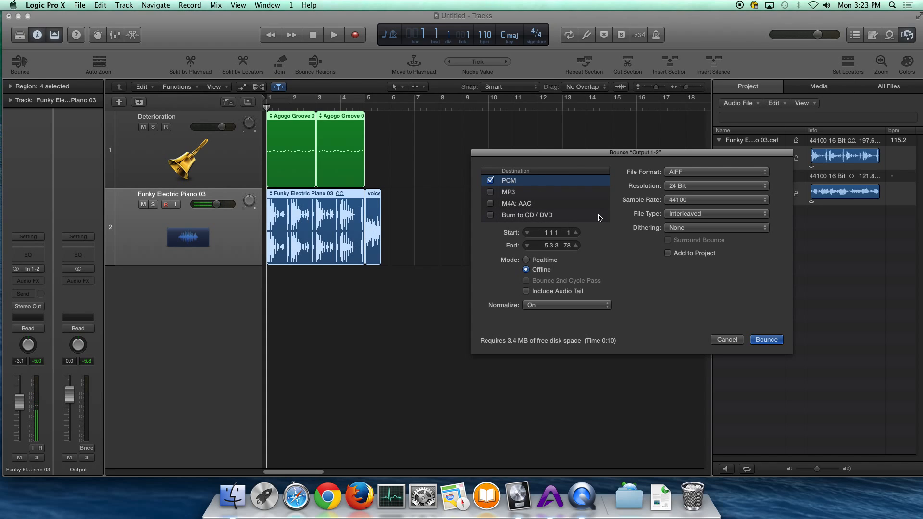
pyautogui.click(768, 174)
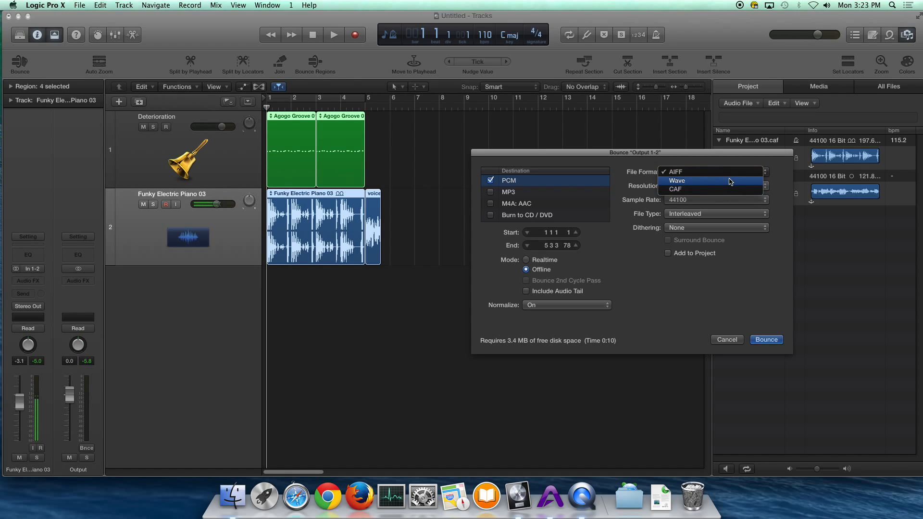
pyautogui.click(702, 181)
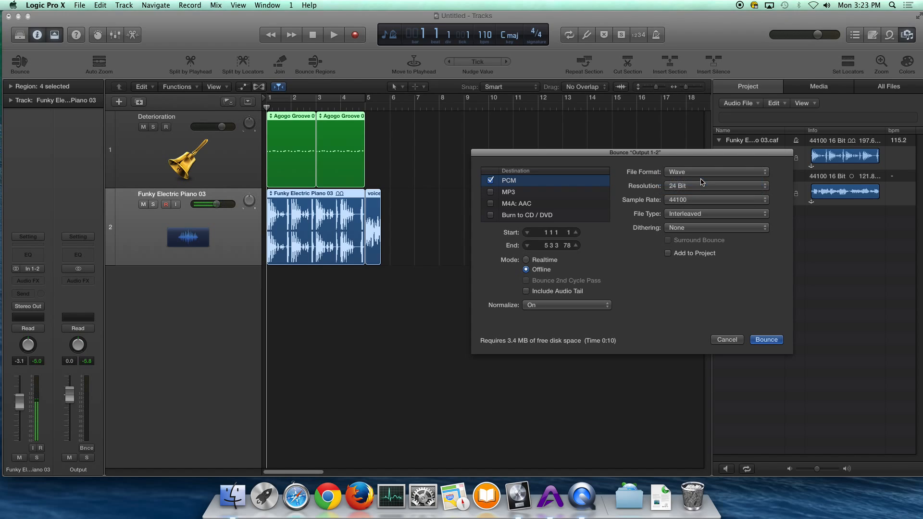
# - Look through the file format and dithering options for the bounce without choosing a different one
pyautogui.click(704, 176)
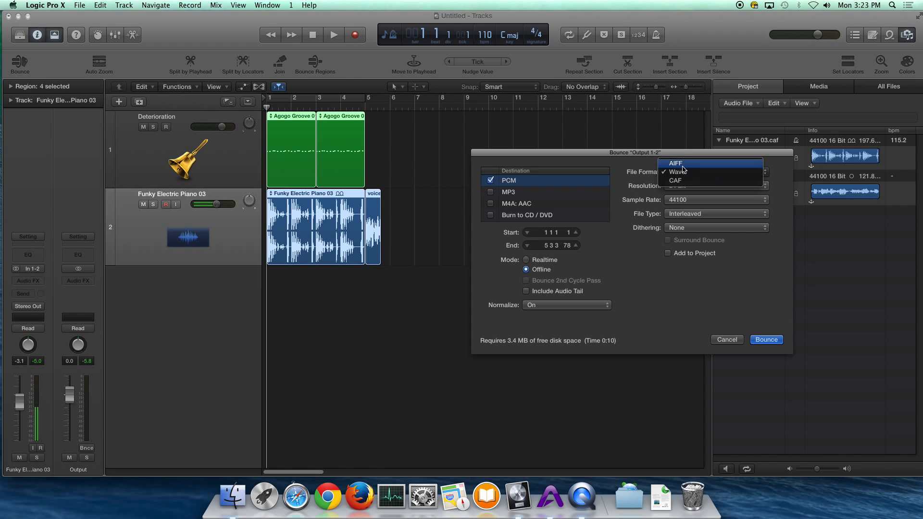
pyautogui.click(626, 168)
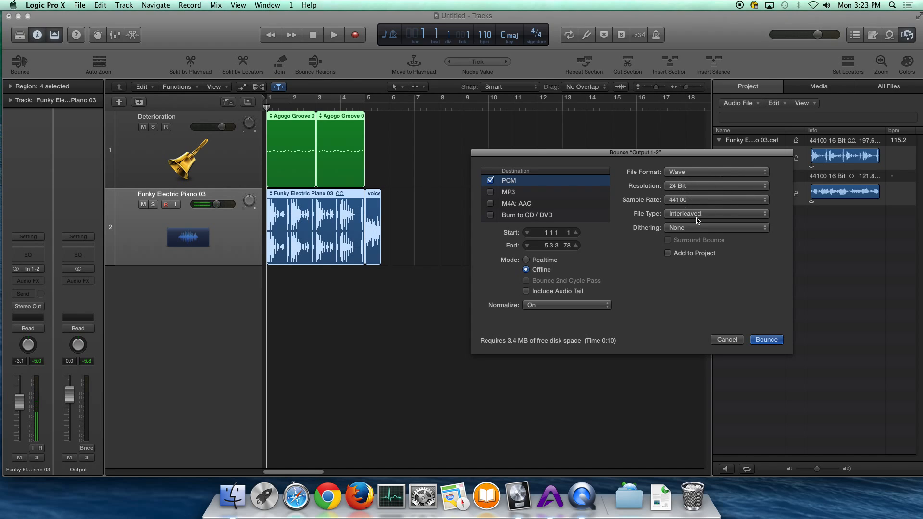
pyautogui.click(704, 230)
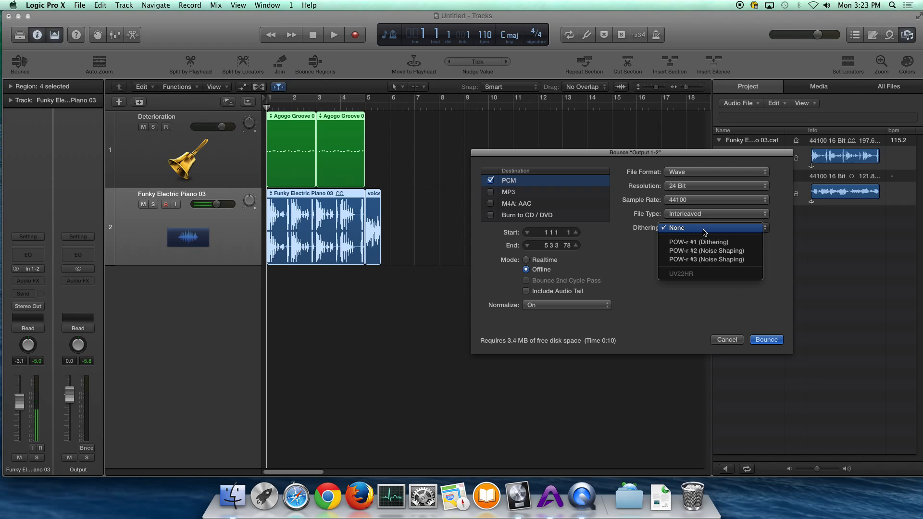
pyautogui.click(621, 236)
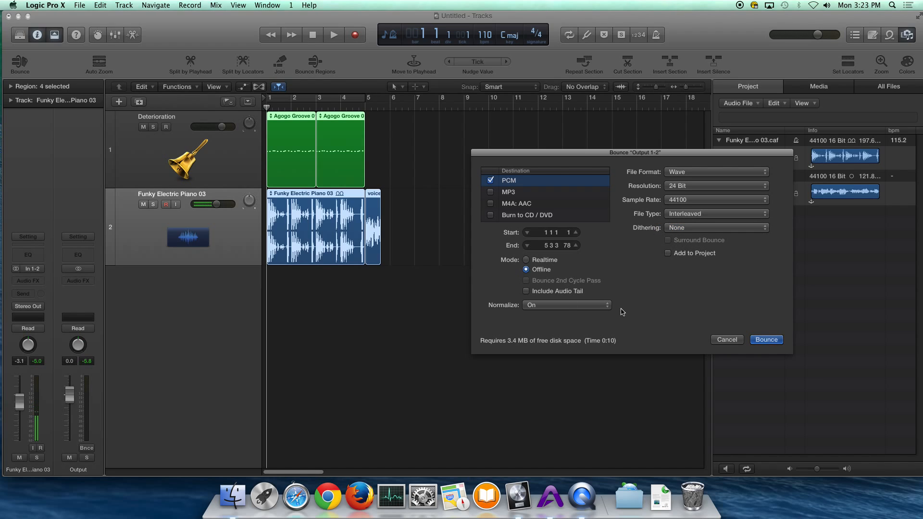
# - Bounce the project to the Desktop under the file name test
pyautogui.click(762, 341)
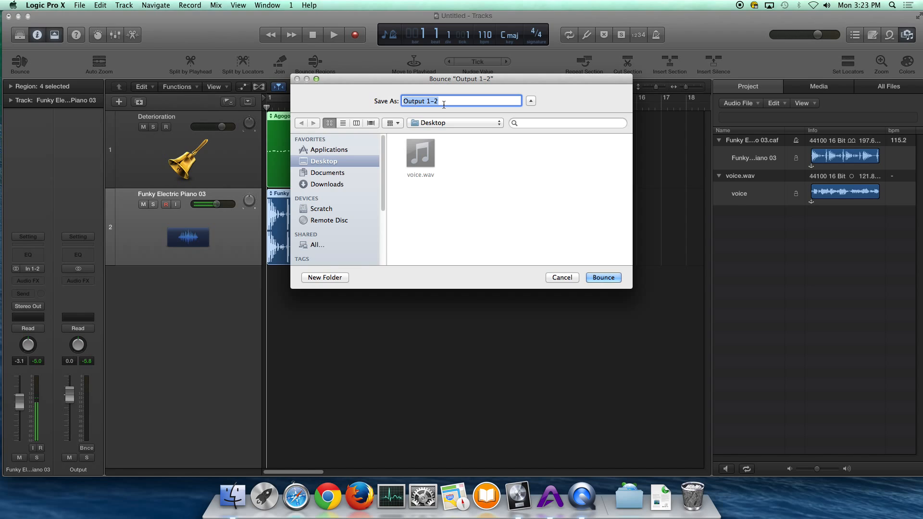
pyautogui.press('BackSpace')
pyautogui.write('test')
pyautogui.click(609, 278)
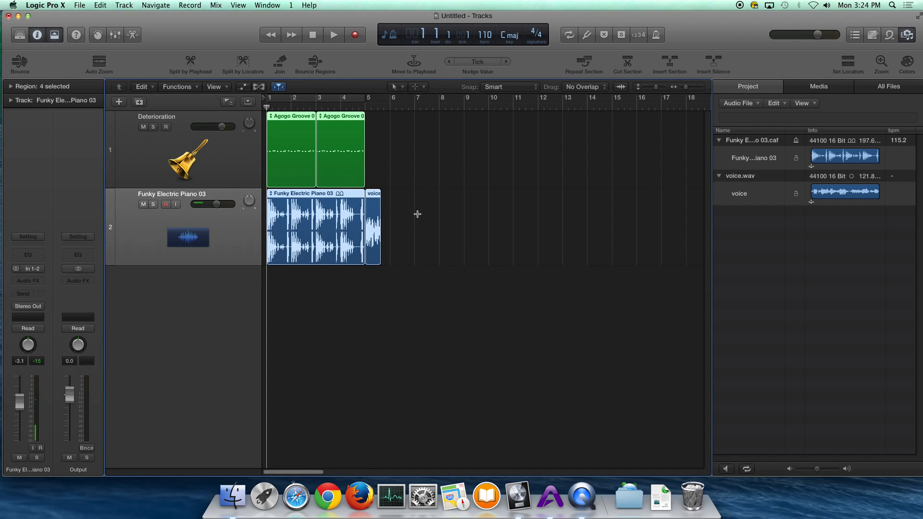
# - Switch to Finder, play a preview of test.wav on the Desktop, and return to Logic Pro X
pyautogui.press('super+Tab')
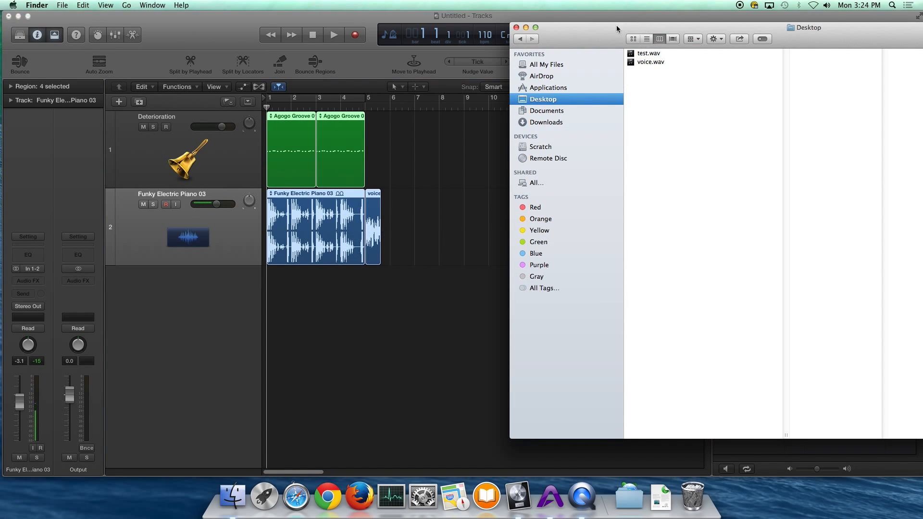
pyautogui.moveTo(617, 25); pyautogui.dragTo(351, 14)
pyautogui.click(370, 43)
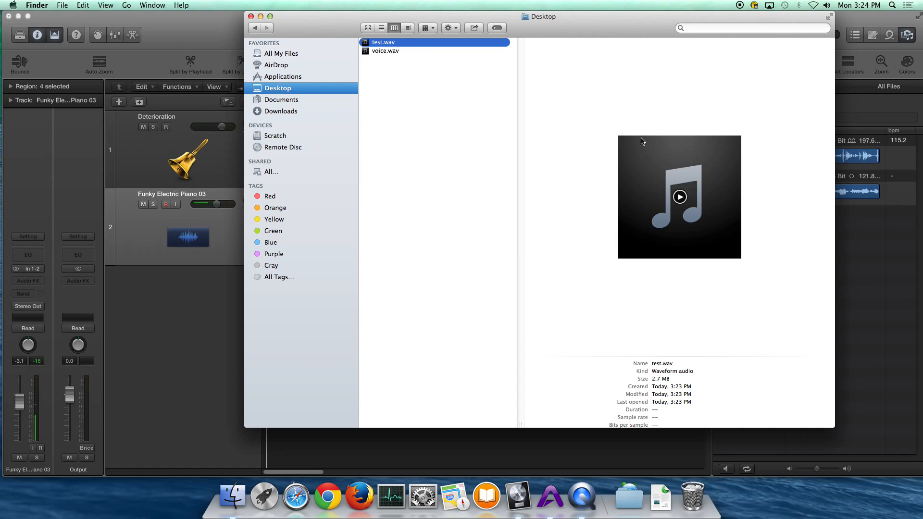
pyautogui.click(680, 198)
pyautogui.click(386, 129)
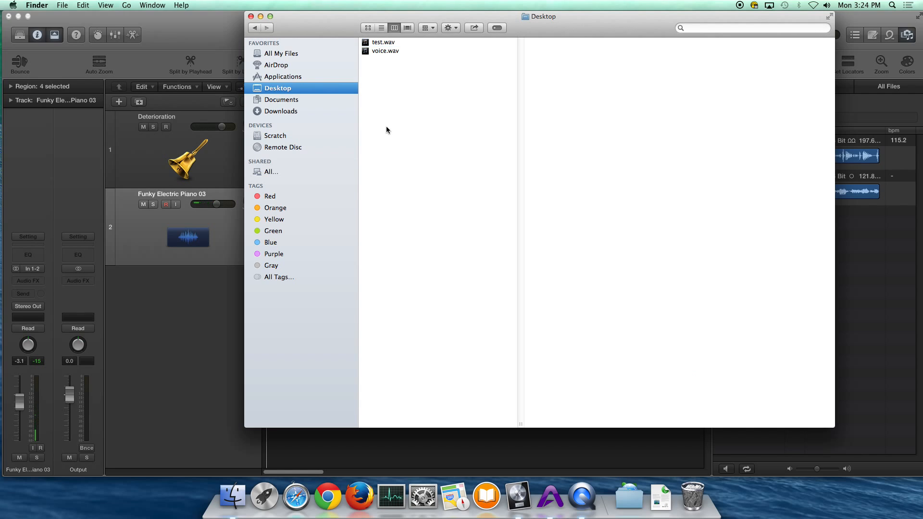
pyautogui.press('super+Tab')
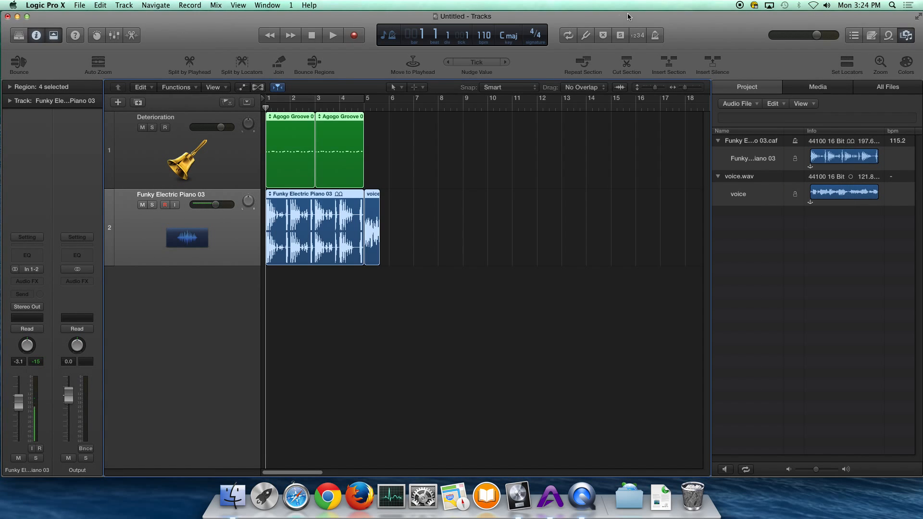
pyautogui.moveTo(635, 13); pyautogui.dragTo(636, 12)
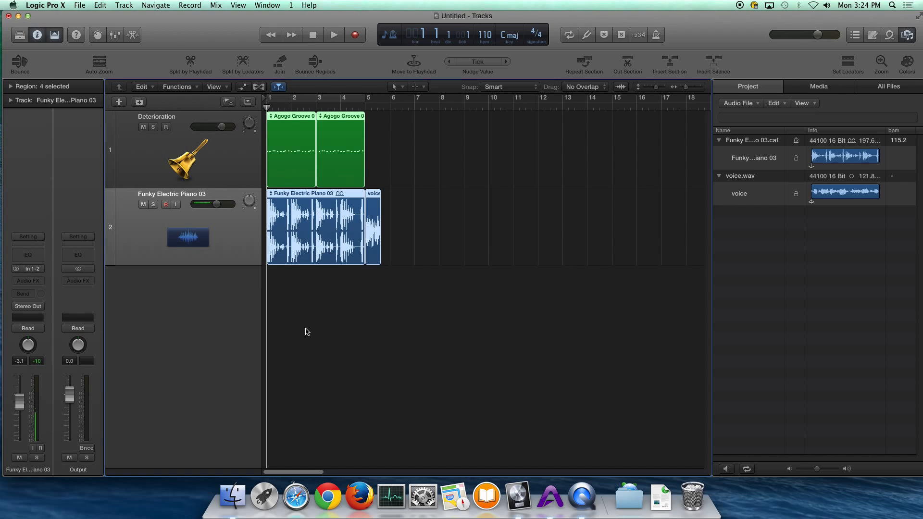
# - Switch to Apogee Maestro 2
pyautogui.press('super+Tab')
pyautogui.press('super+Tab')
pyautogui.press('super+Tab')
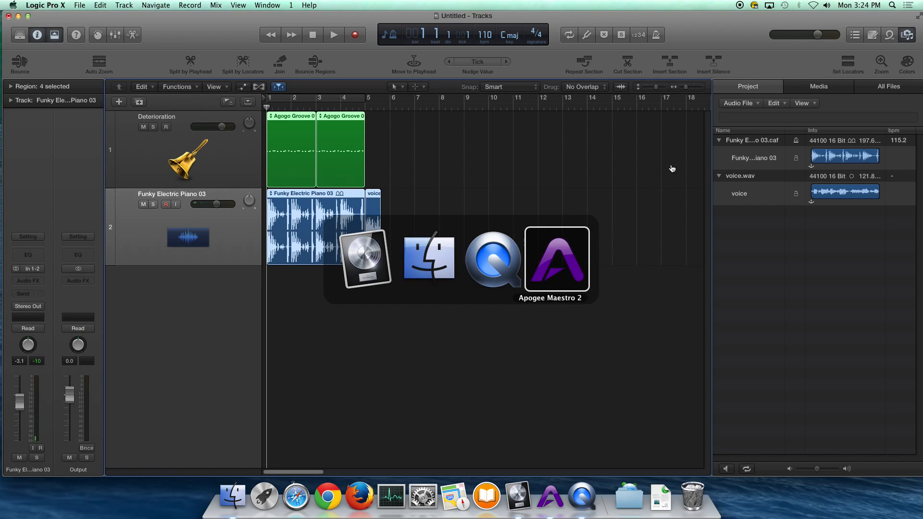